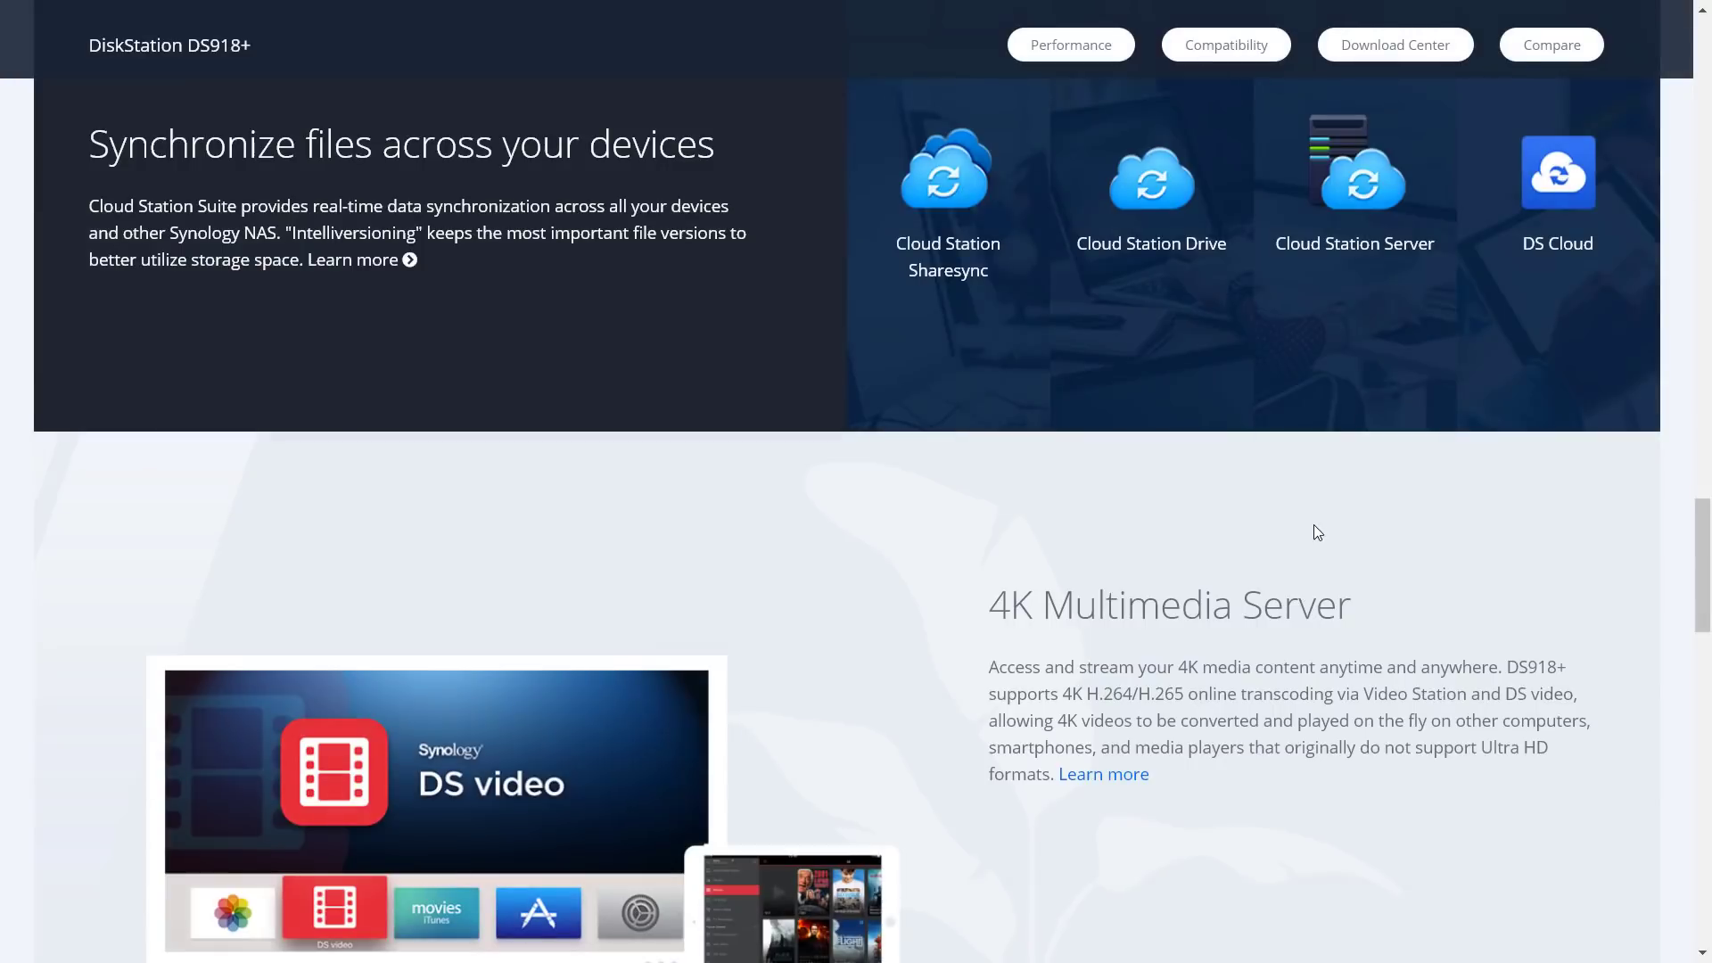
- Scroll past the 4K Multimedia Server and DSM features to the DS918+ Hardware Specifications table
scroll(1314, 527, "down", 2)
scroll(1314, 526, "down", 2)
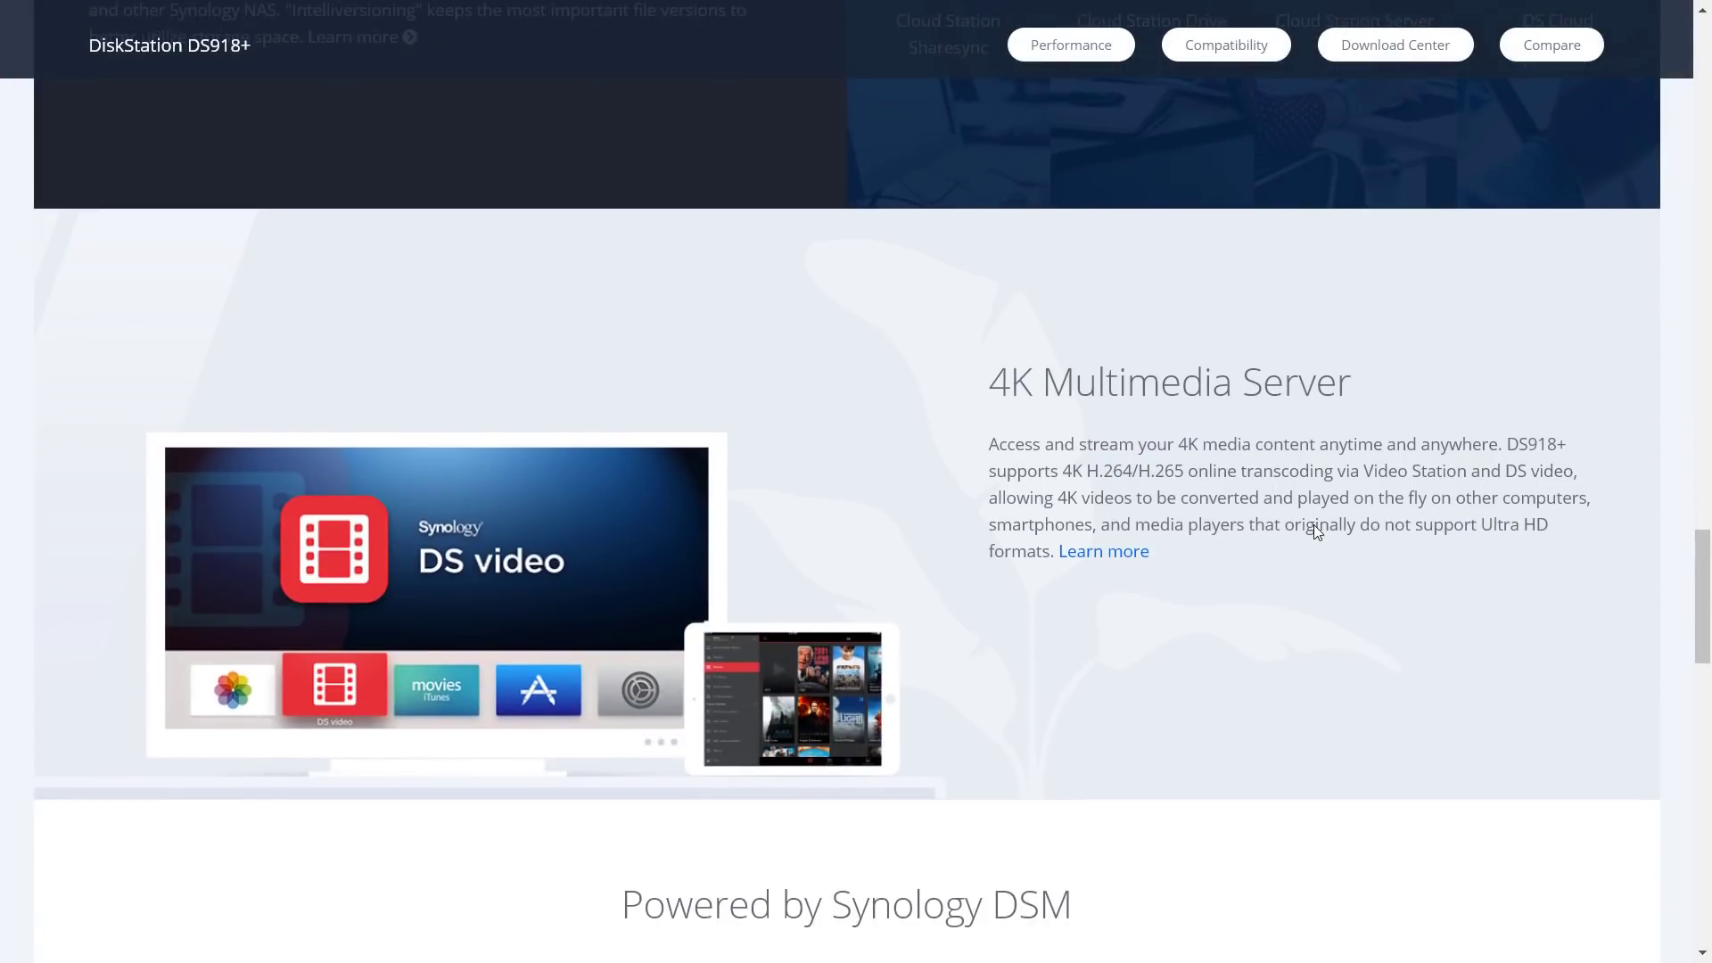
scroll(1504, 525, "down", 7)
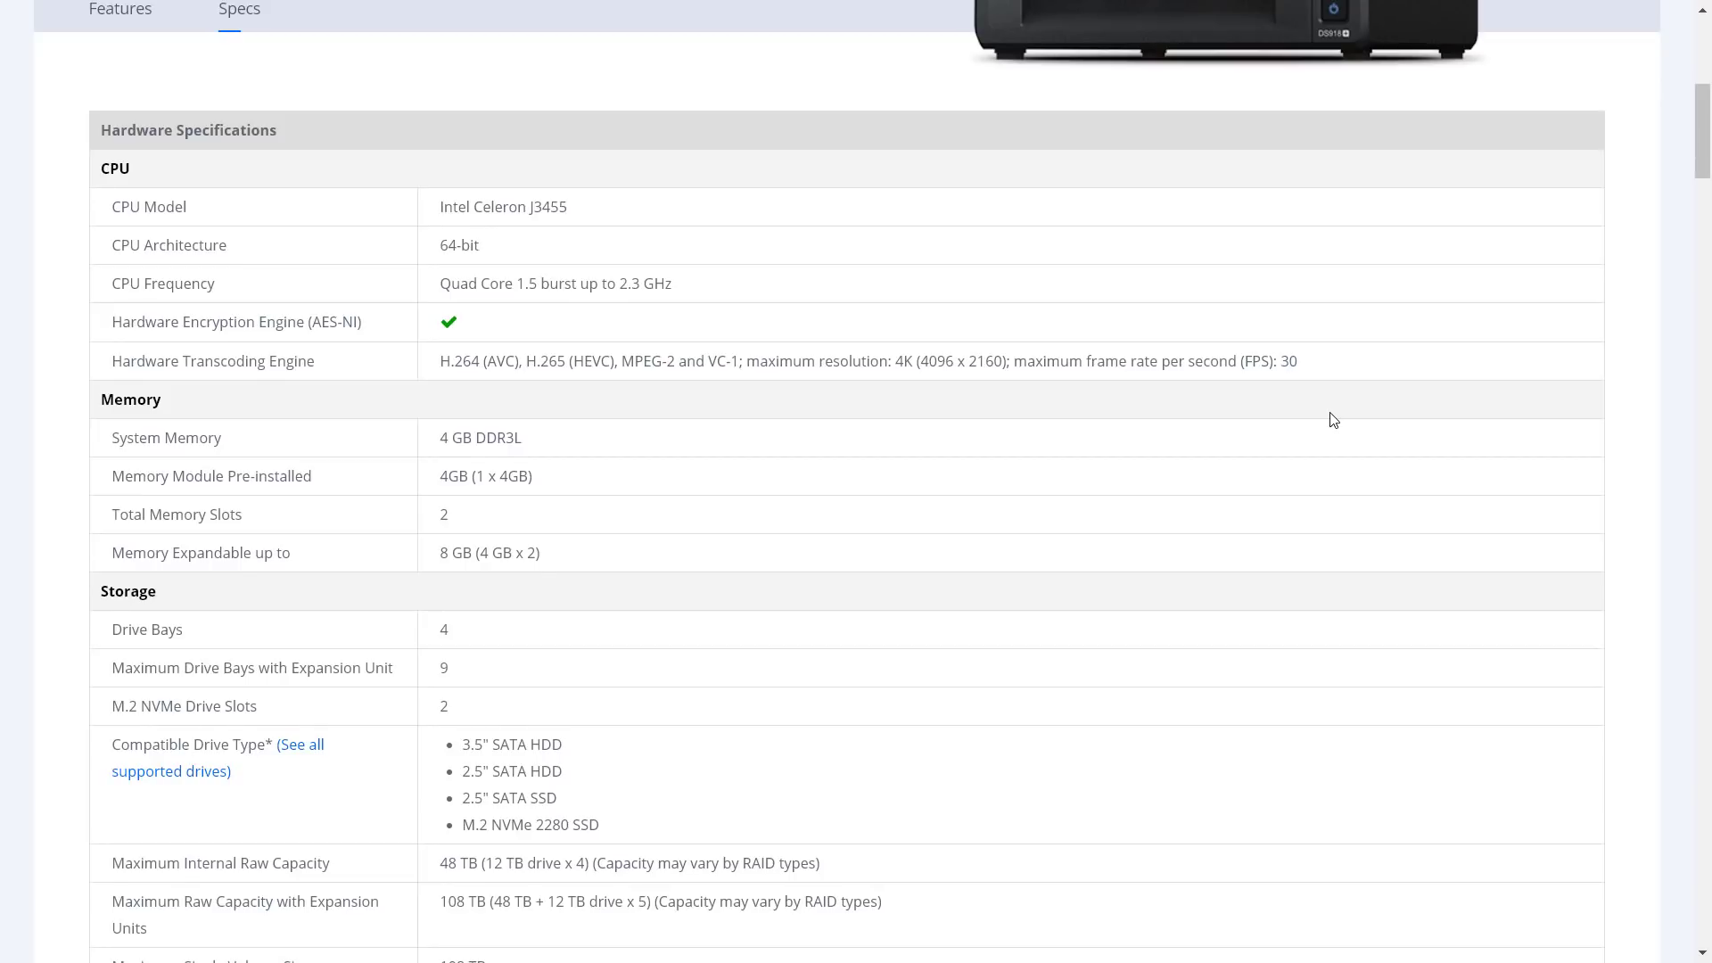
- Scroll the specs to the Supported RAID Type and RAID Migration rows
scroll(1333, 419, "down", 5)
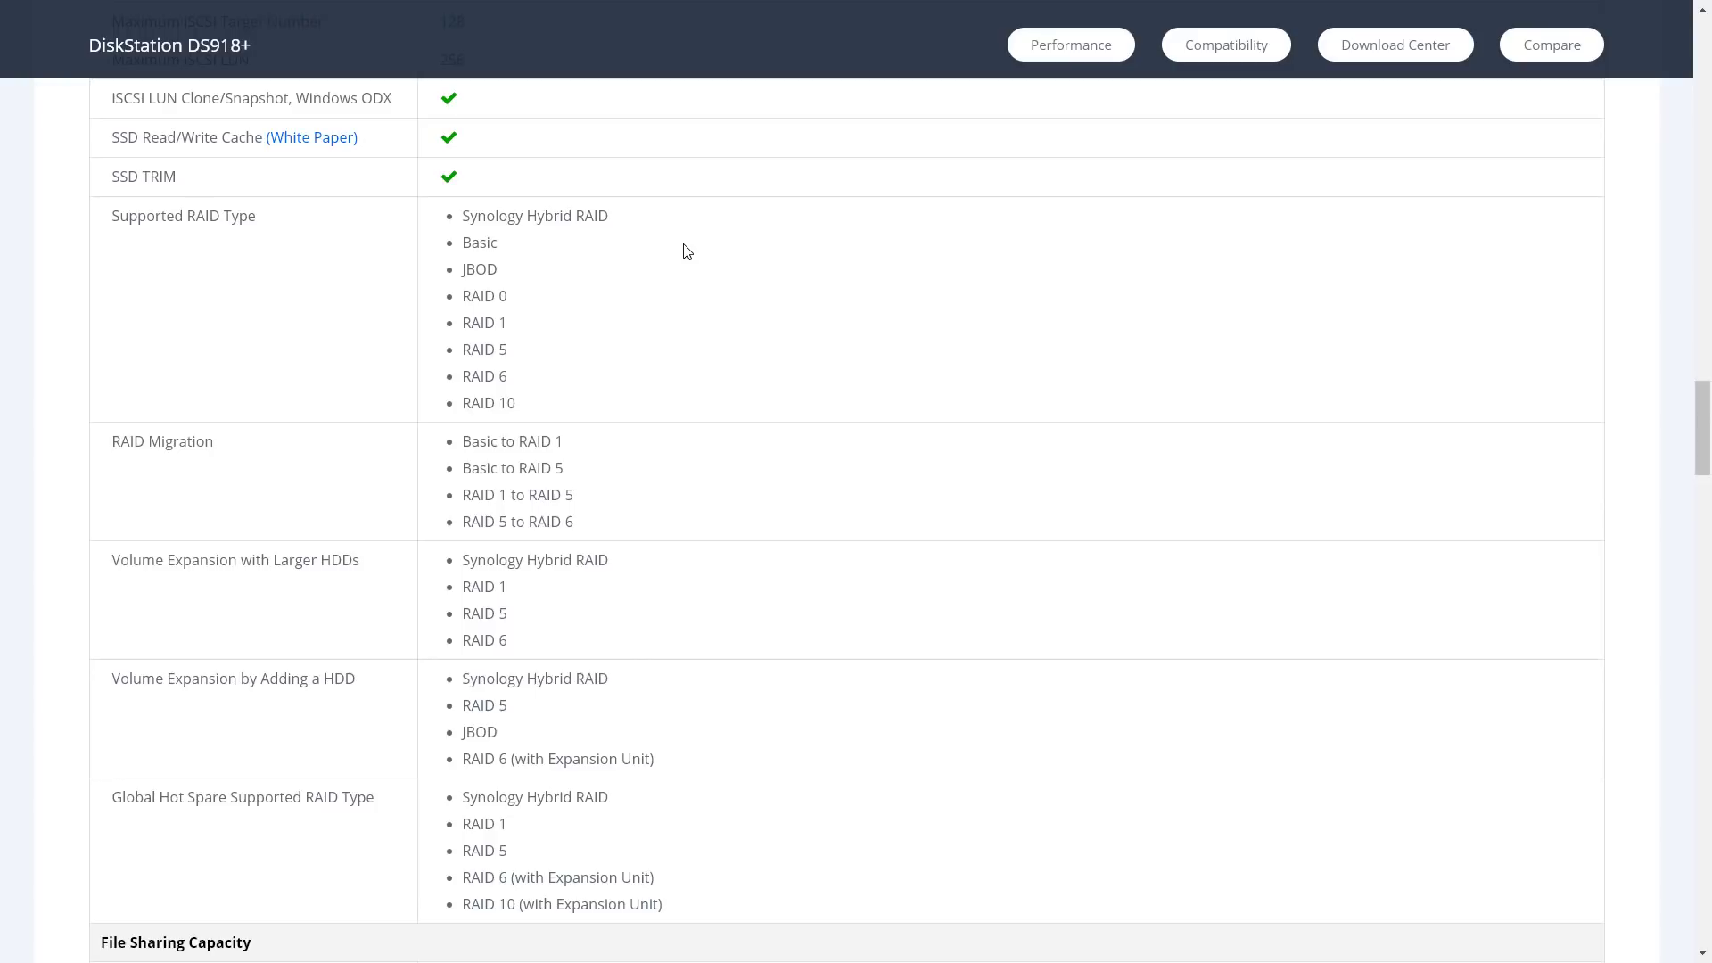
- Scroll past File Sharing Capacity to the Chat, Cloud Station Server and Drive package limits
scroll(698, 284, "down", 5)
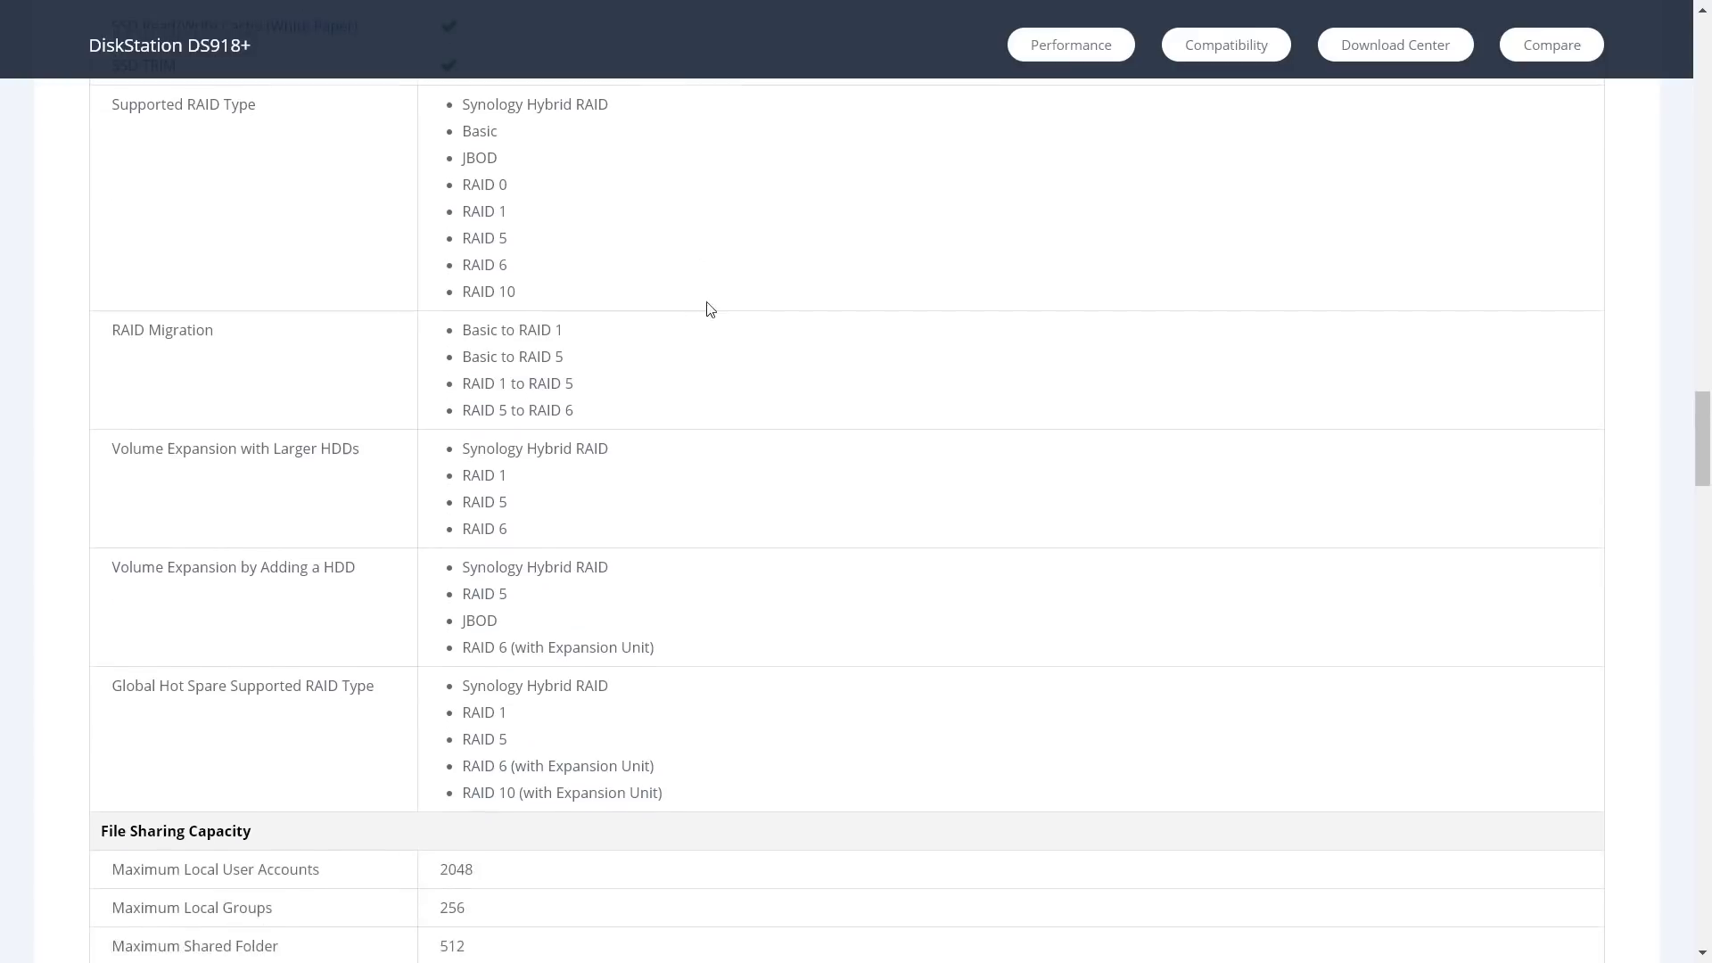
scroll(809, 426, "down", 4)
scroll(810, 426, "down", 8)
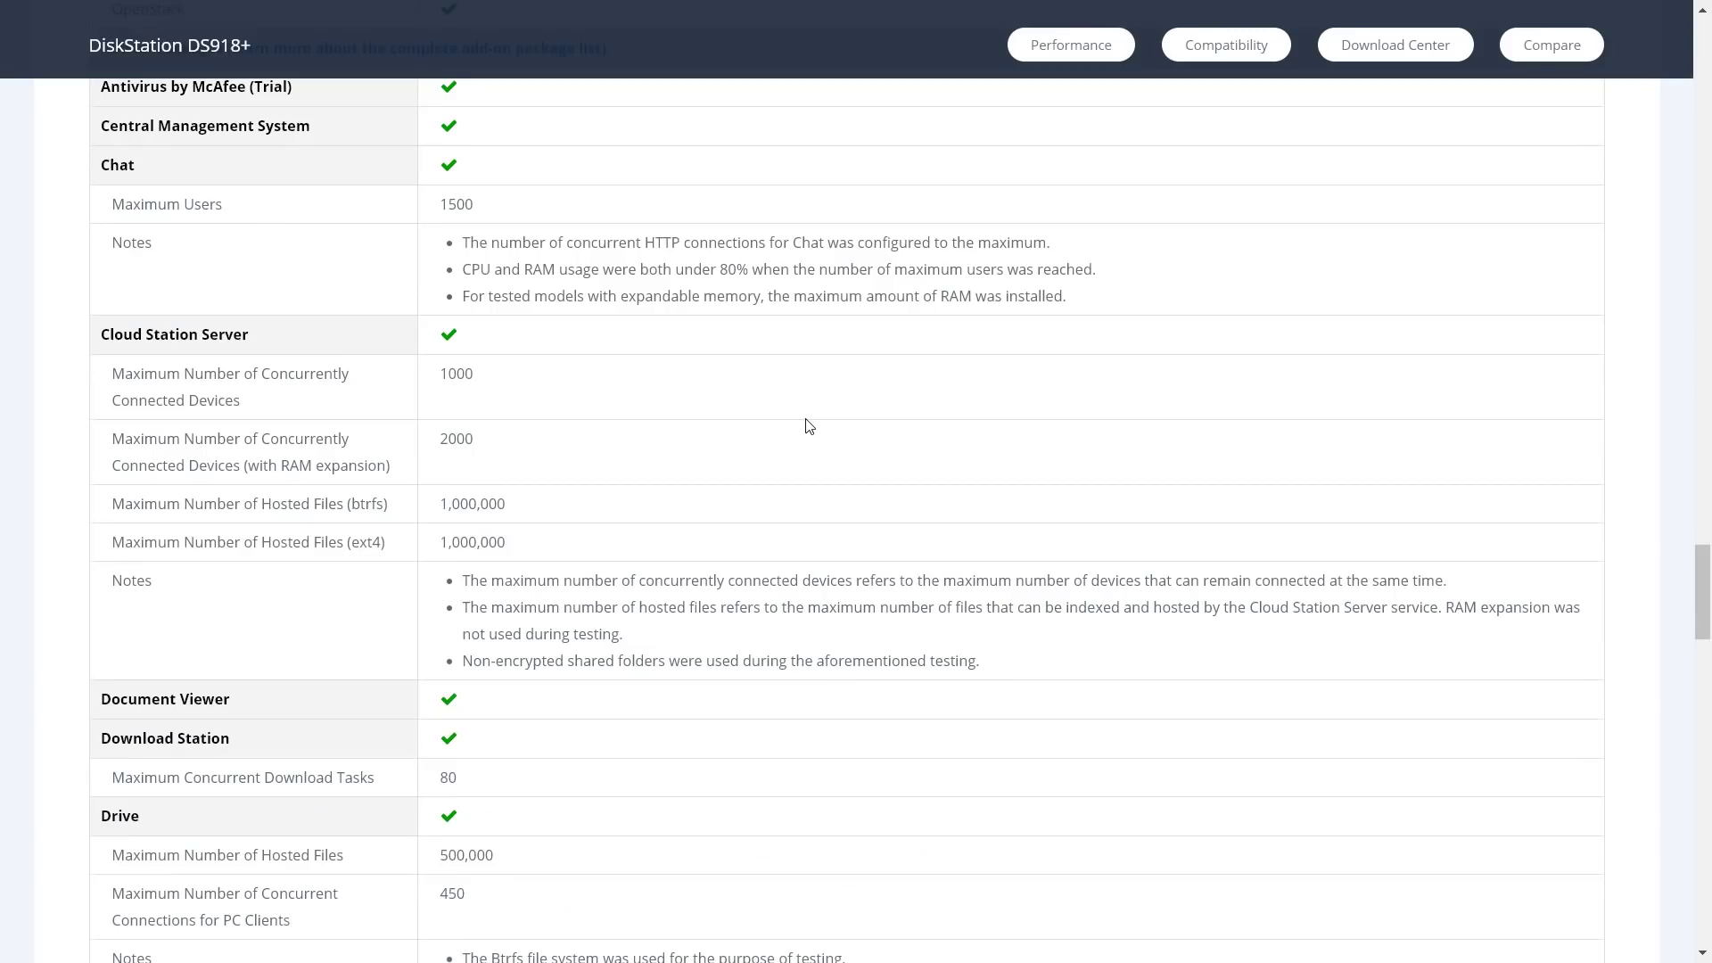
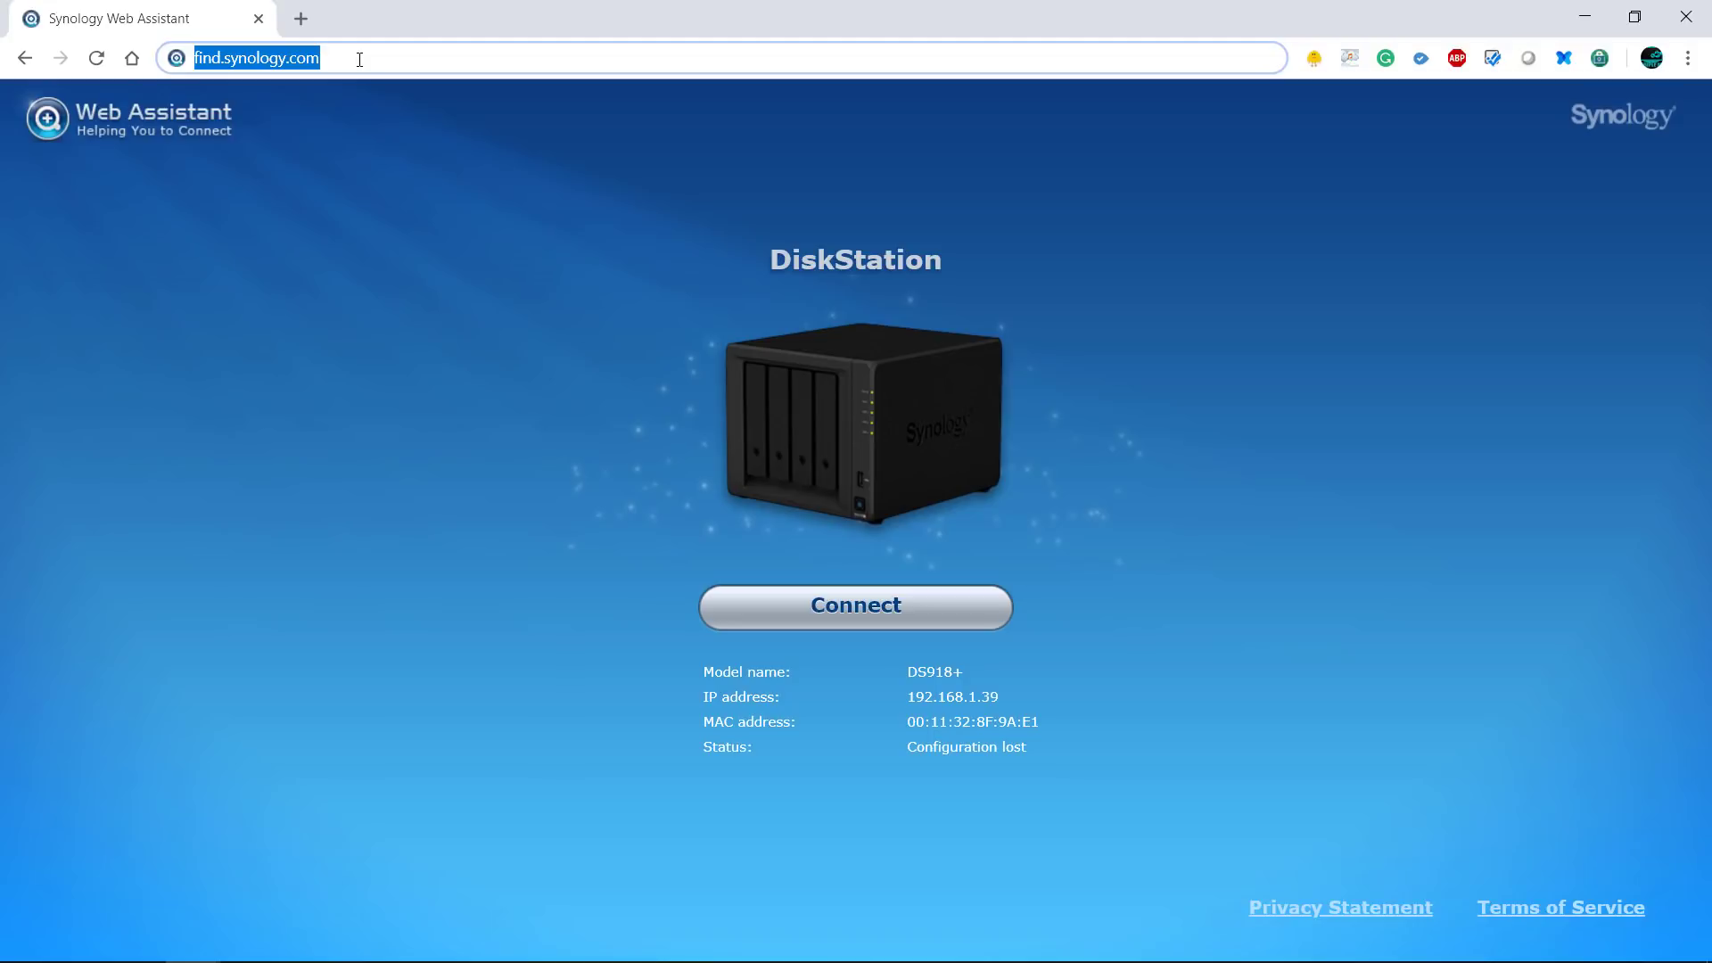
- Find the DS918+ through find.synology.com, connect to it, and accept the EULA
key("Return")
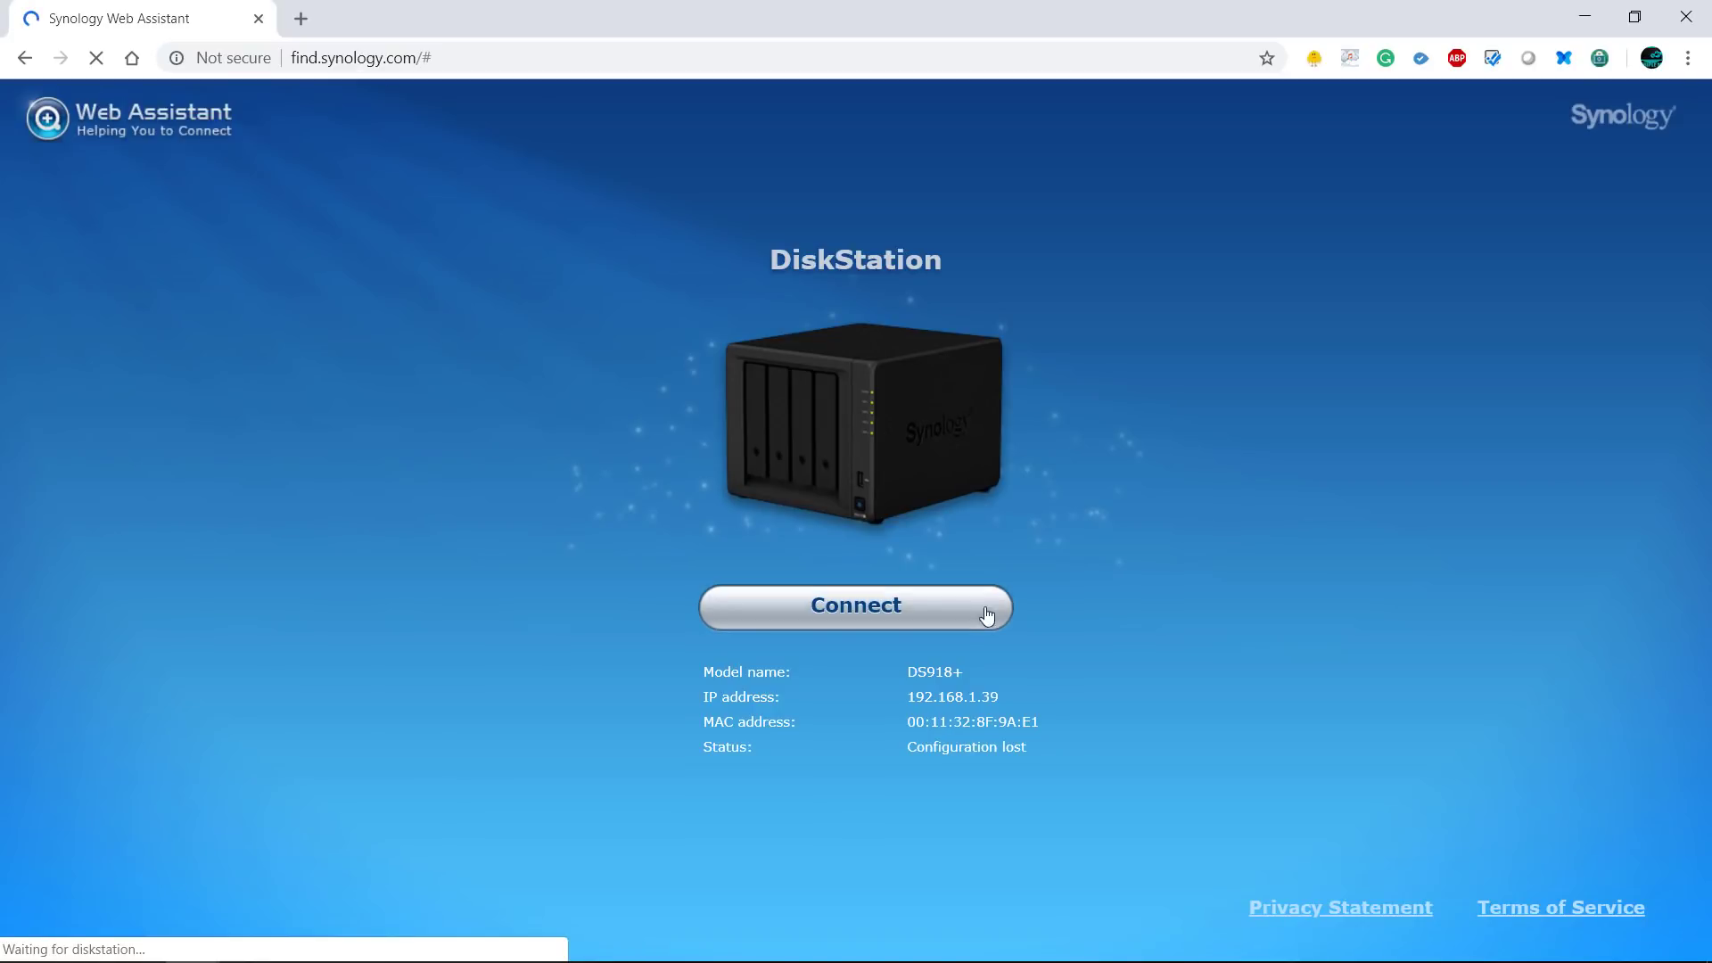
left_click(889, 621)
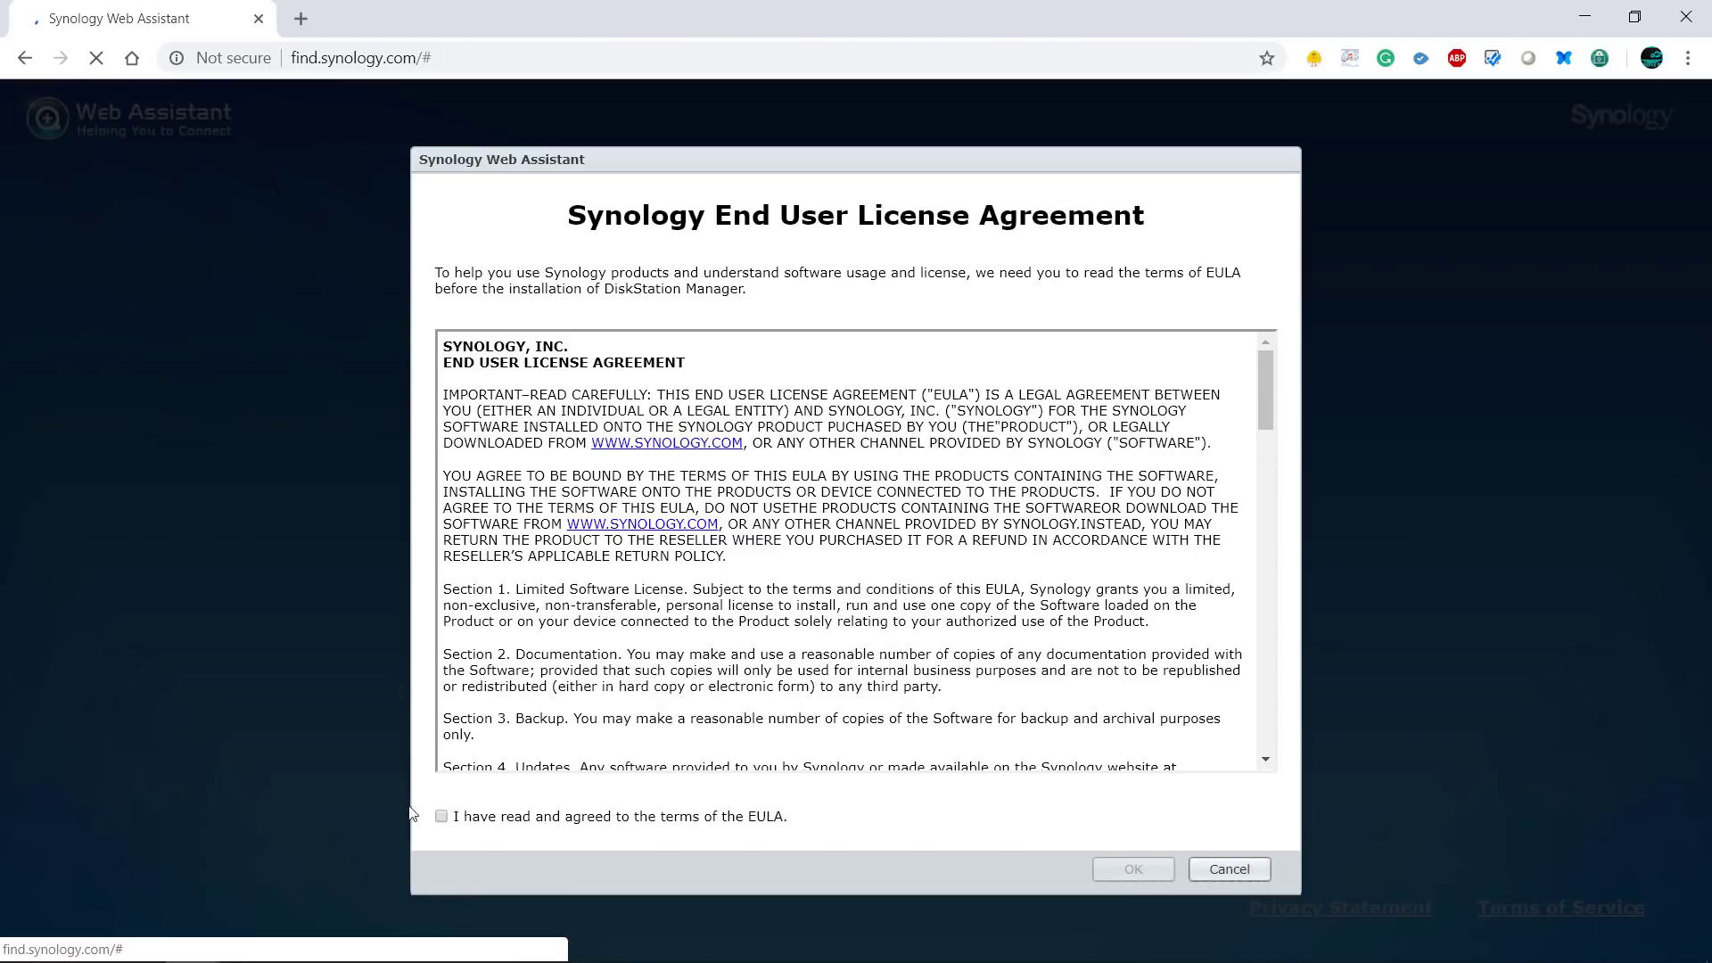
left_click(441, 815)
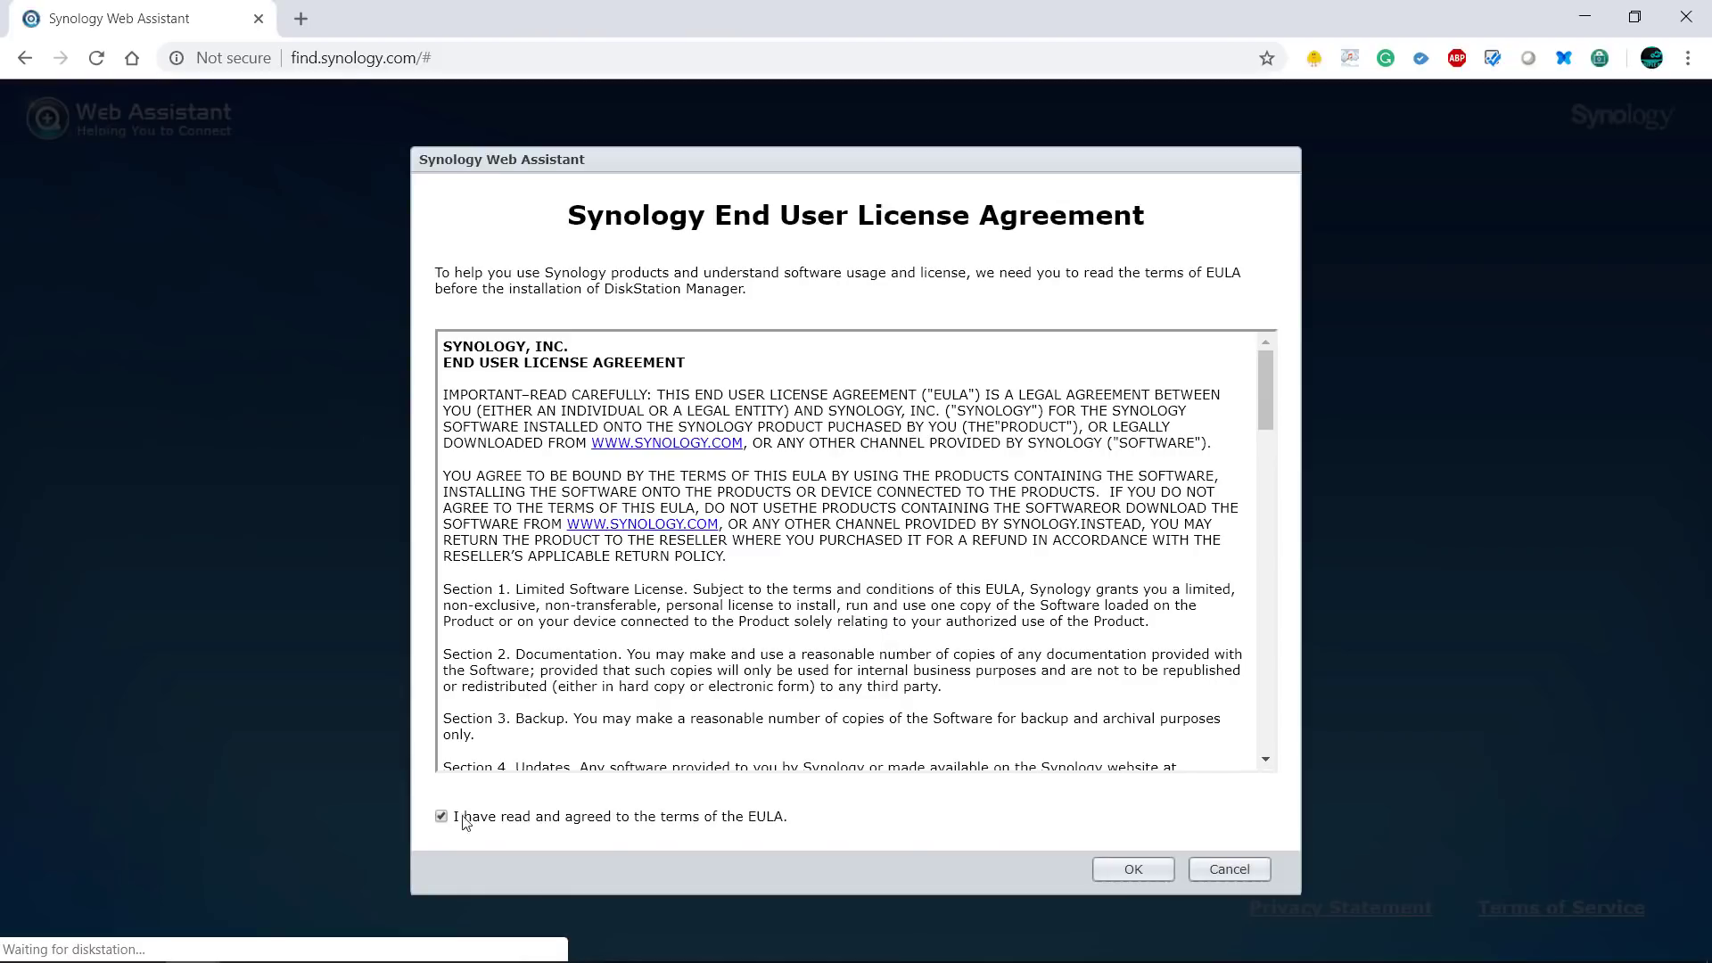
left_click(1134, 870)
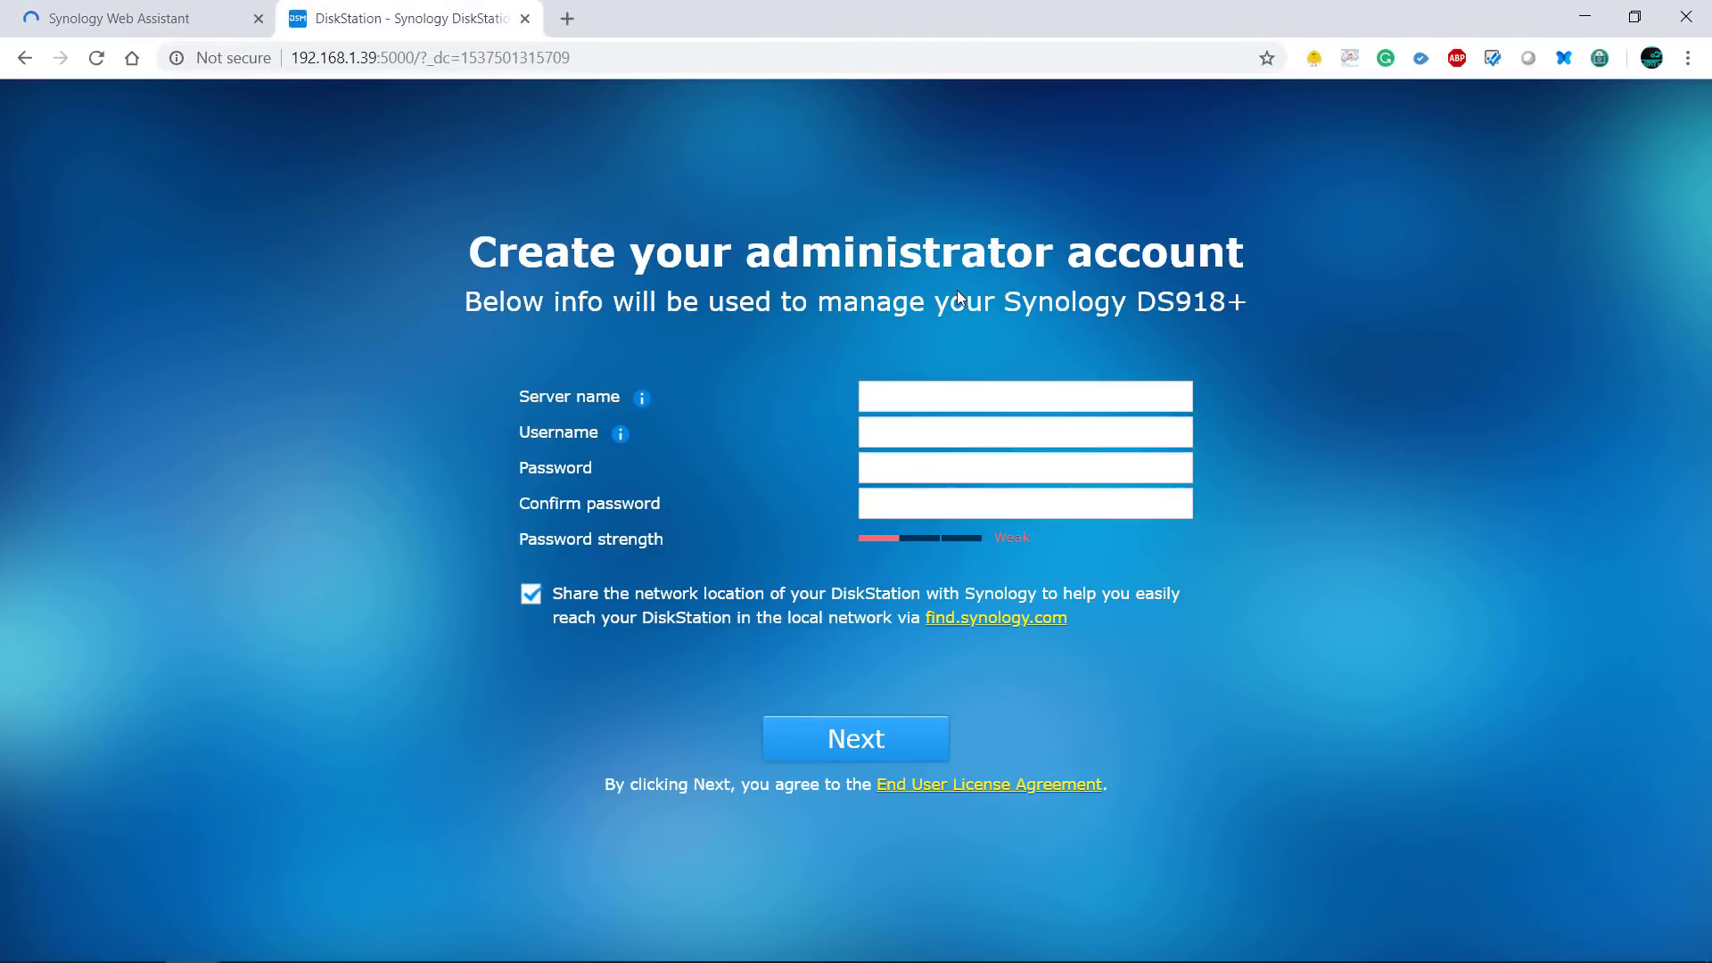
- Name the server mymojo, create the admin account, and continue through the update and QuickConnect pages
left_click(934, 408)
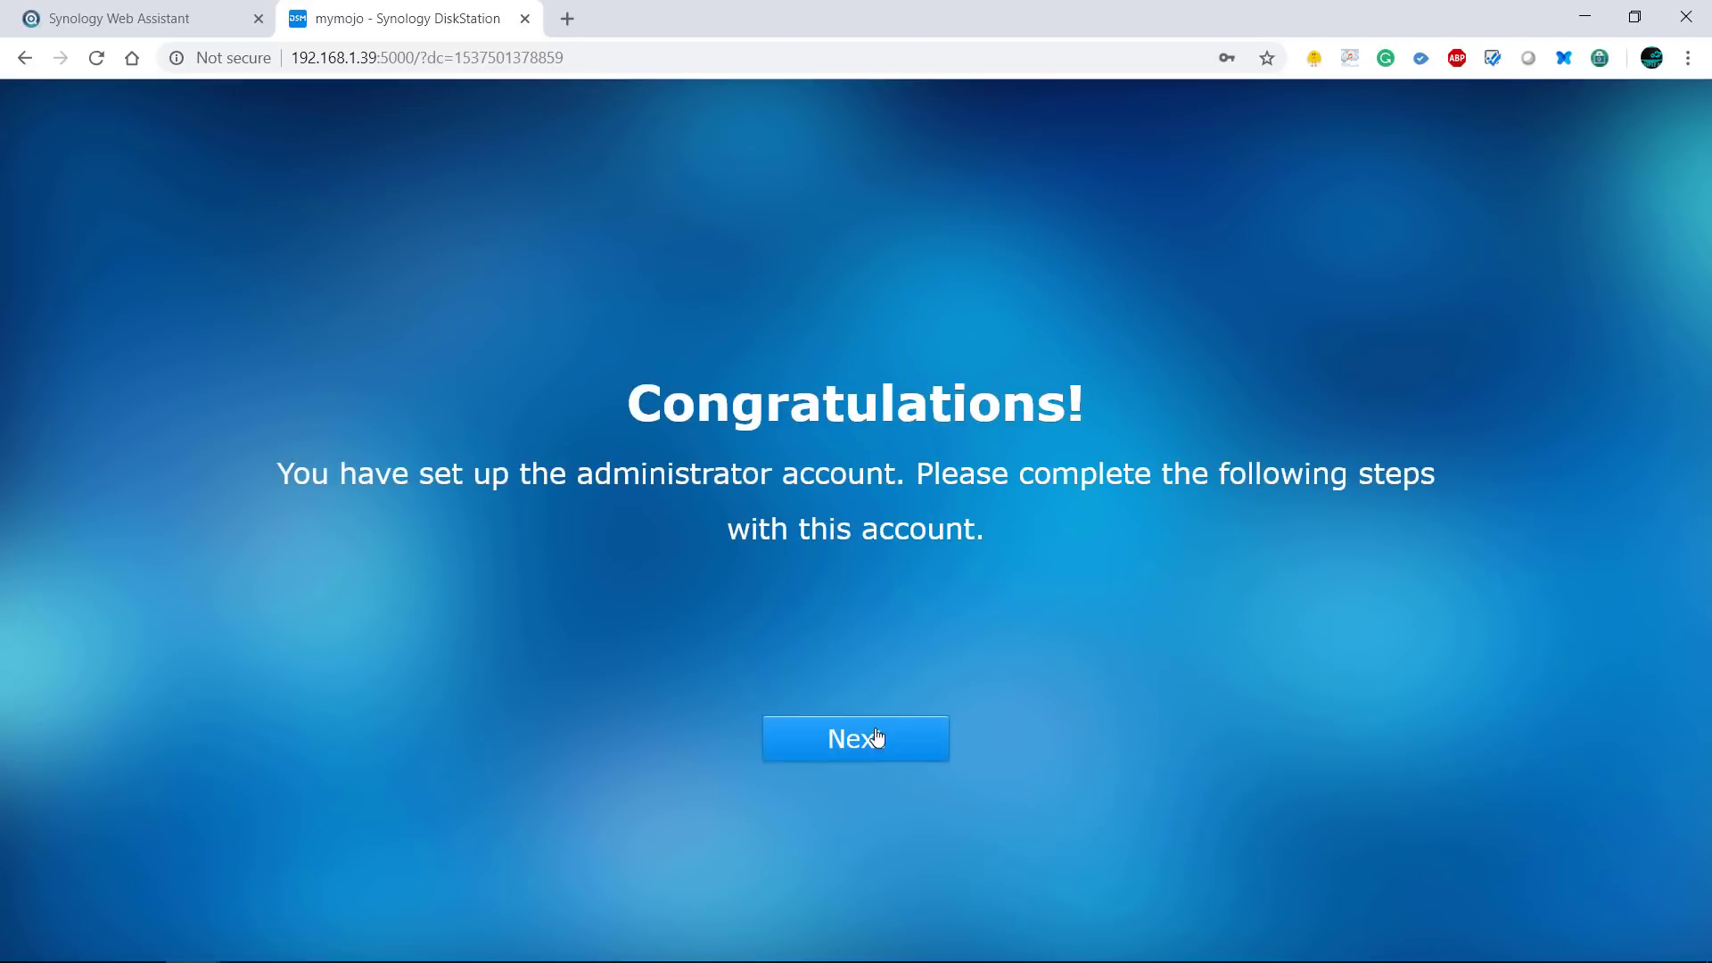
left_click(840, 745)
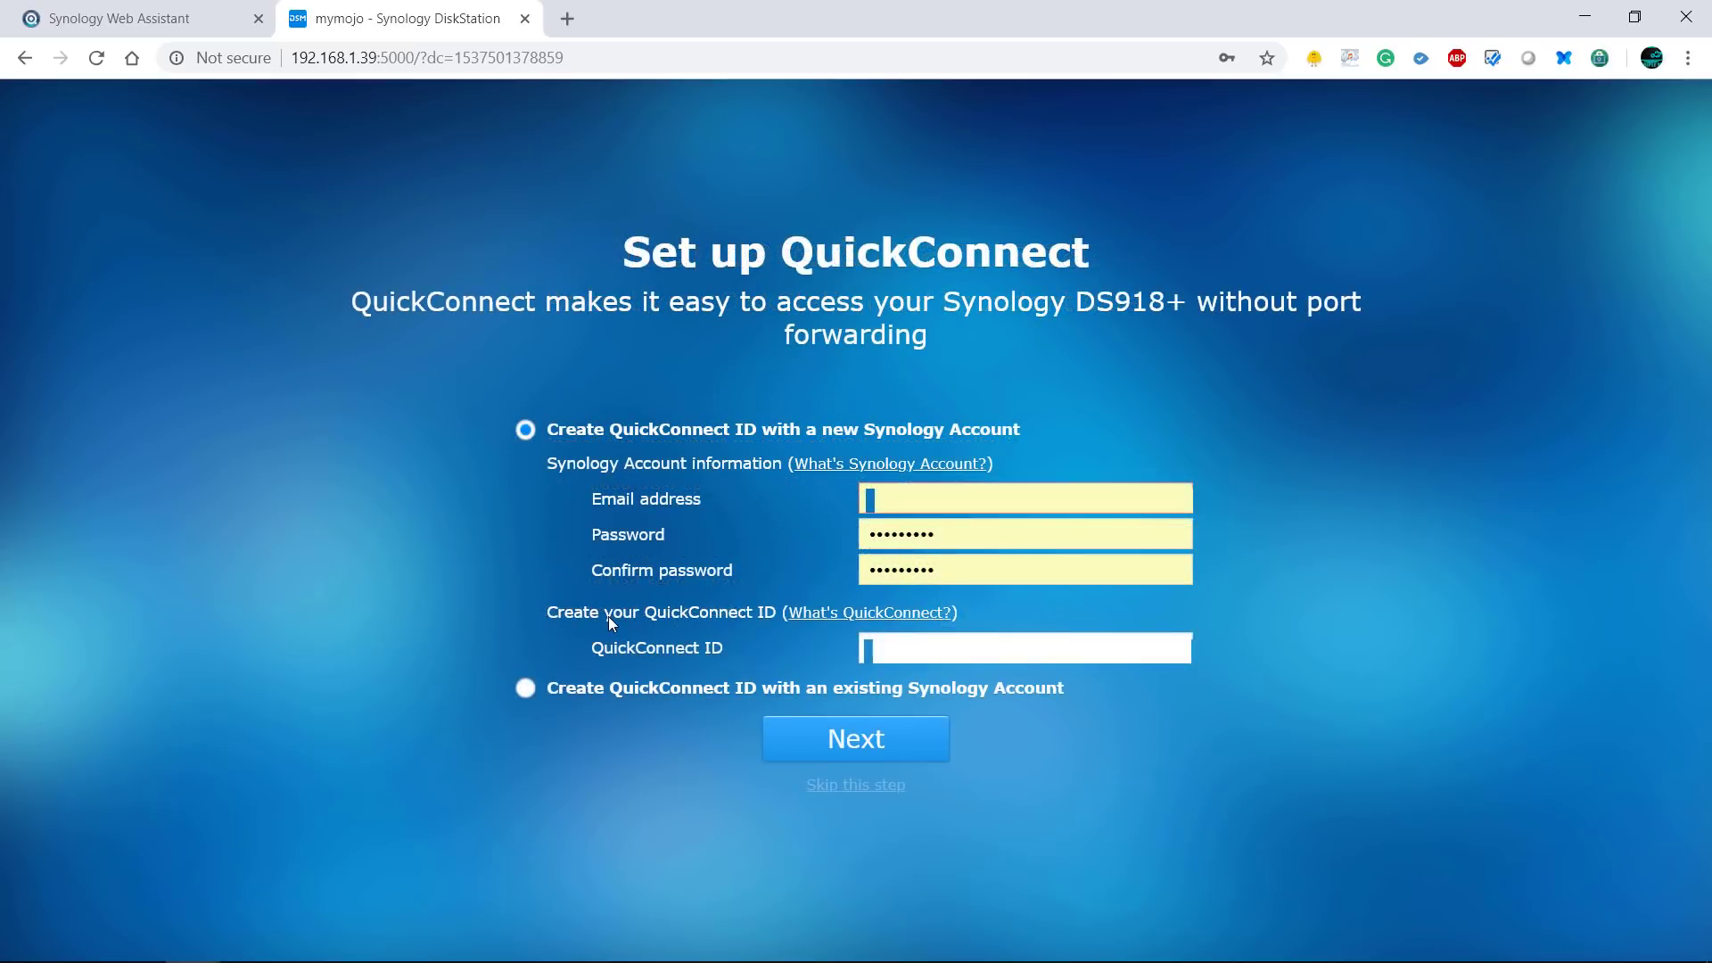
left_click(870, 613)
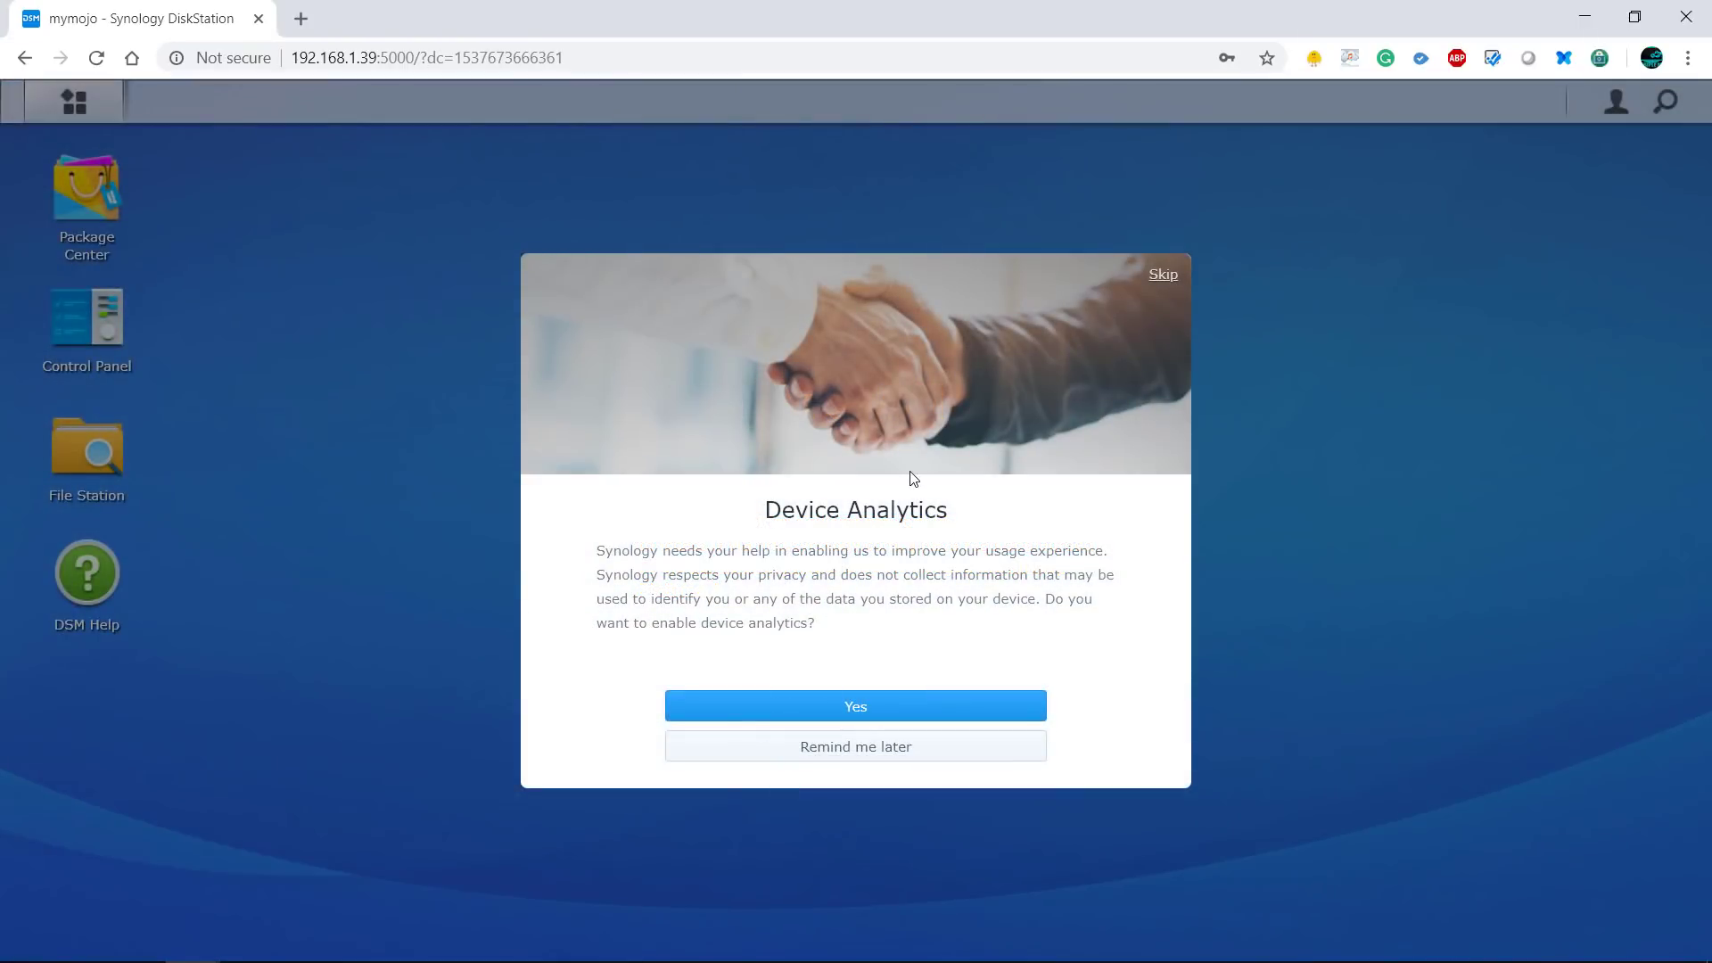
- Choose Remind me later for Device Analytics, step through Tips 1–3, and dismiss the DSM Help notice
left_click(867, 748)
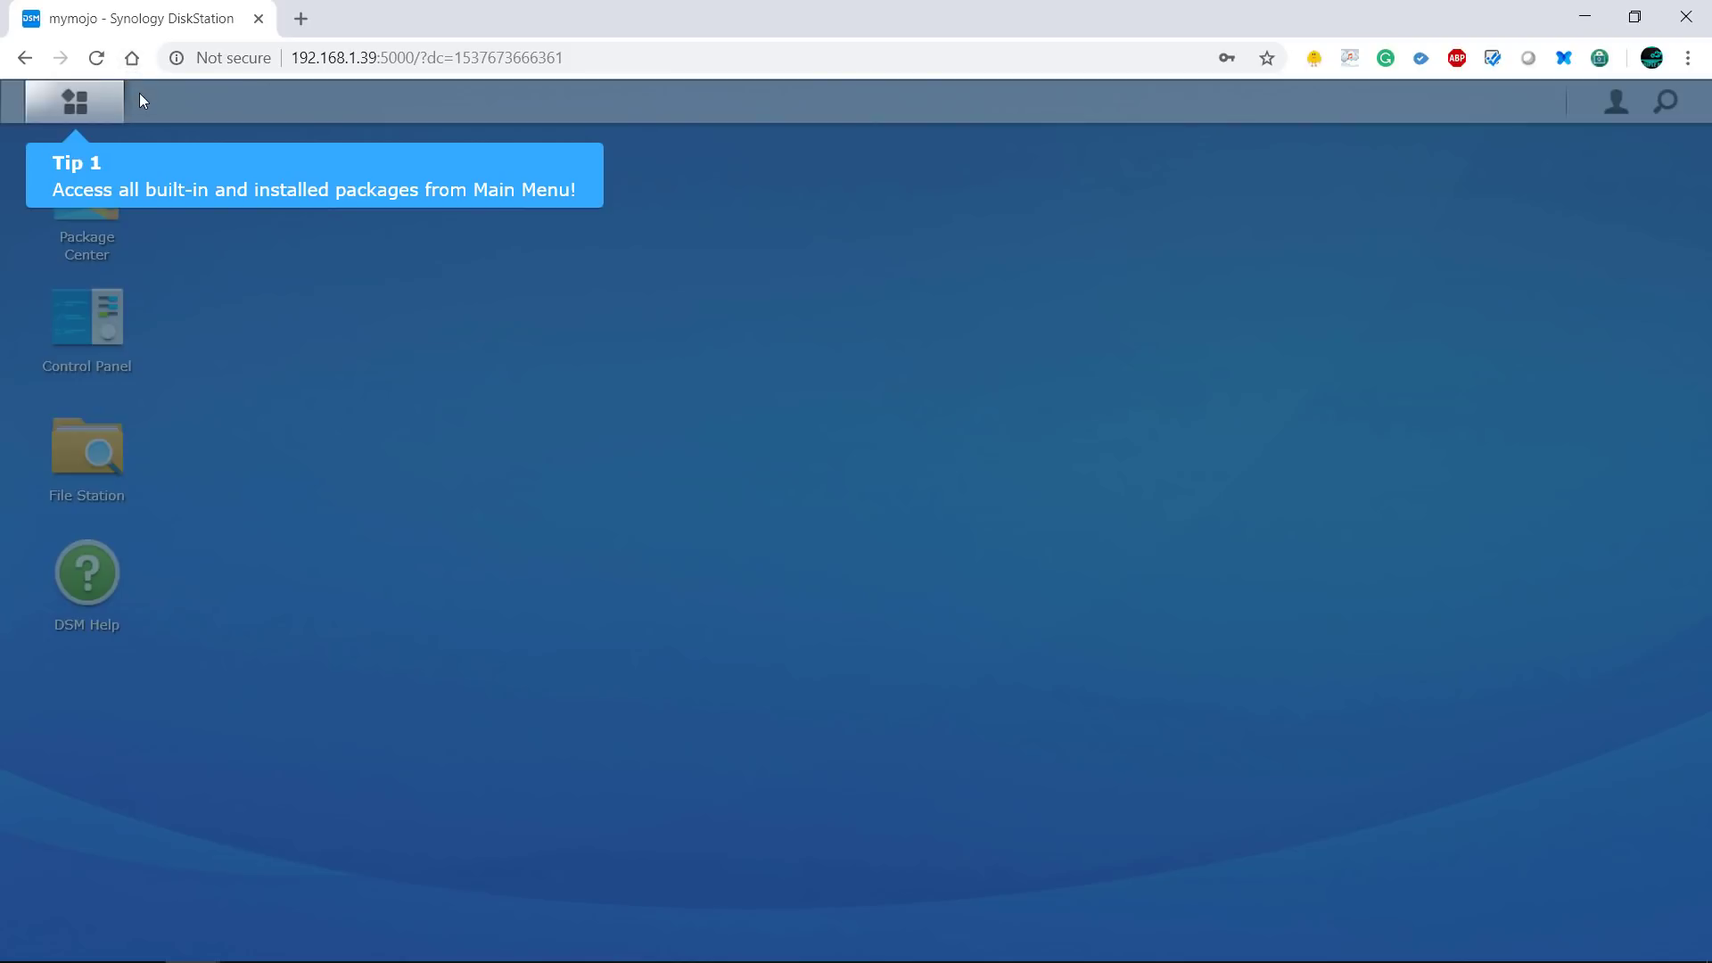
left_click(77, 105)
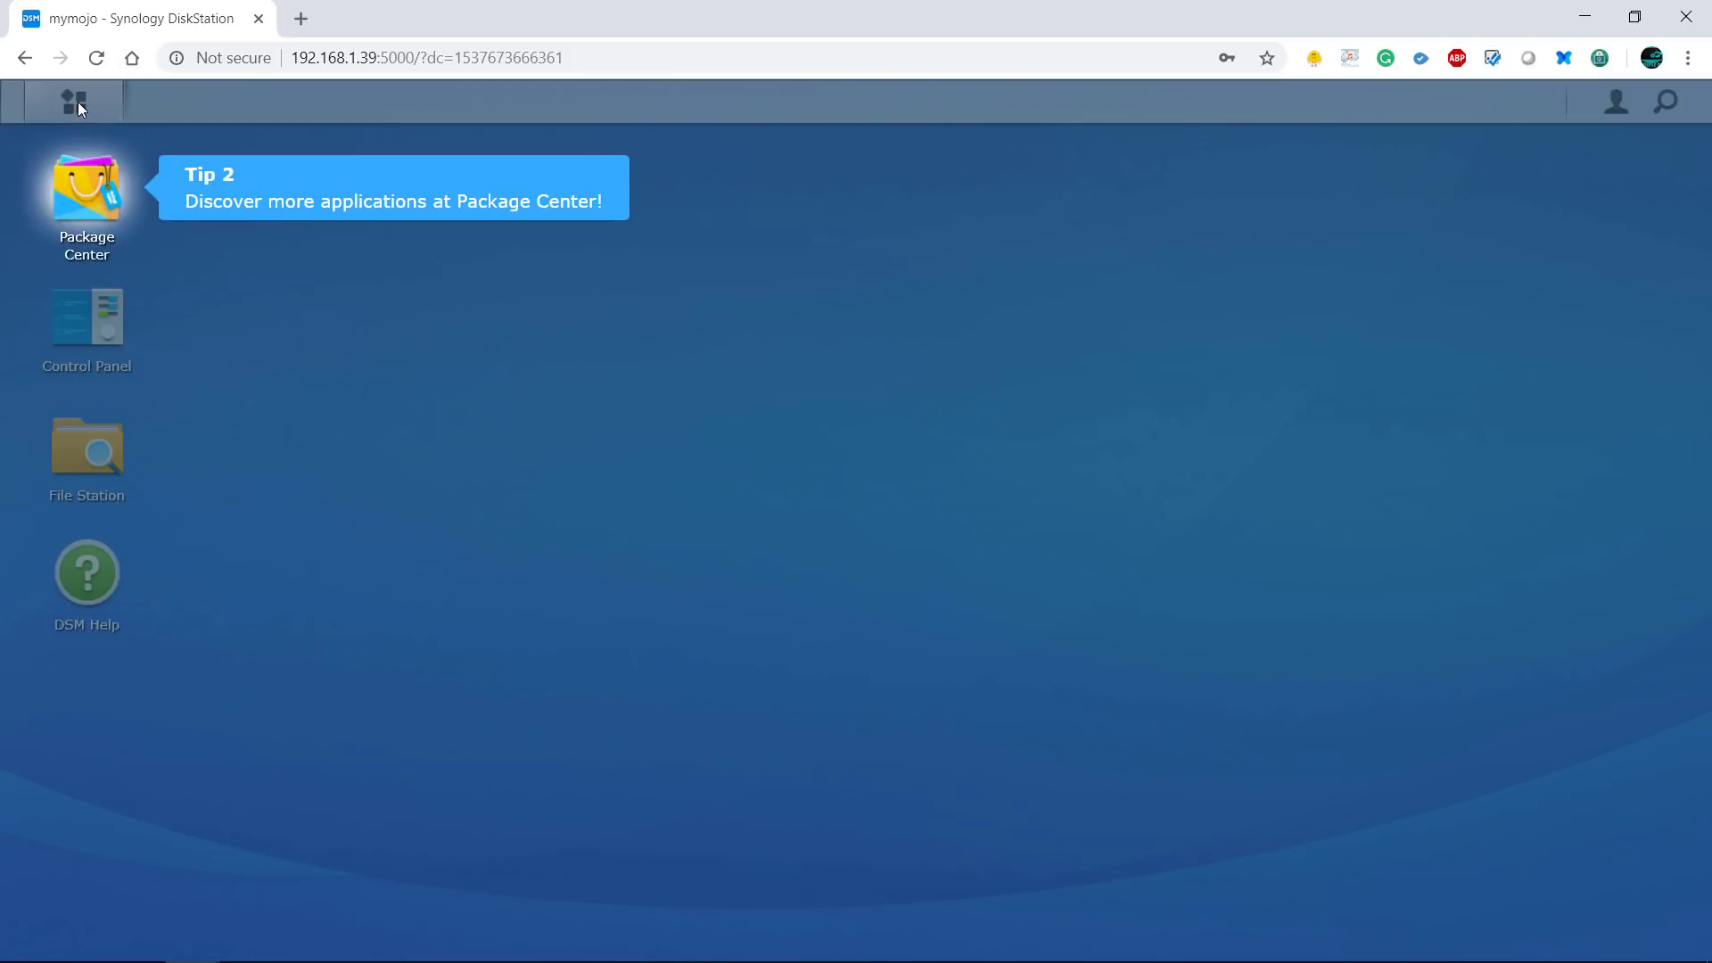
left_click(98, 205)
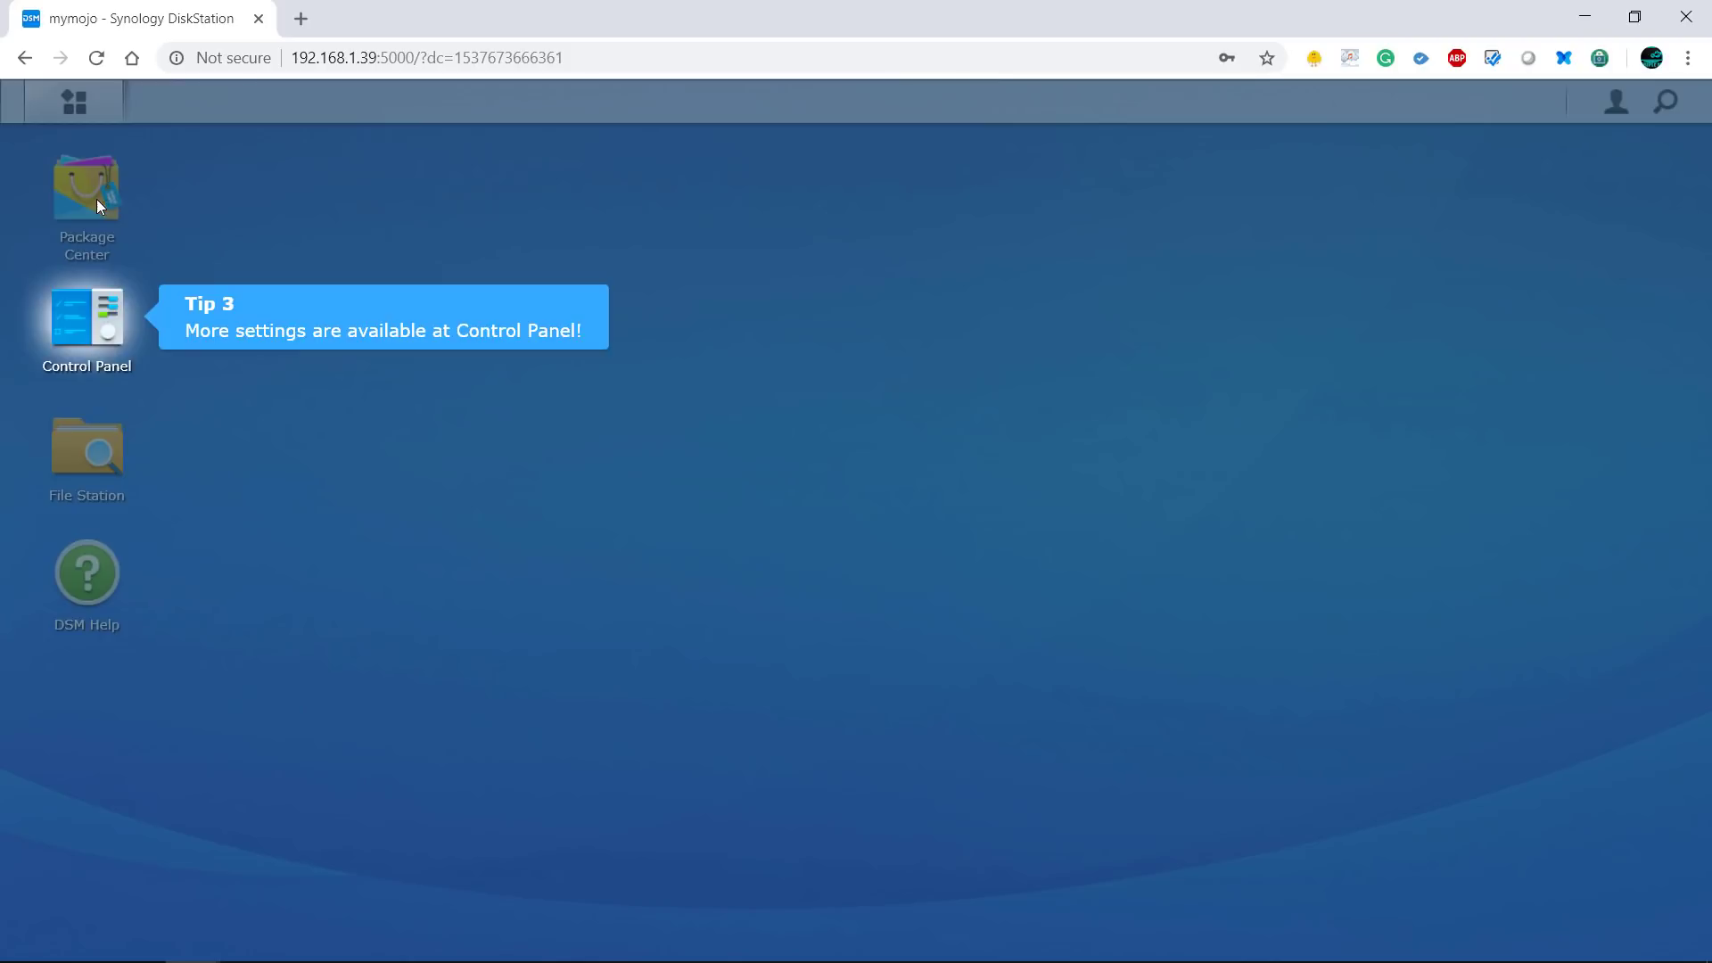
left_click(98, 330)
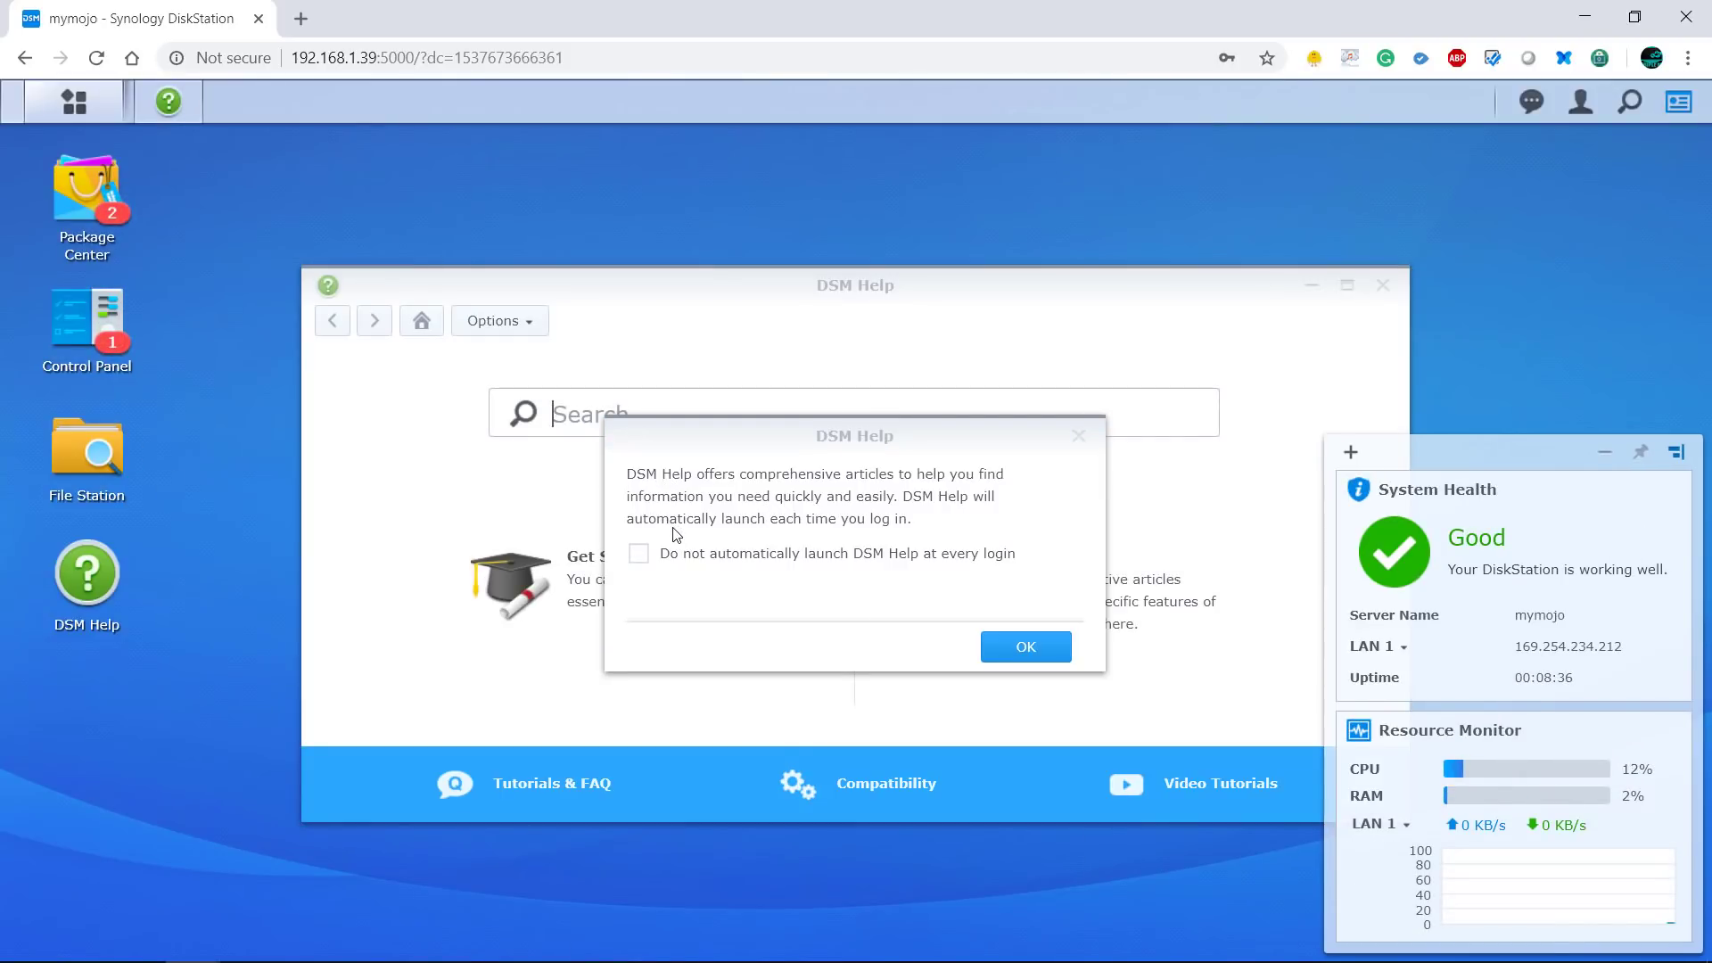
left_click(1026, 646)
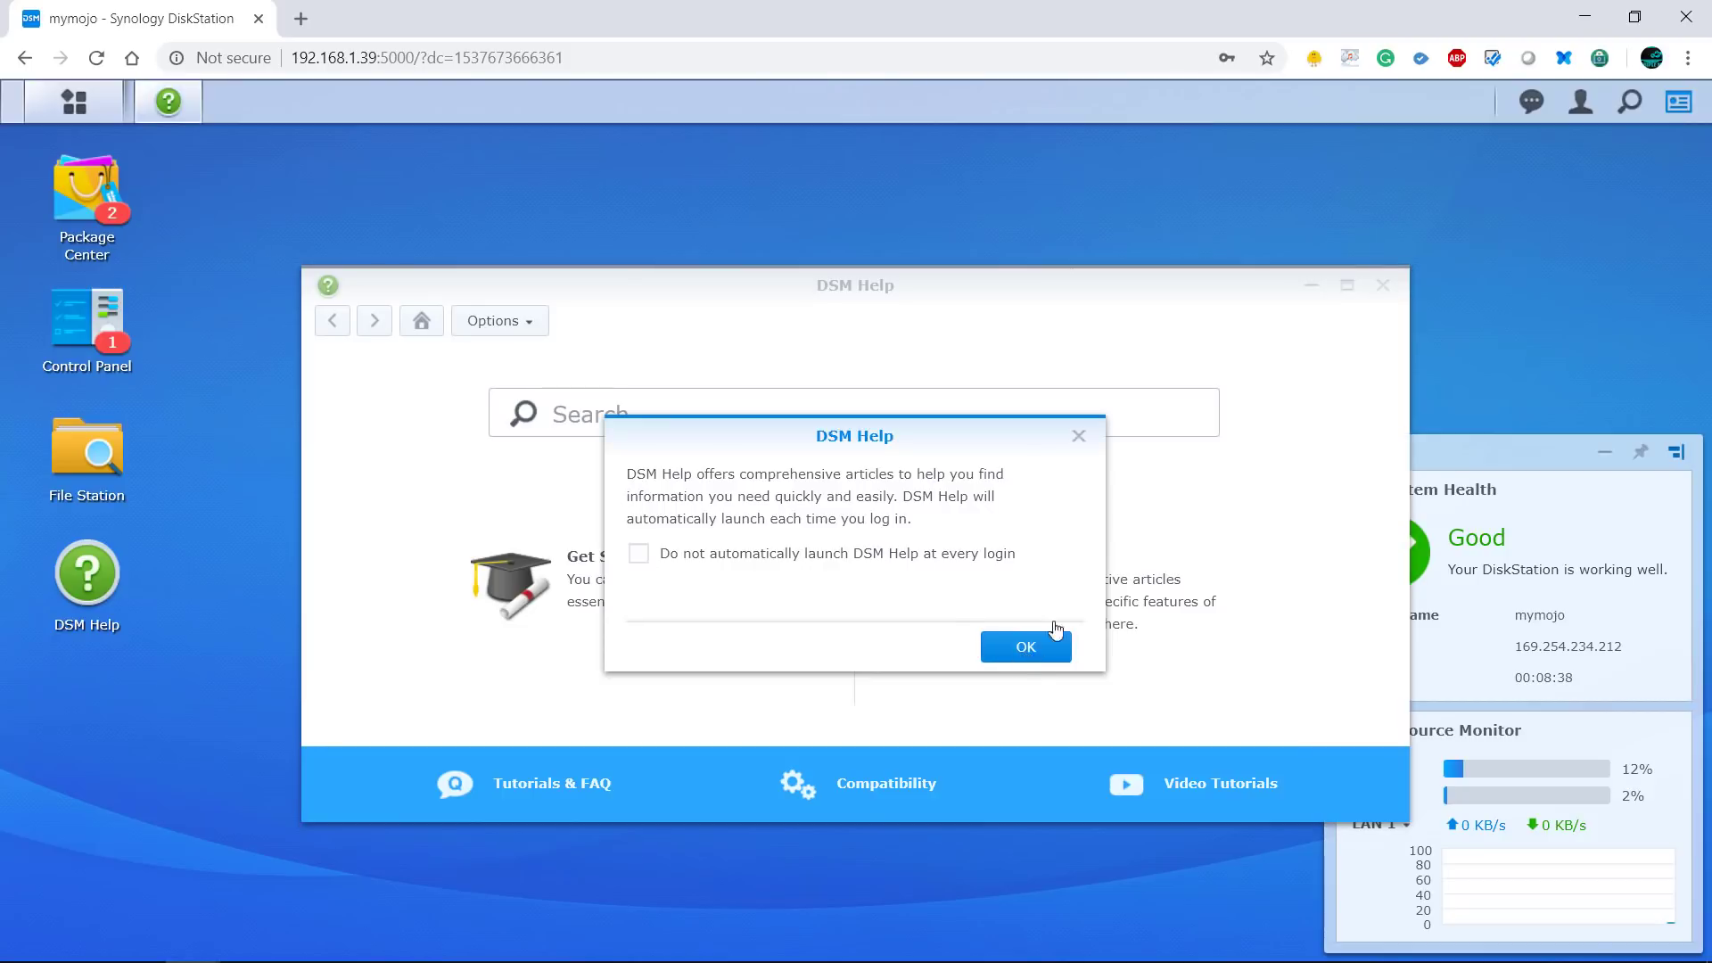
- Close DSM Help and add the Connected Users widget to the desktop
left_click(1384, 290)
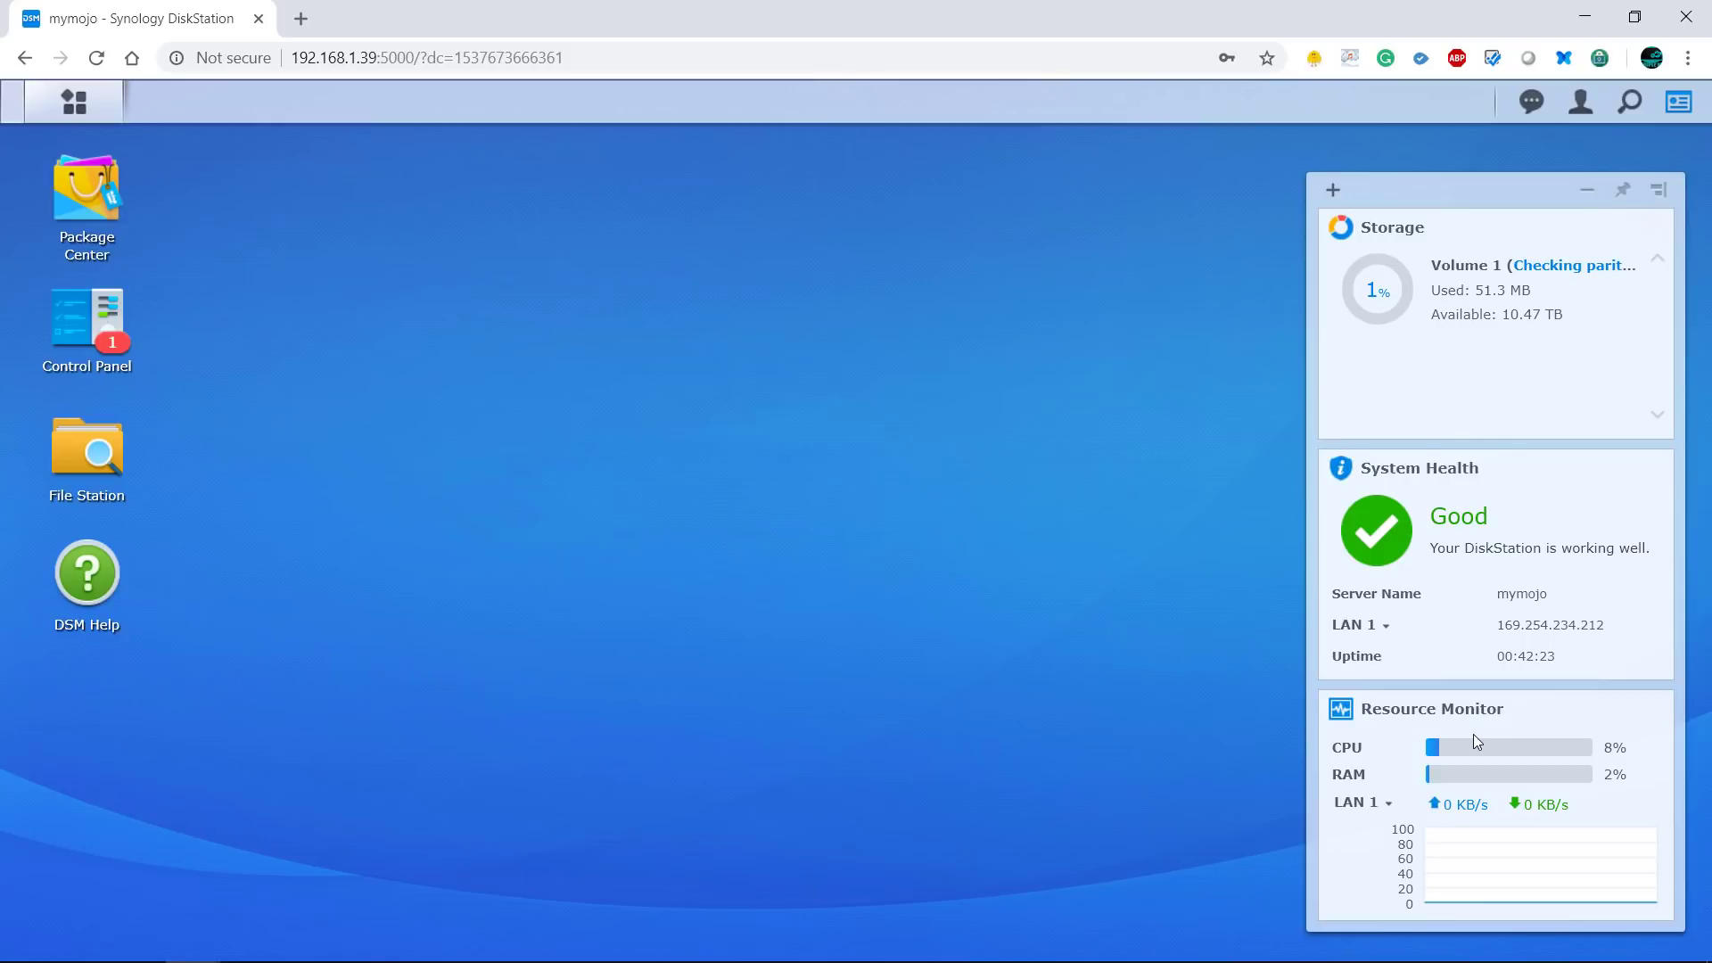
left_click(1333, 193)
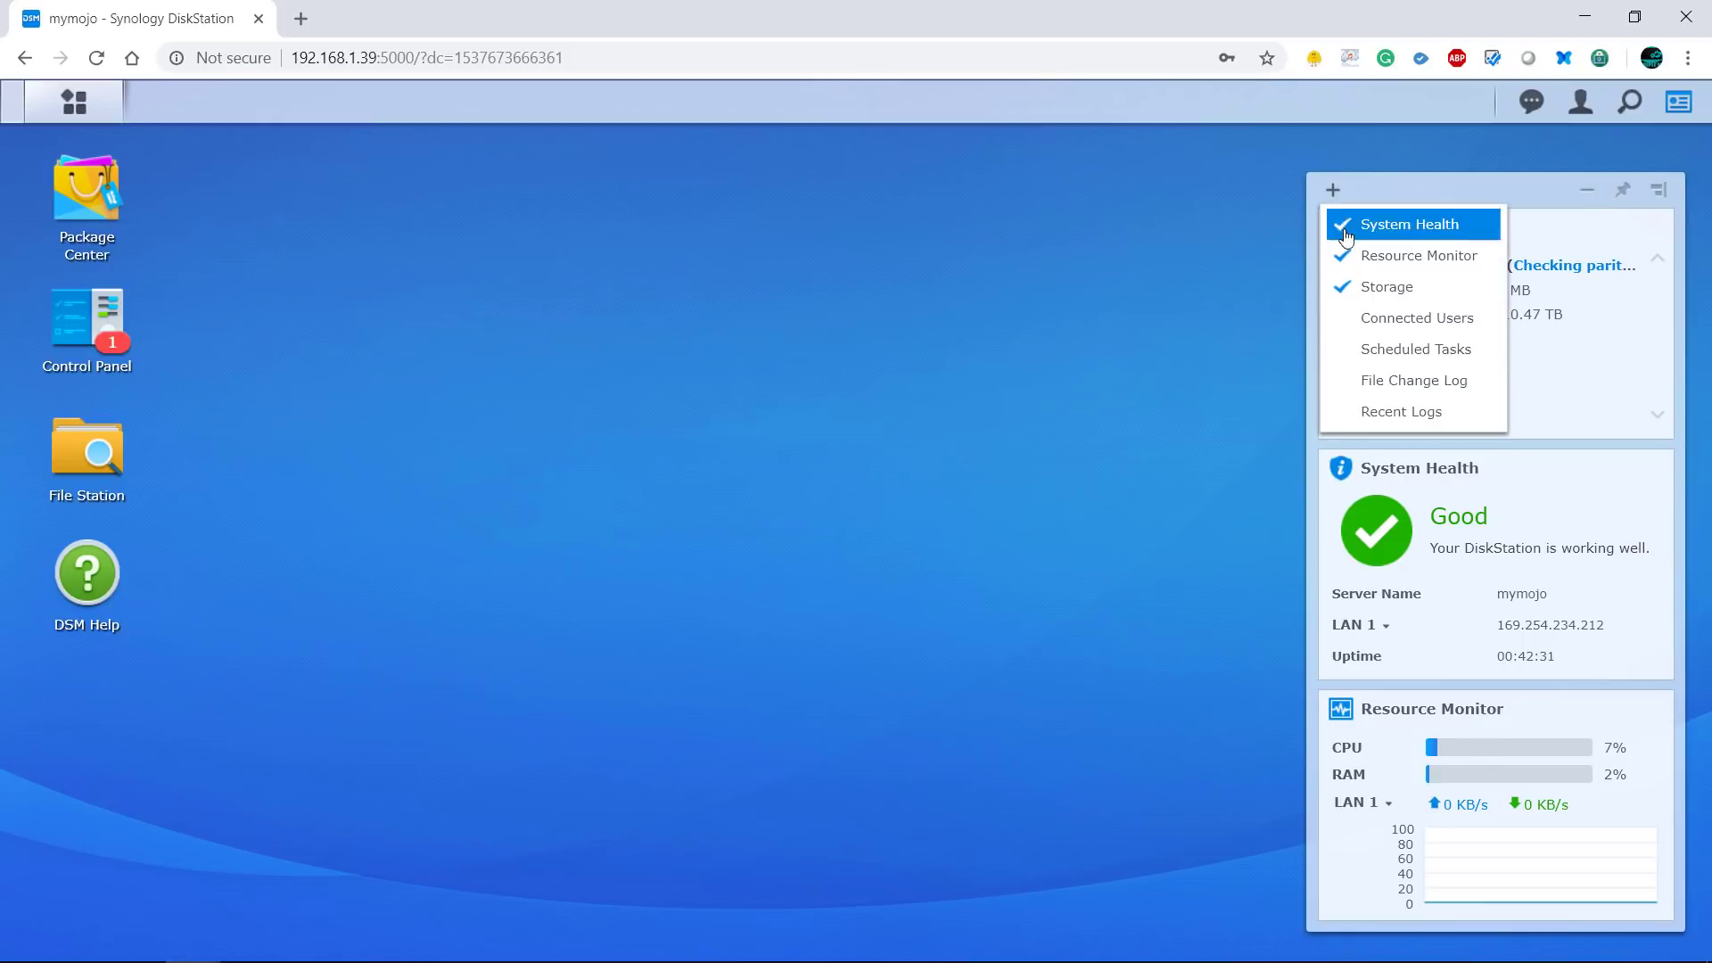
left_click(1355, 322)
left_click(1191, 465)
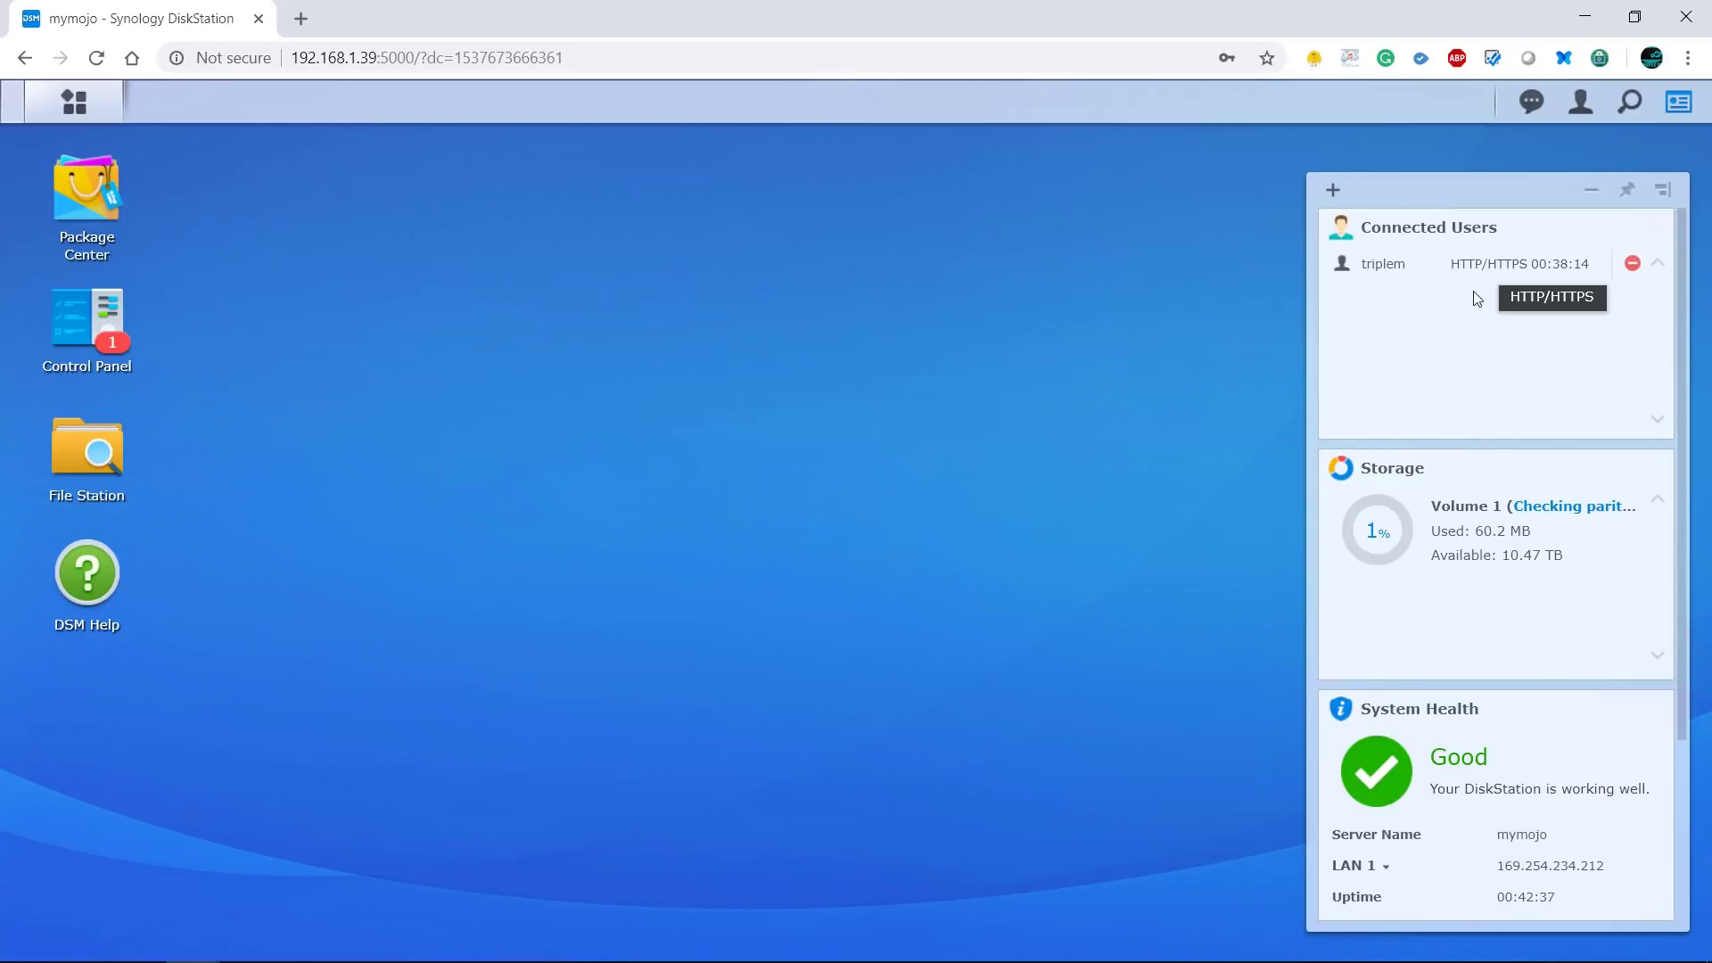
- Remove the Connected Users widget from the desktop again
scroll(1455, 445, "down", 3)
scroll(1473, 493, "up", 3)
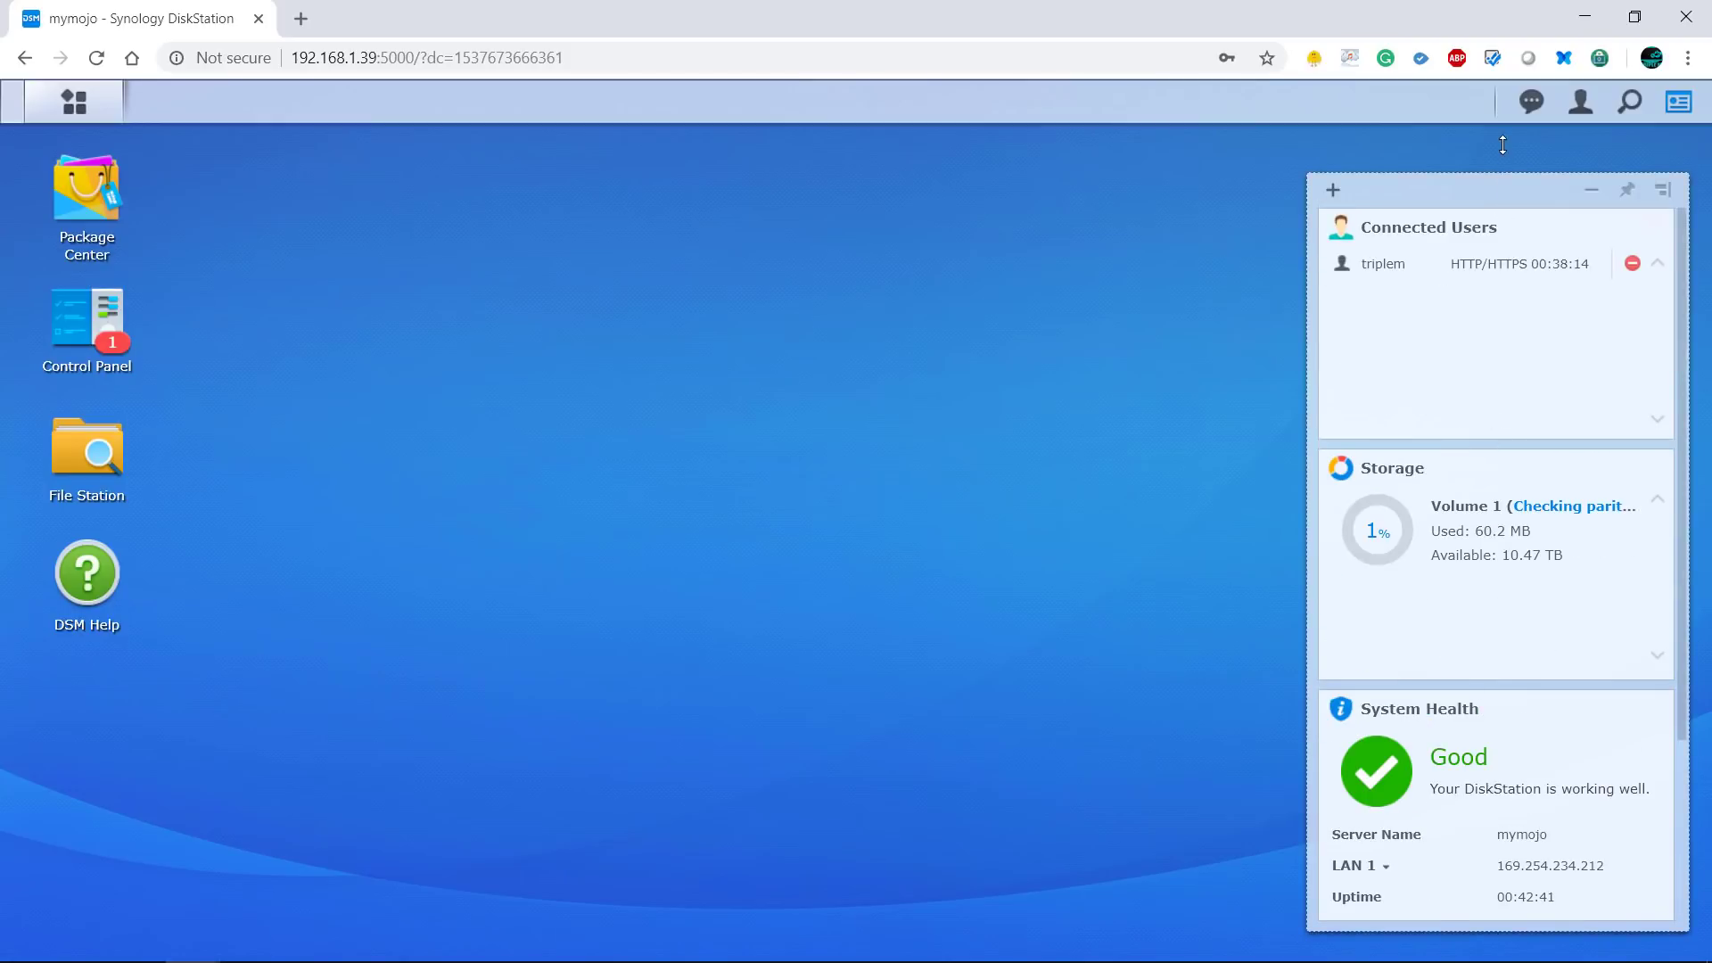
left_click(1333, 190)
left_click(1404, 318)
left_click(1113, 405)
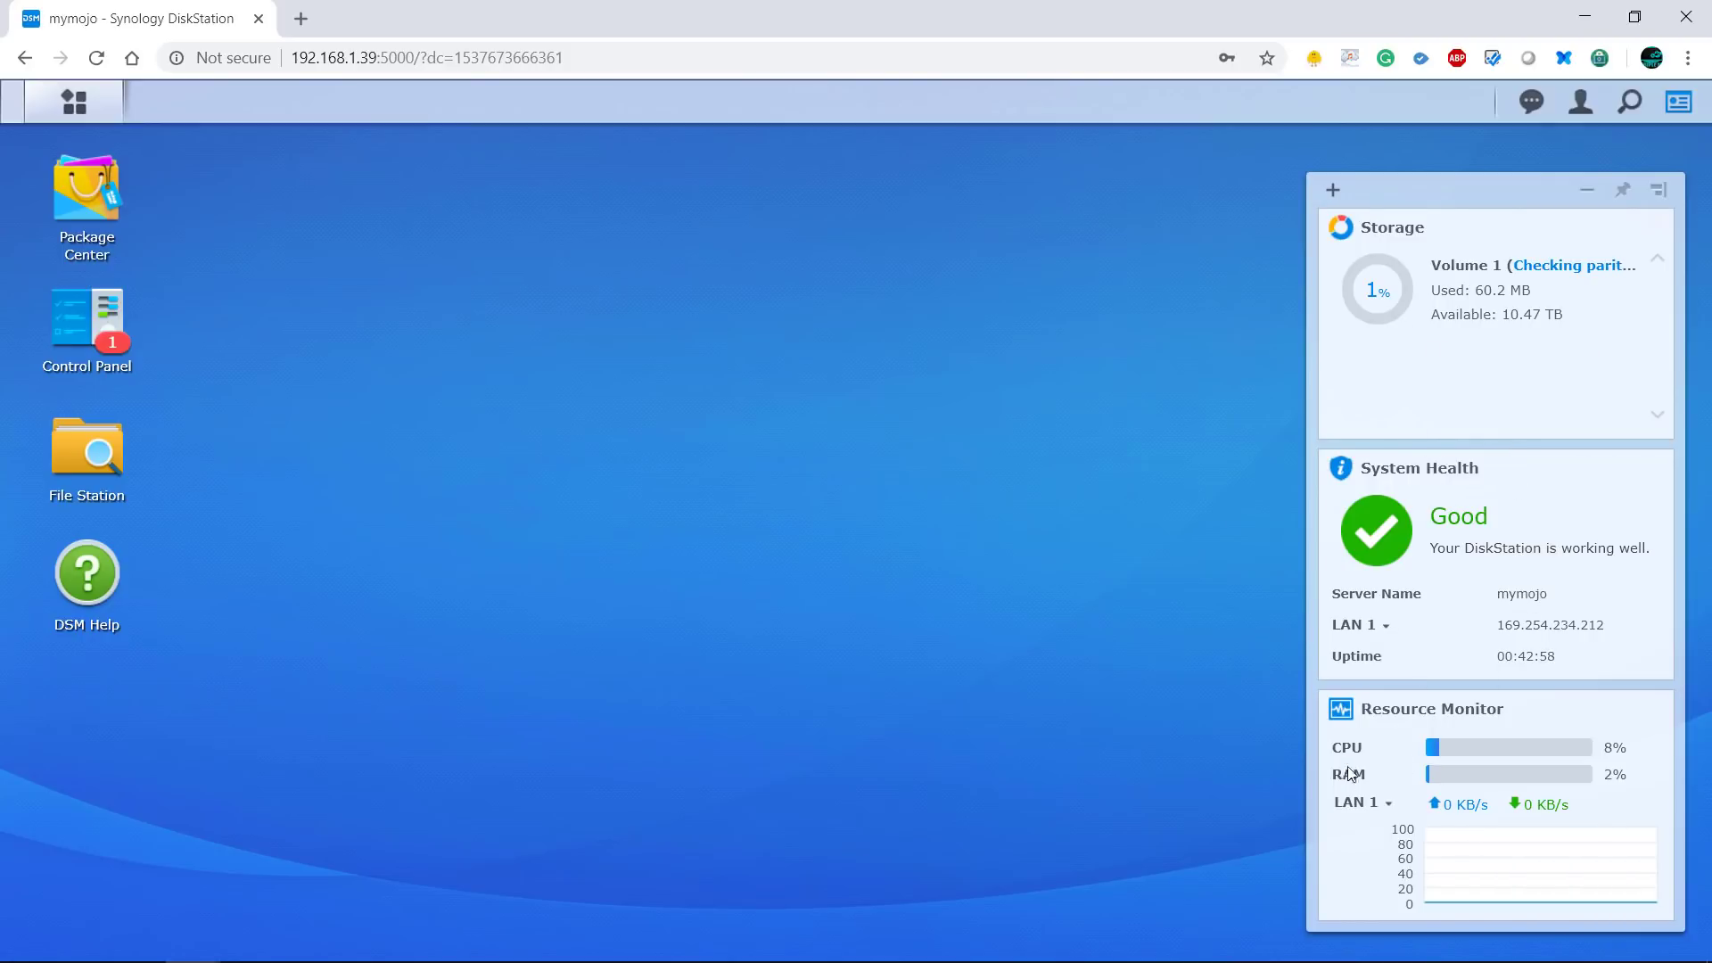
- Review services and processes in Resource Monitor's Task Manager, then close it and hide the widgets
left_click(1340, 711)
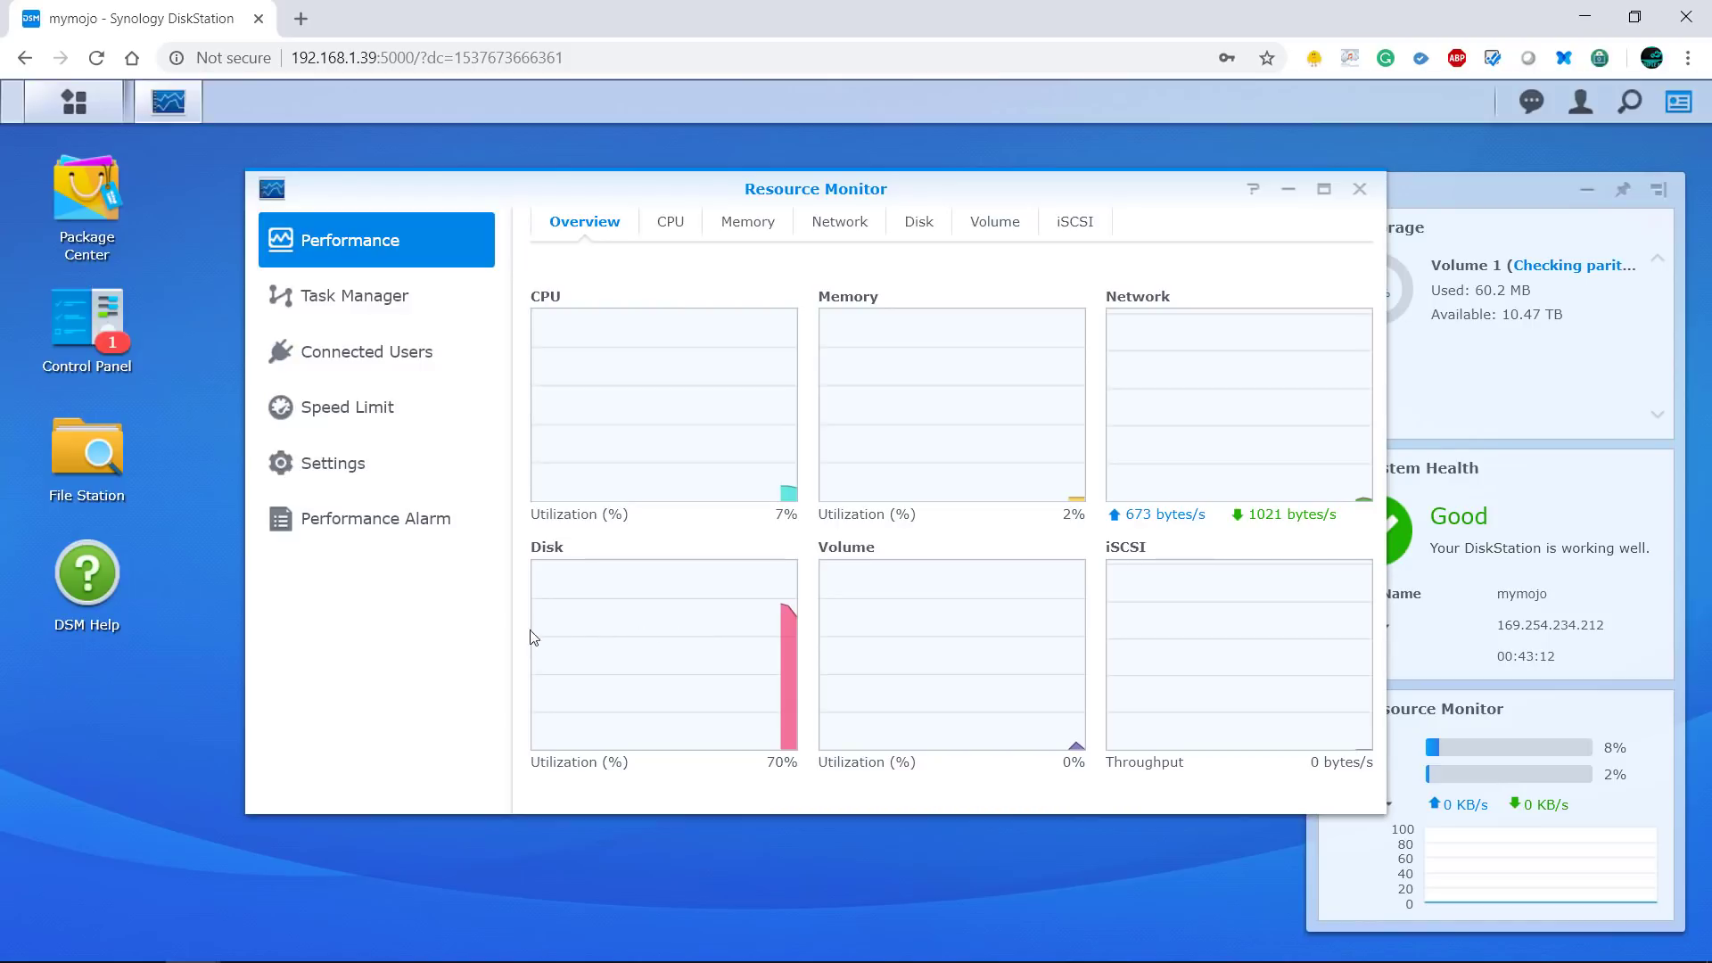
left_click(361, 300)
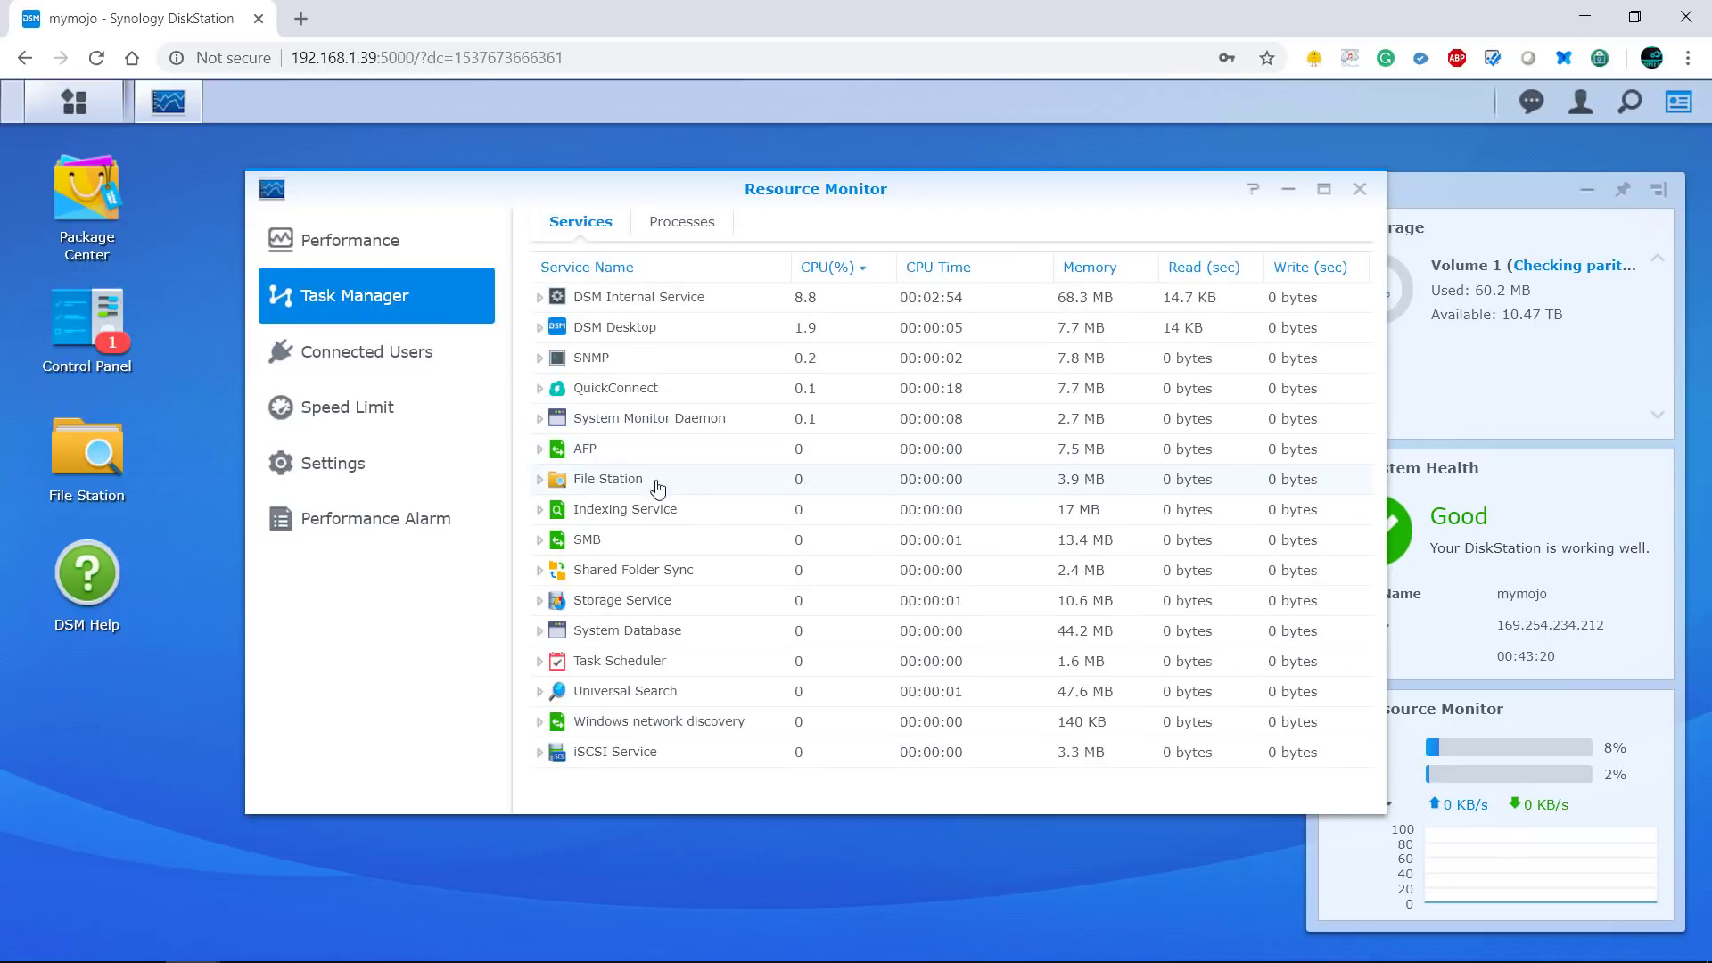
left_click(680, 222)
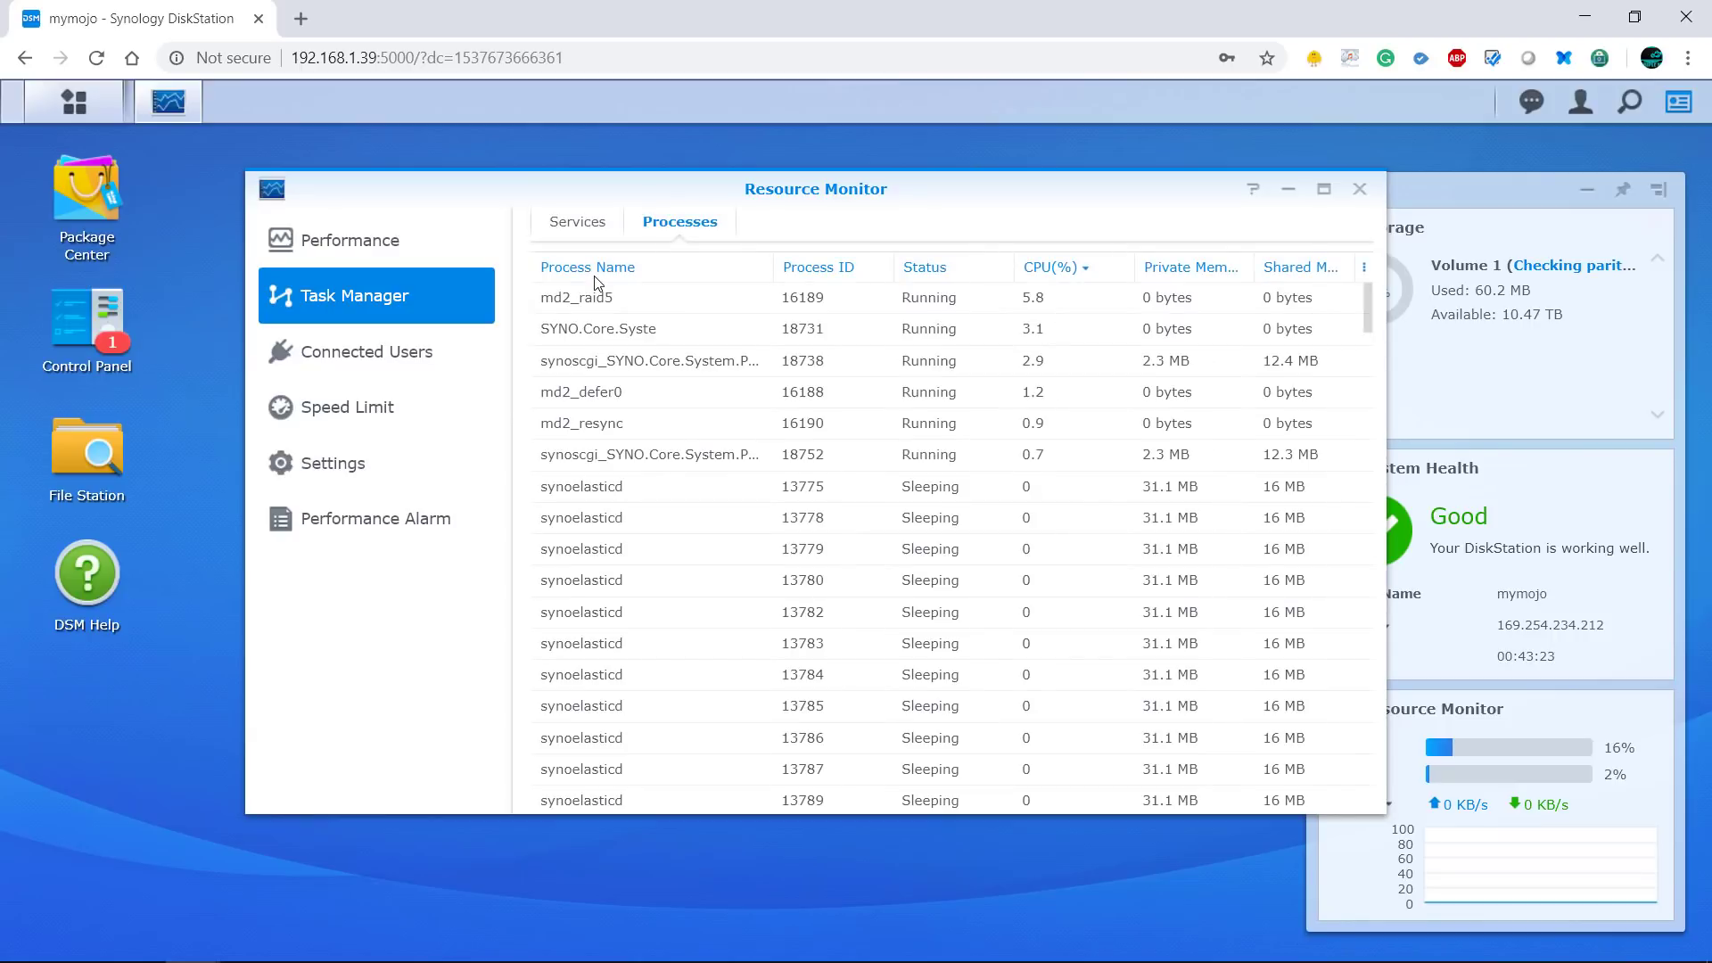
scroll(955, 324, "down", 5)
left_click(1326, 188)
left_click(1676, 103)
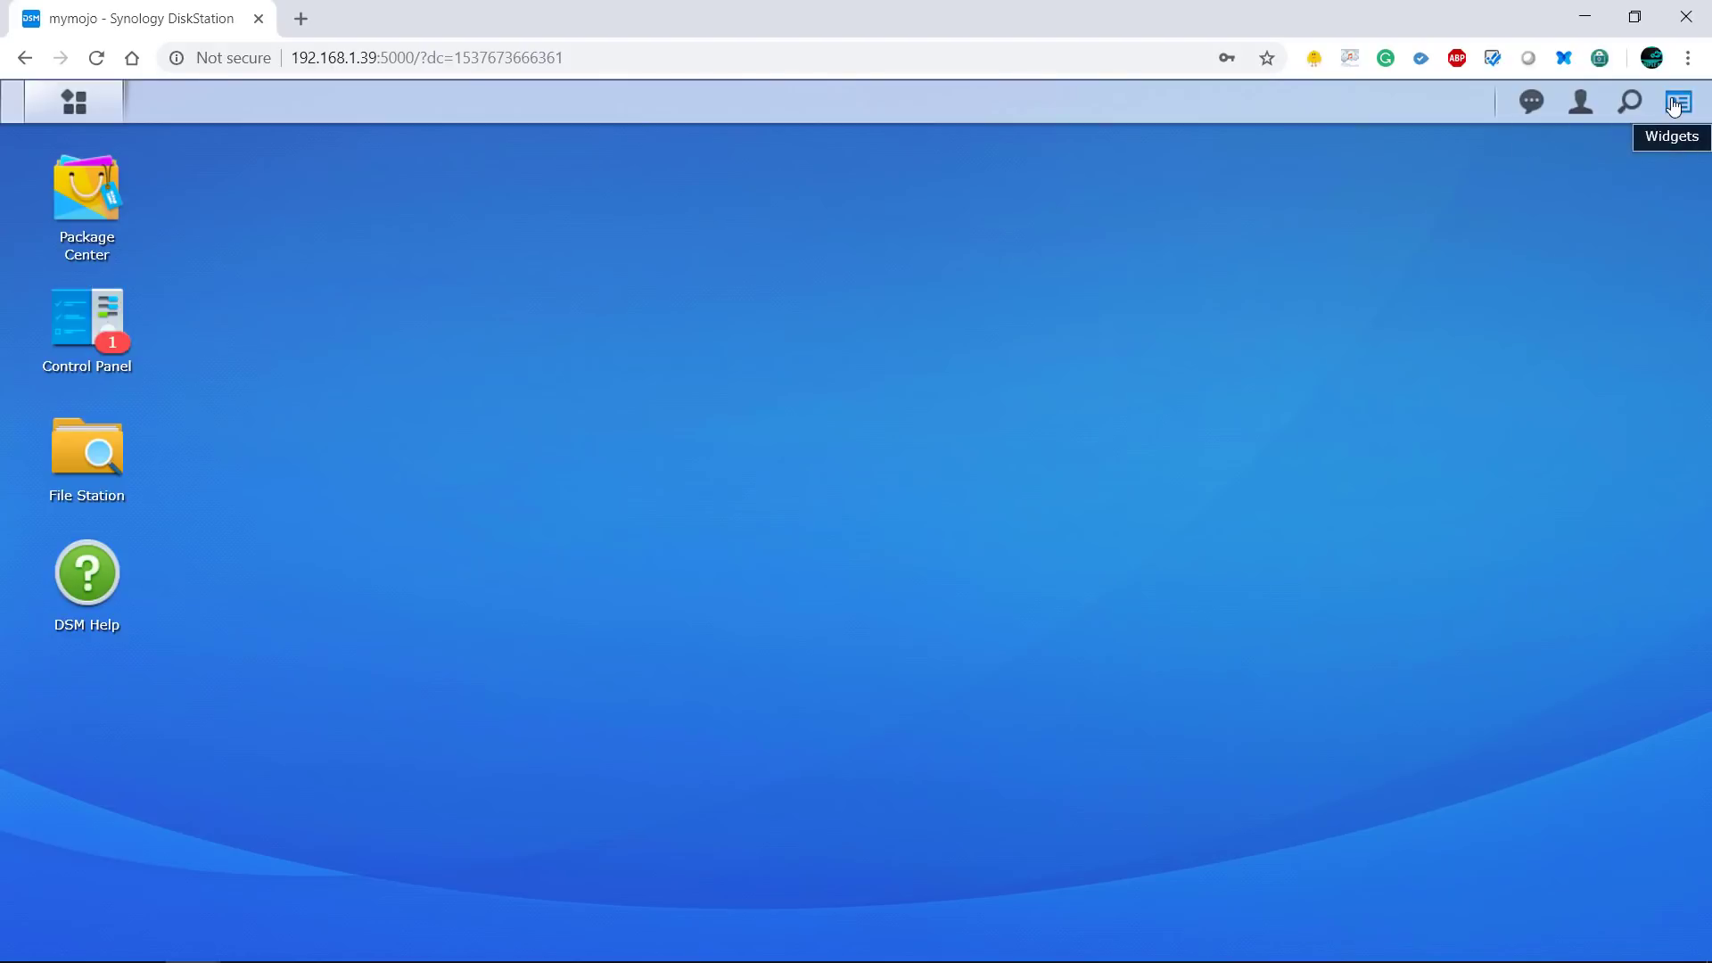
left_click(1677, 103)
left_click(1676, 104)
left_click(1677, 103)
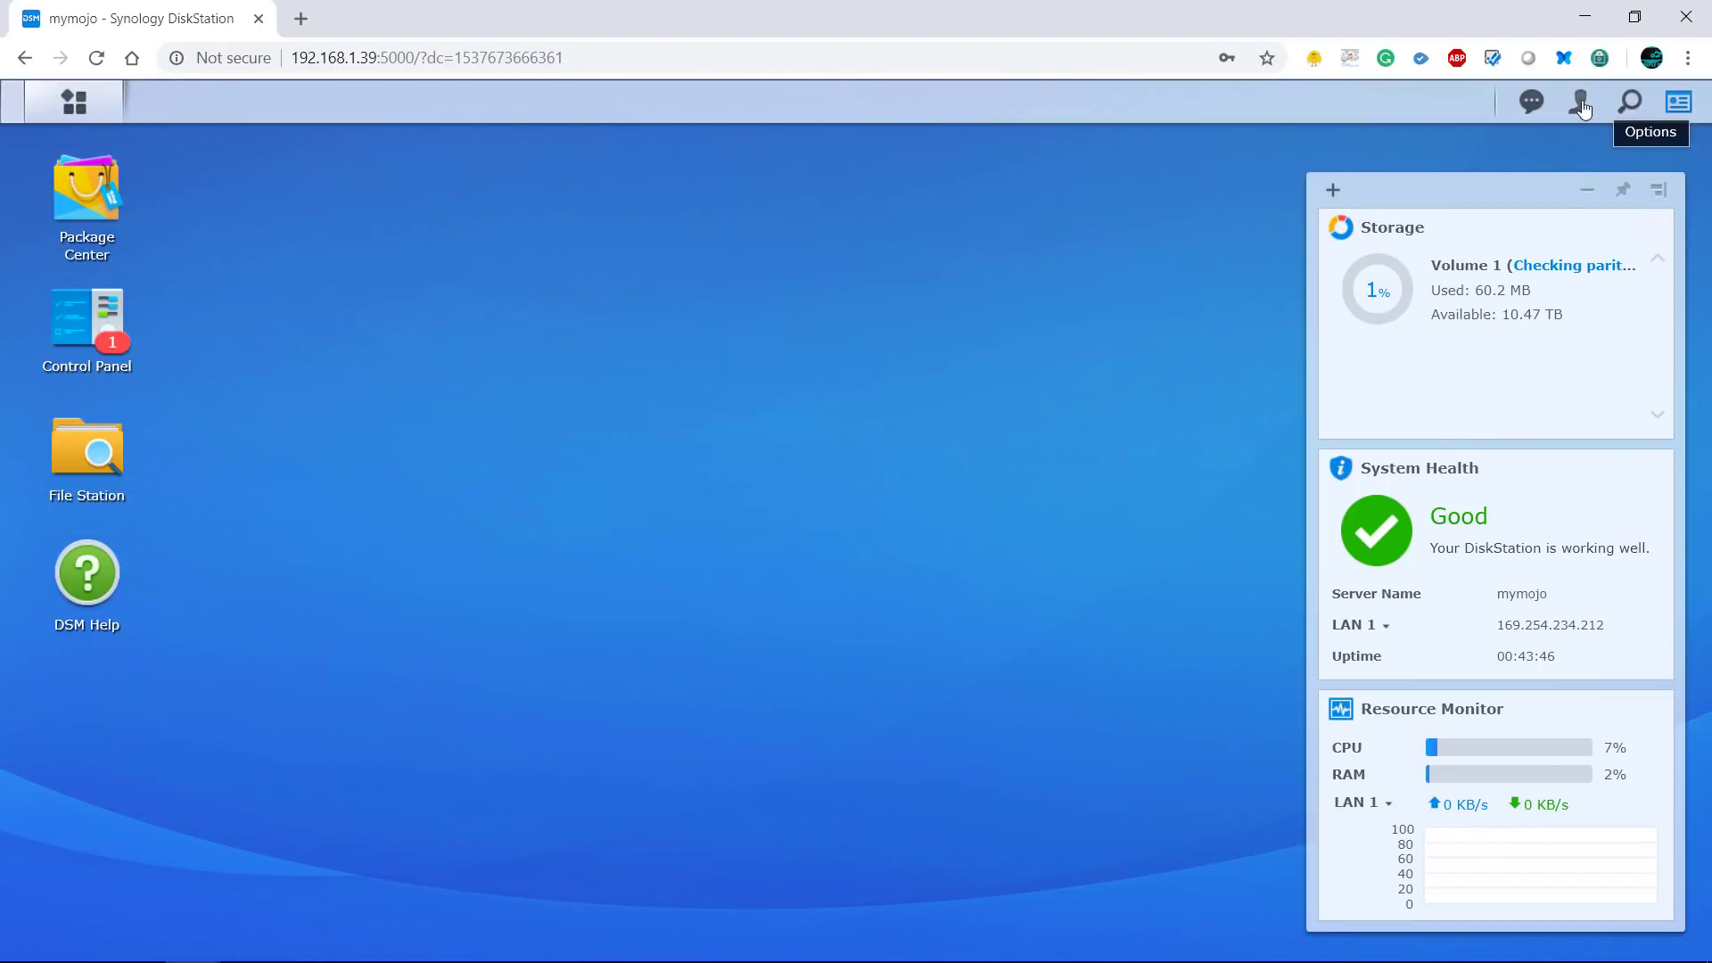
left_click(1580, 105)
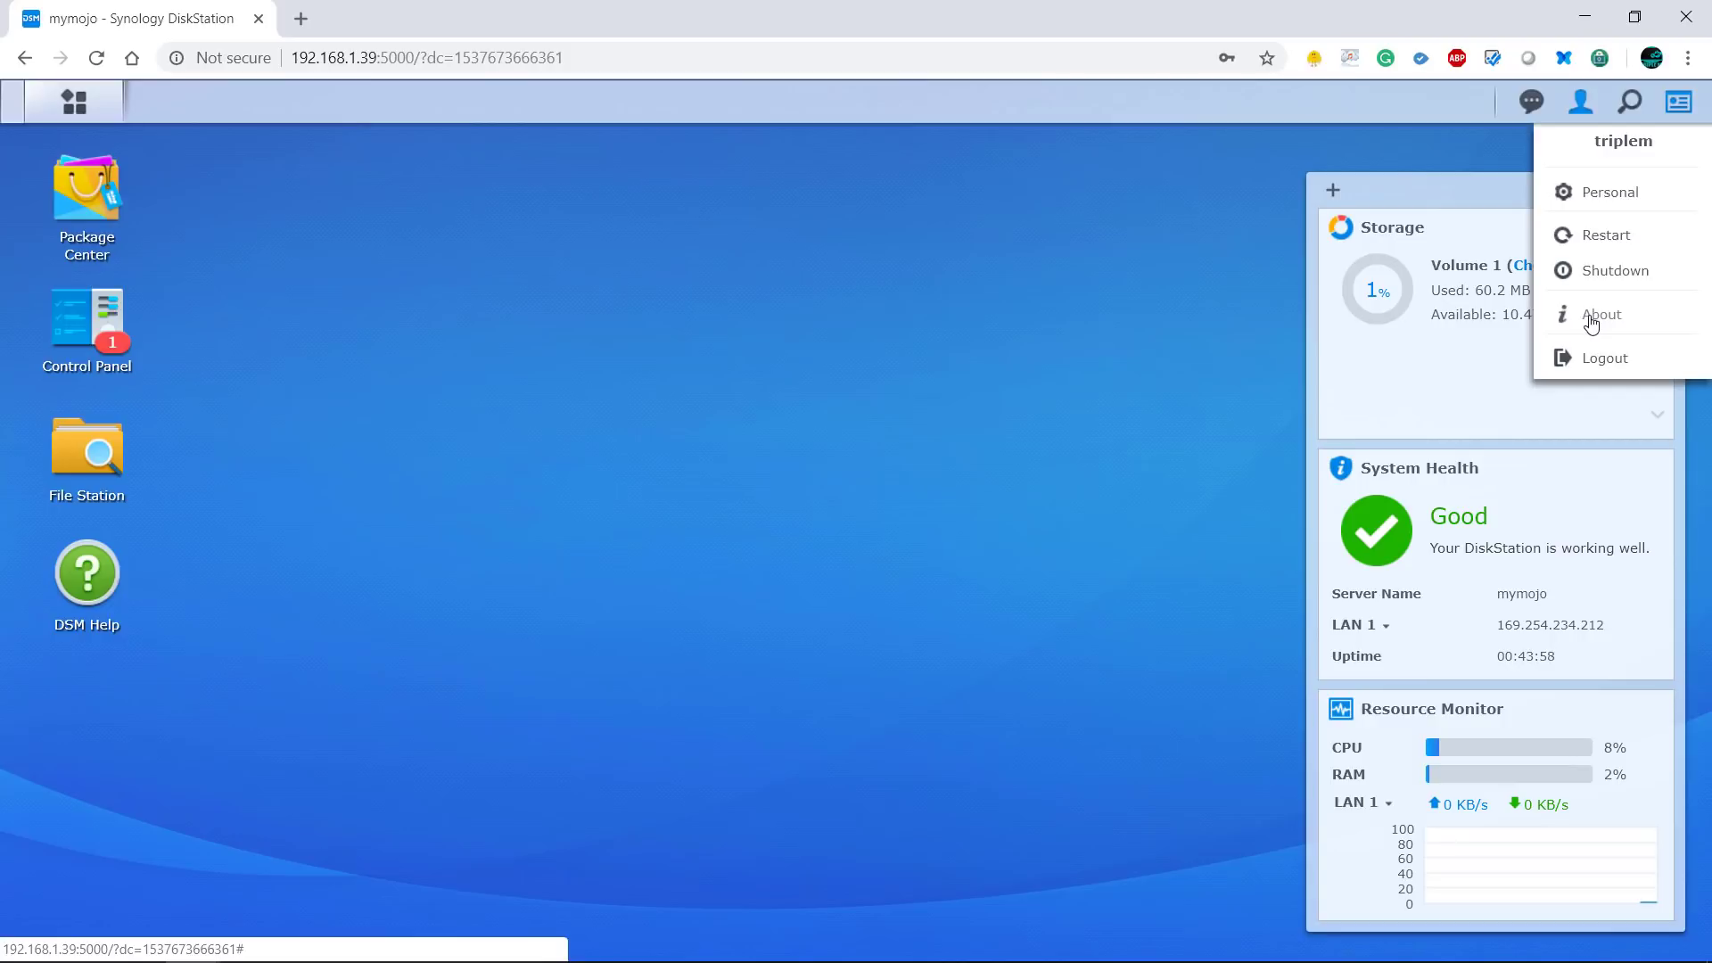
left_click(1420, 134)
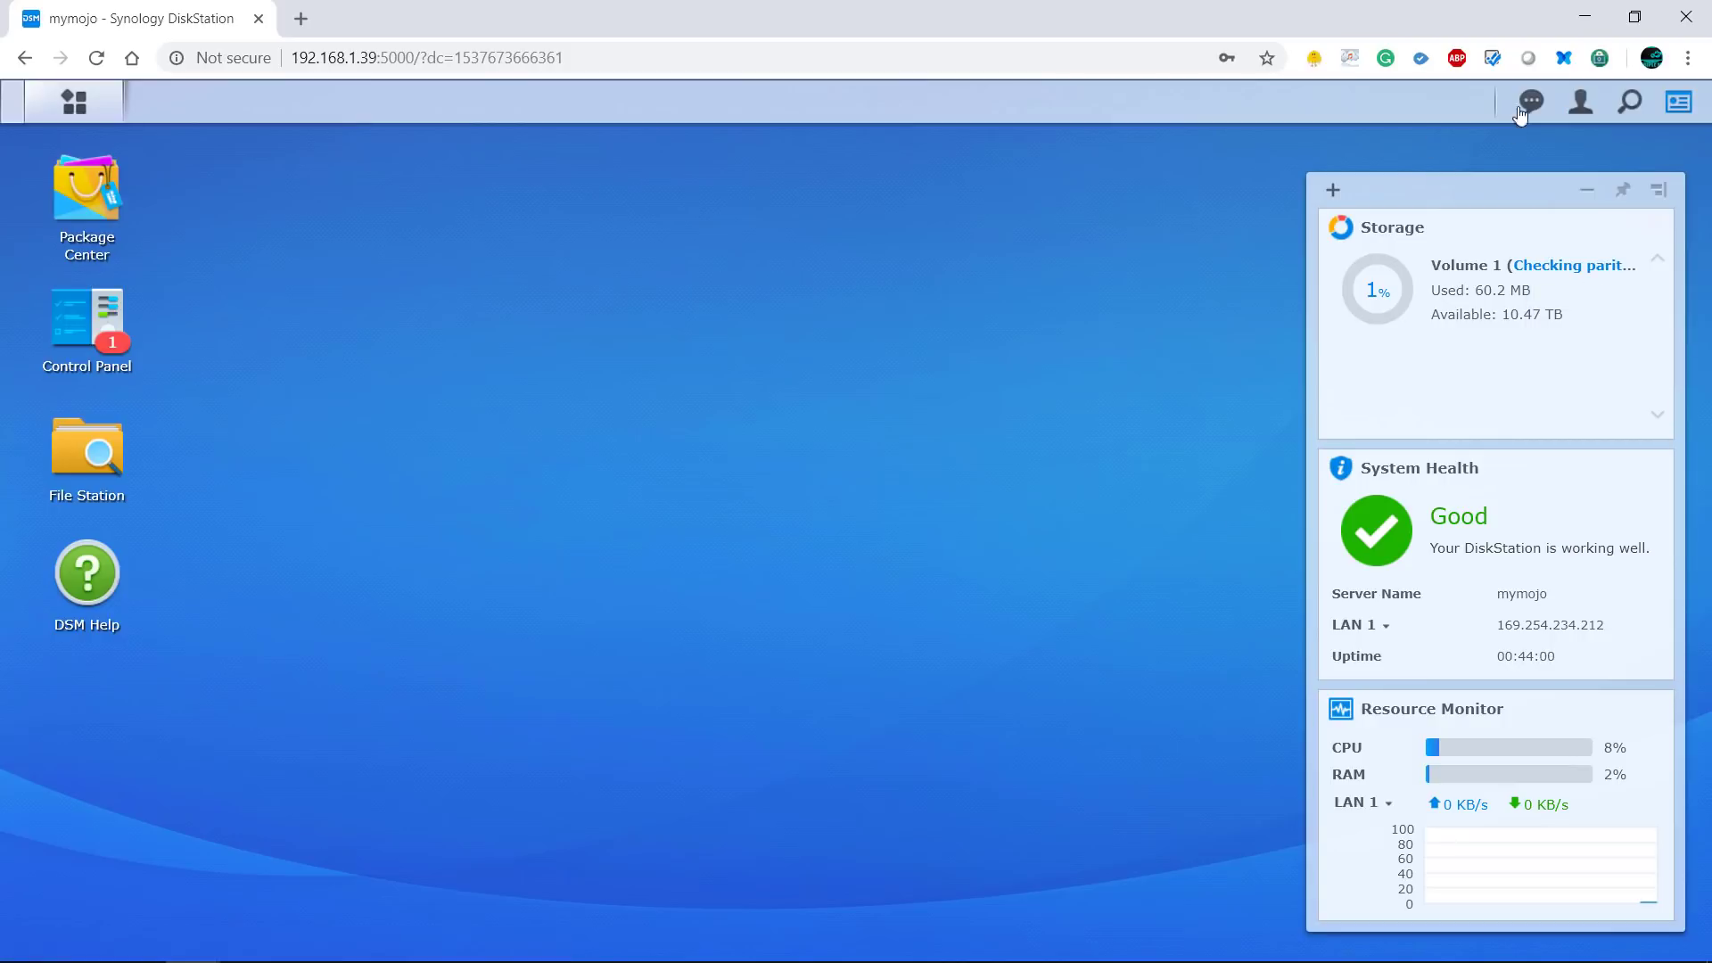
left_click(1530, 107)
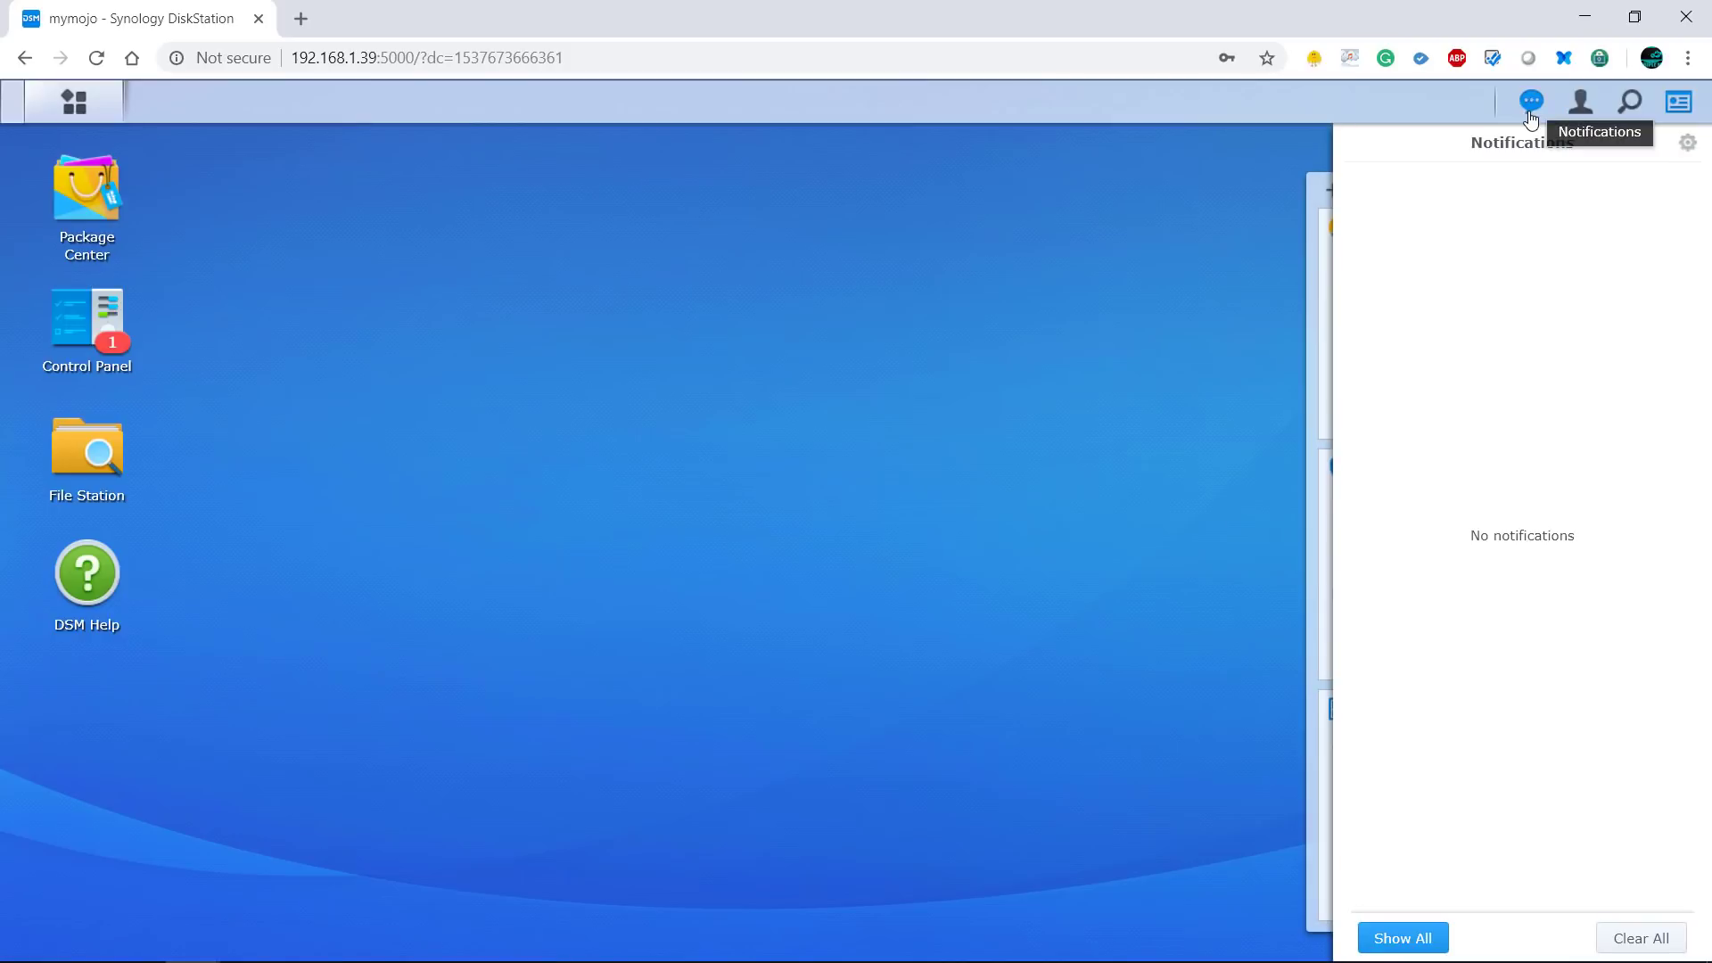
left_click(1532, 105)
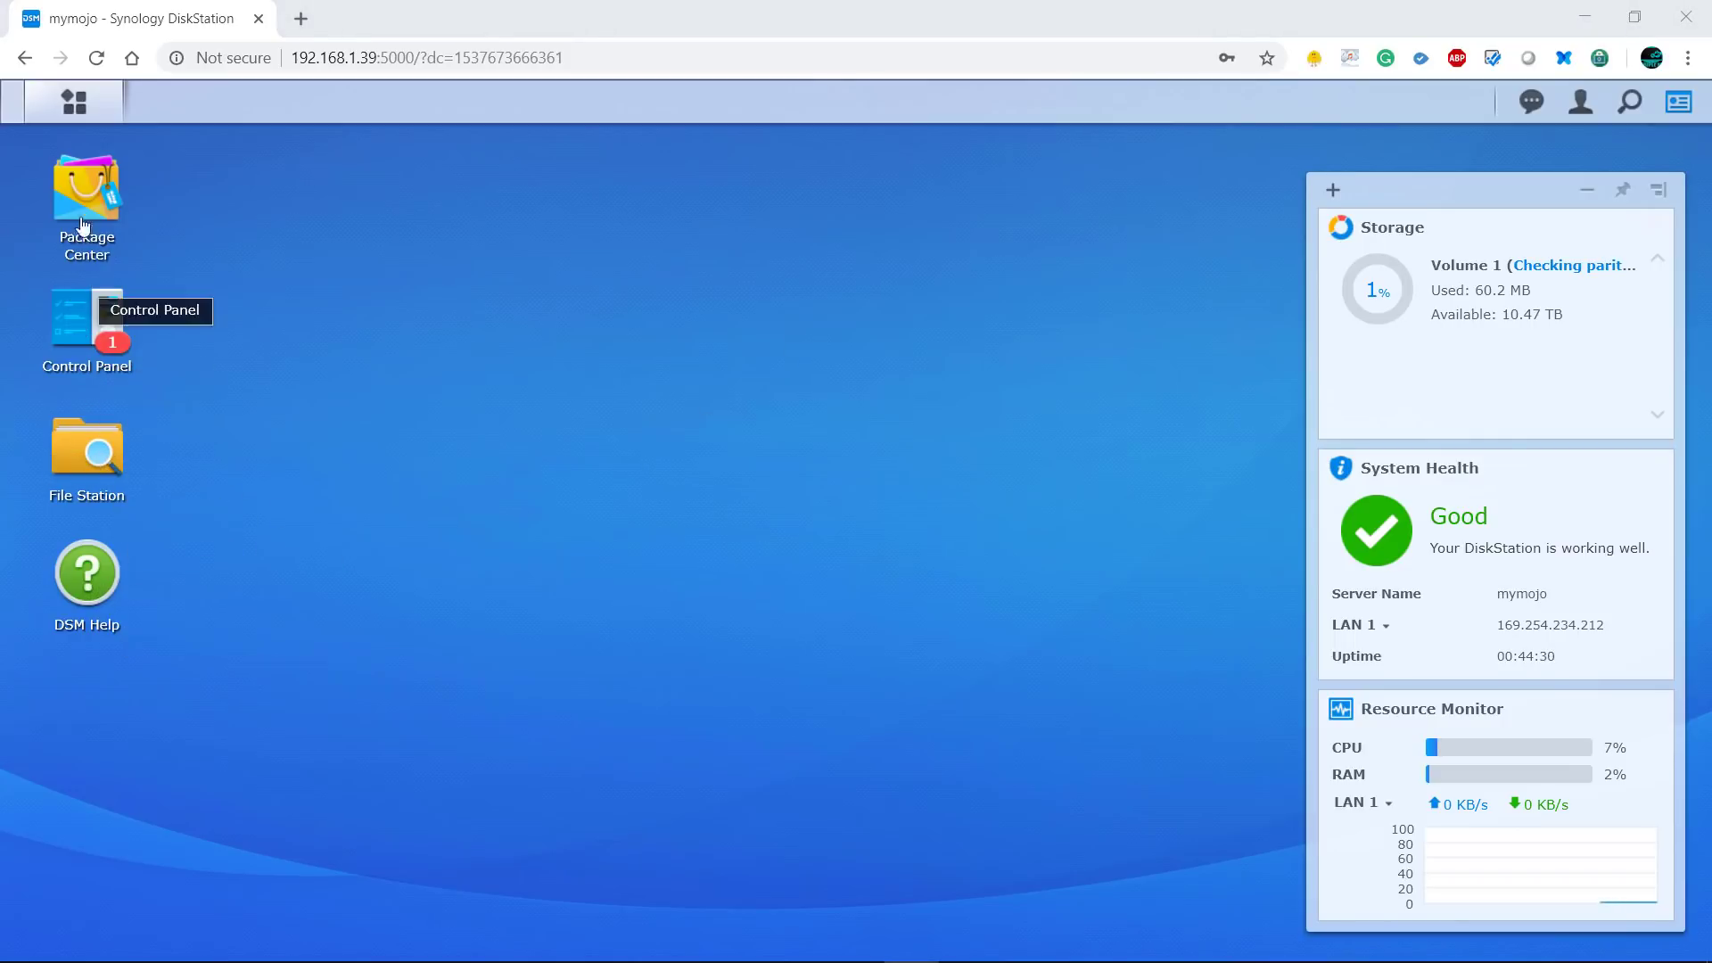
left_click(75, 104)
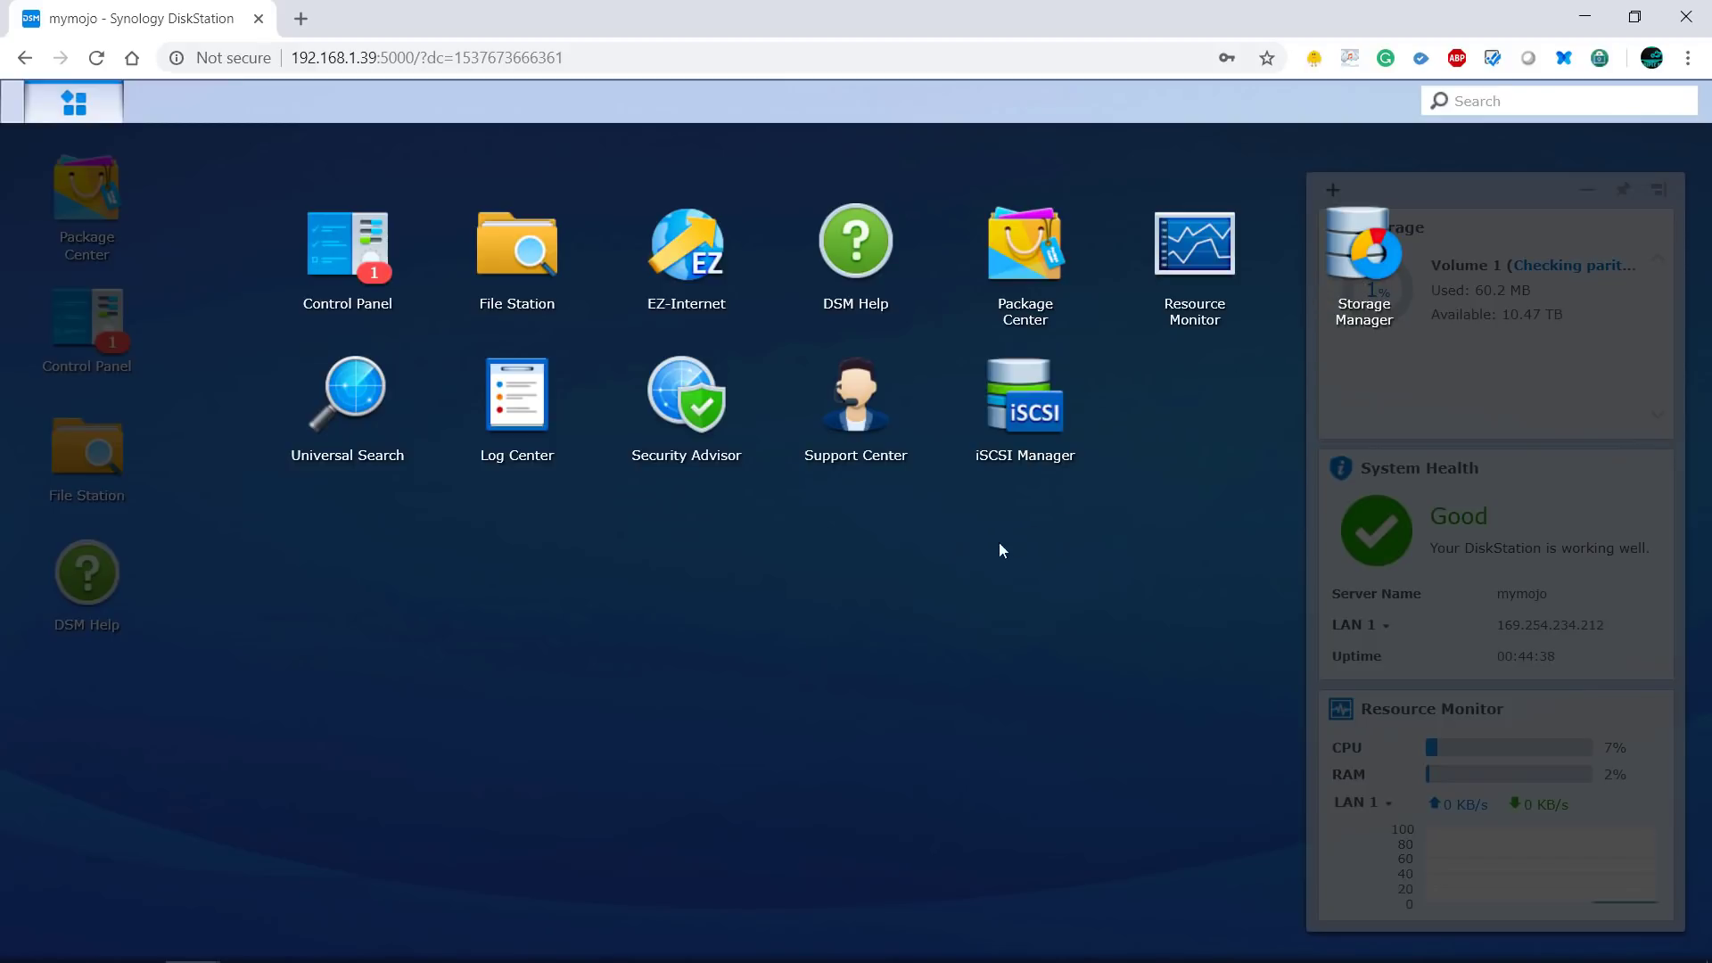
left_click(1158, 495)
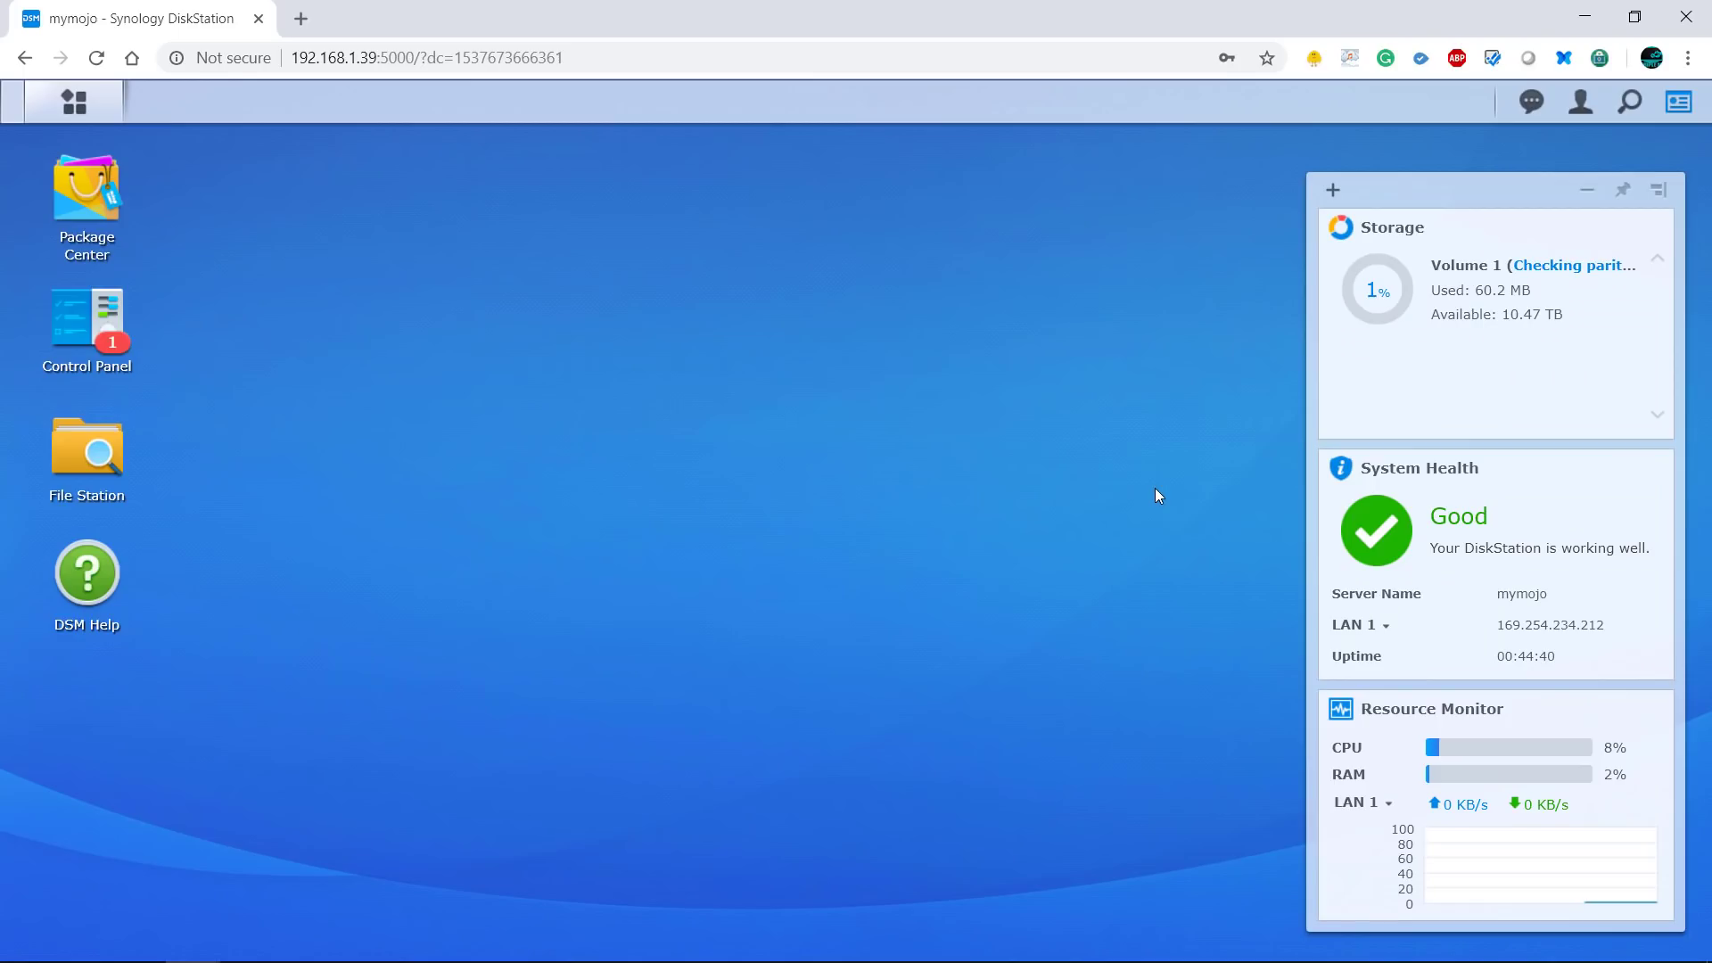
- Open Package Center and scroll through the All Packages list
left_click(88, 213)
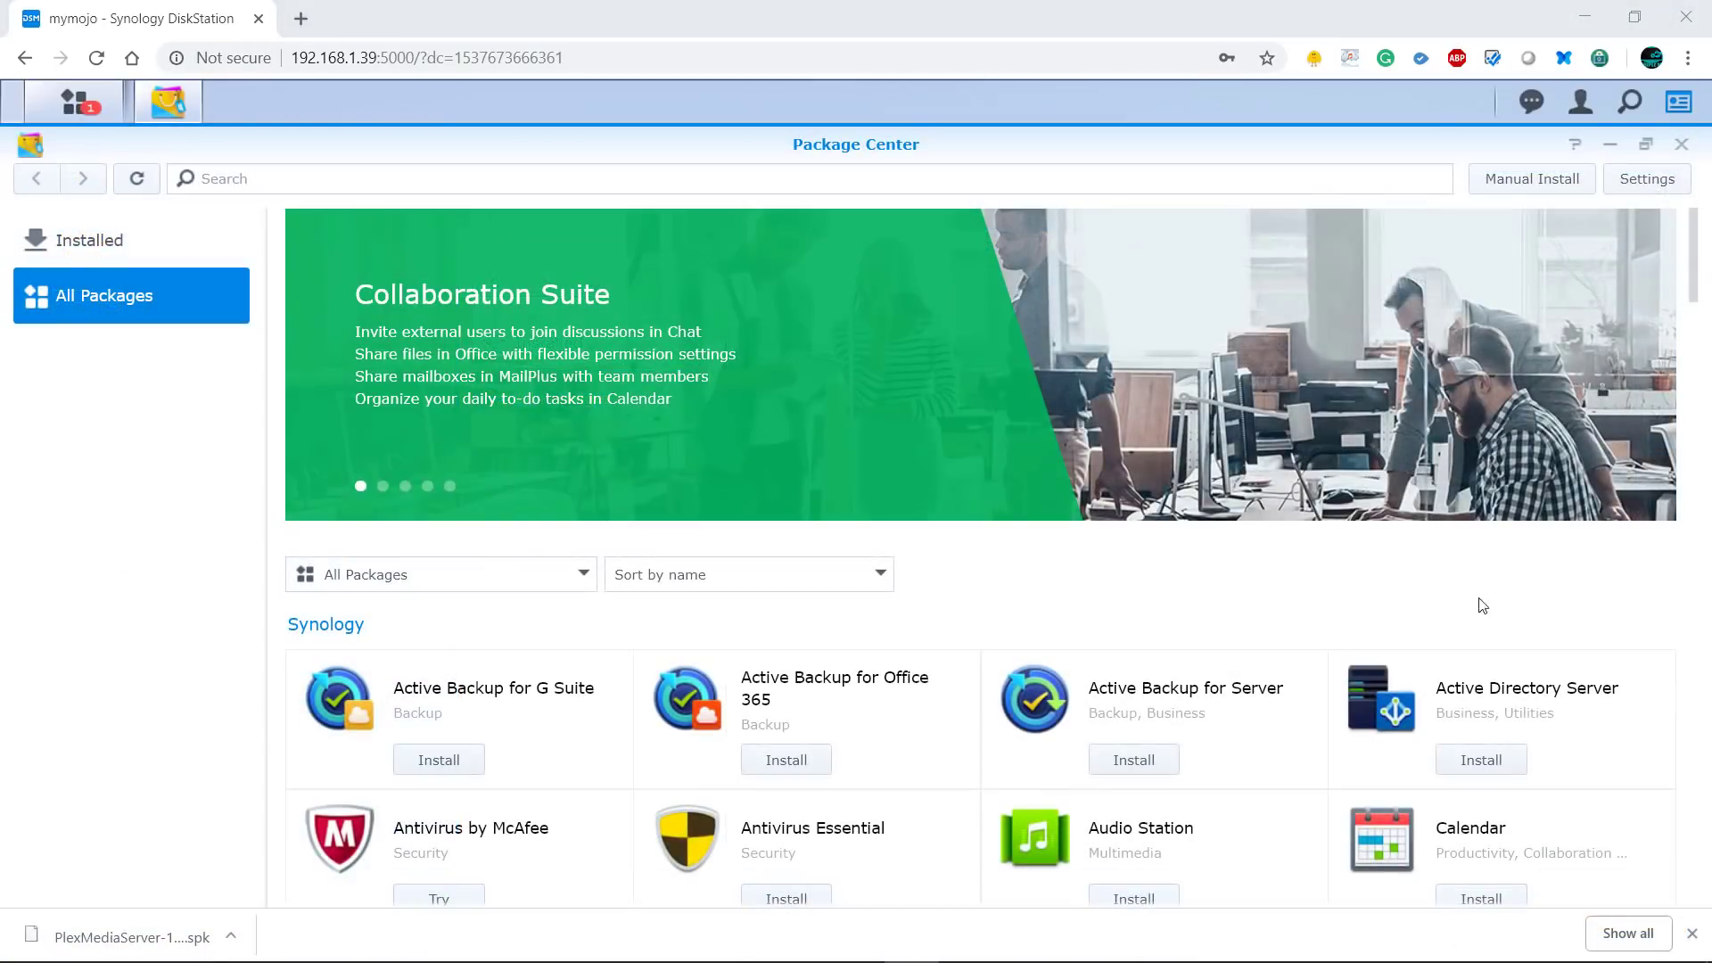
scroll(1620, 606, "down", 2)
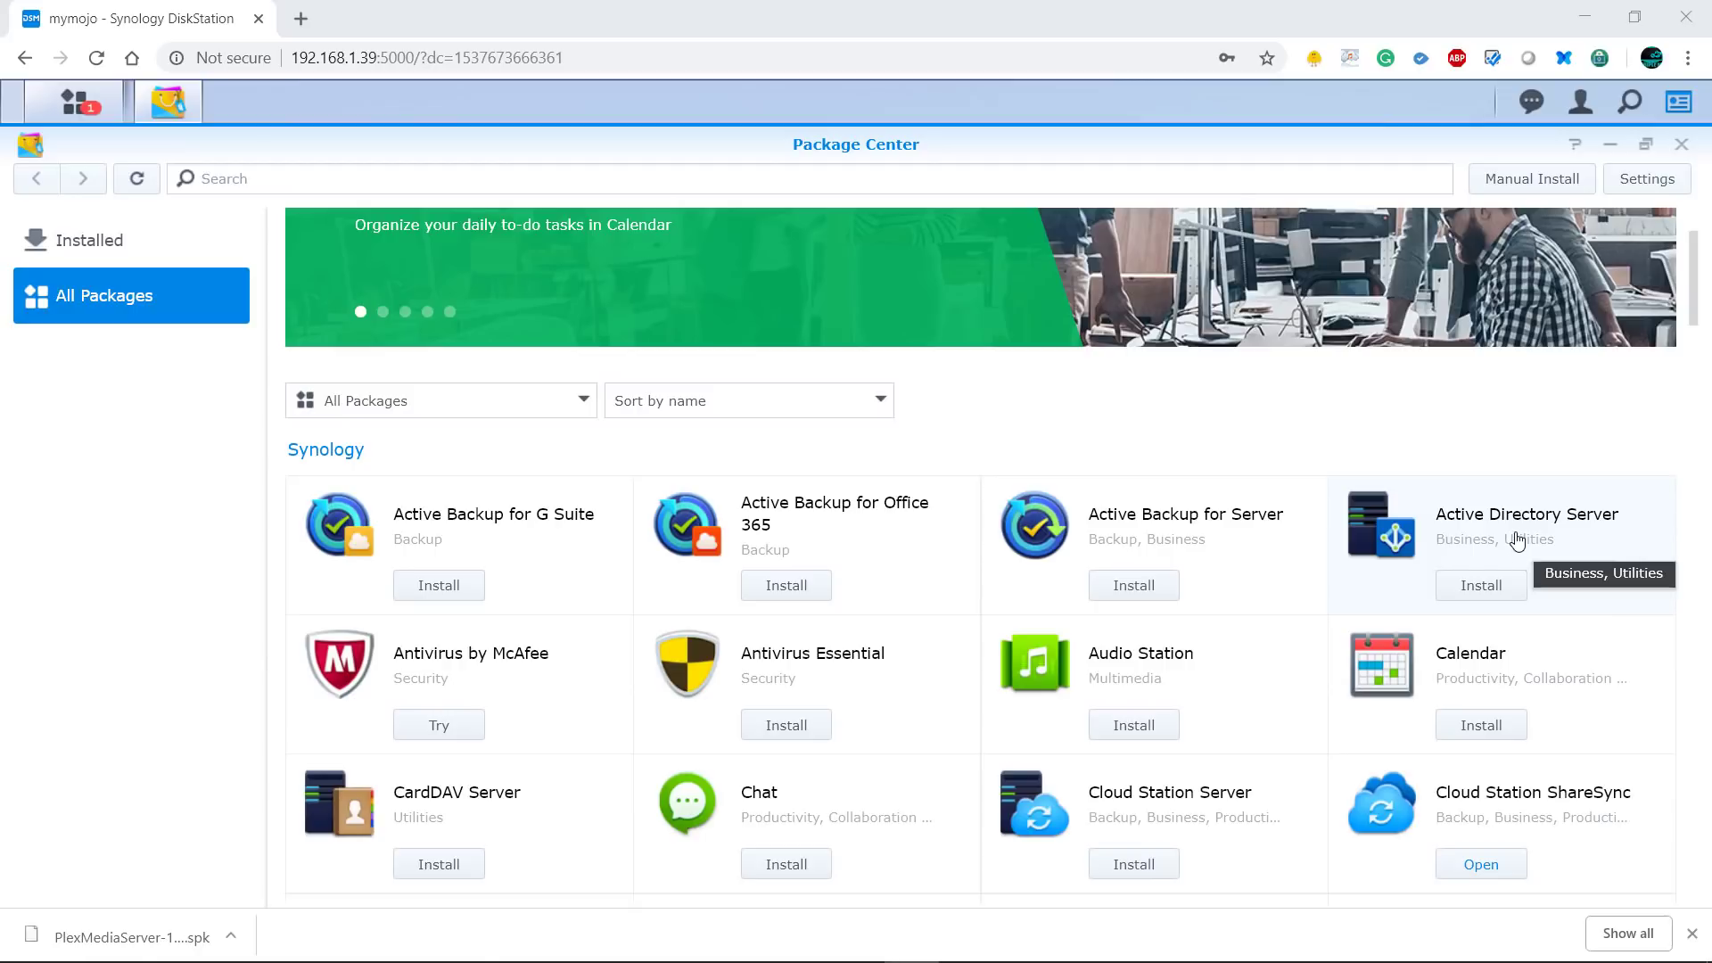
scroll(1441, 566, "down", 4)
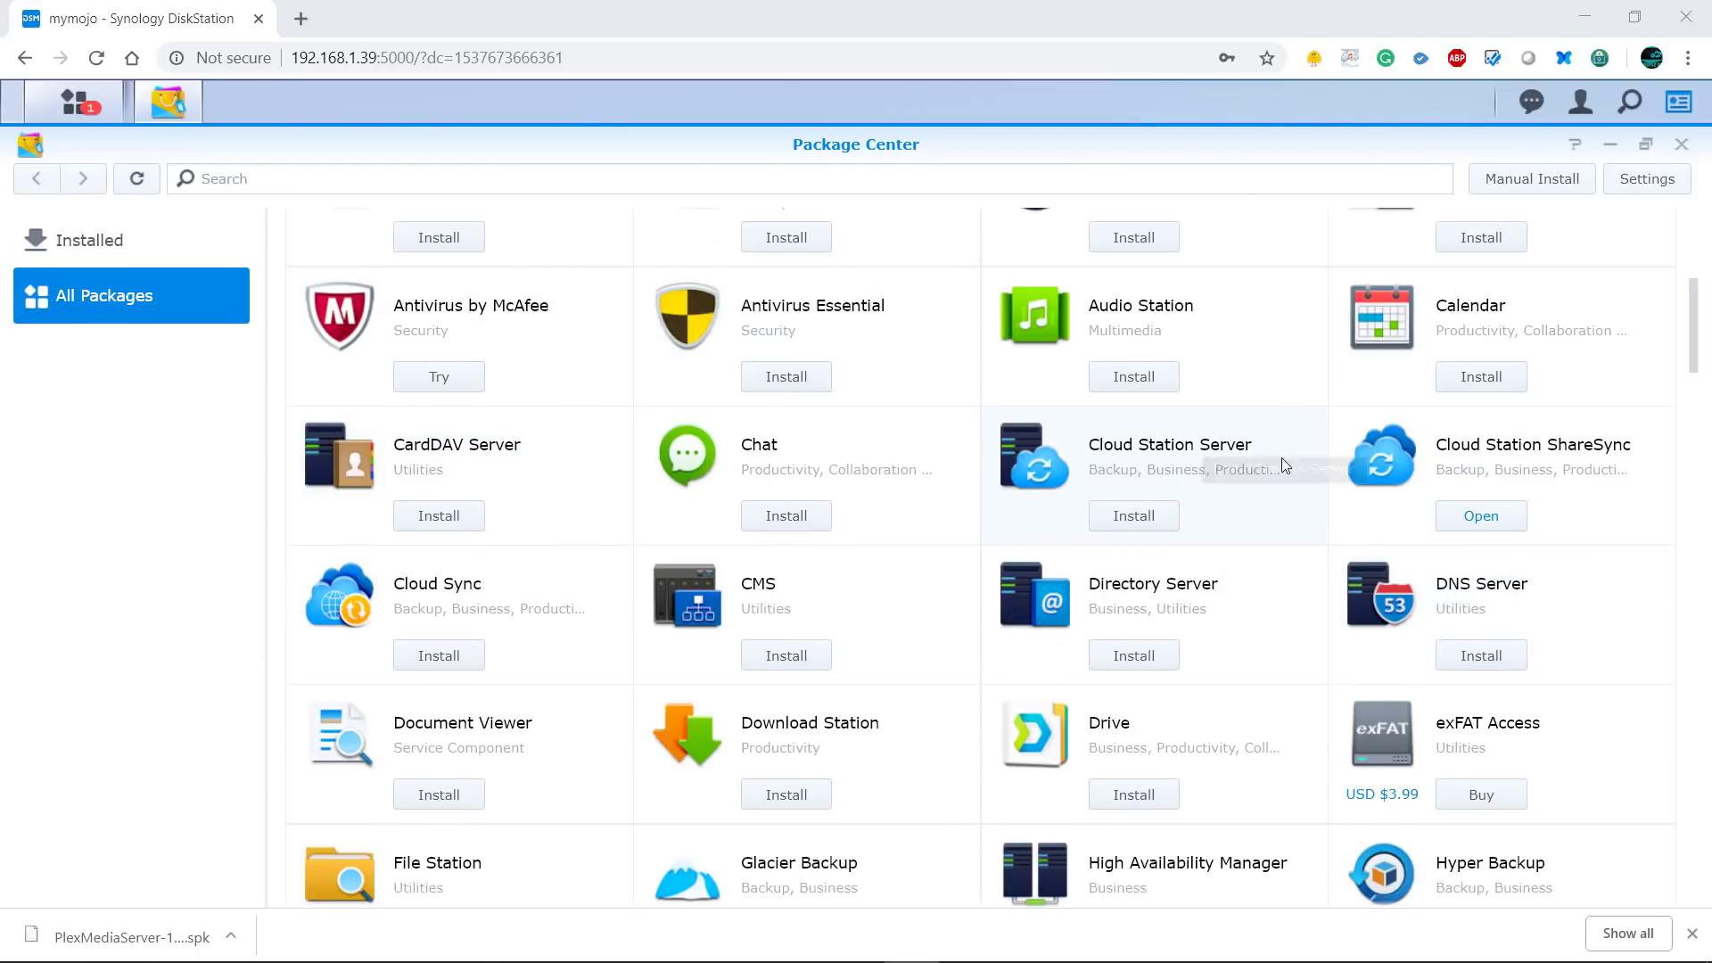
scroll(1346, 477, "down", 2)
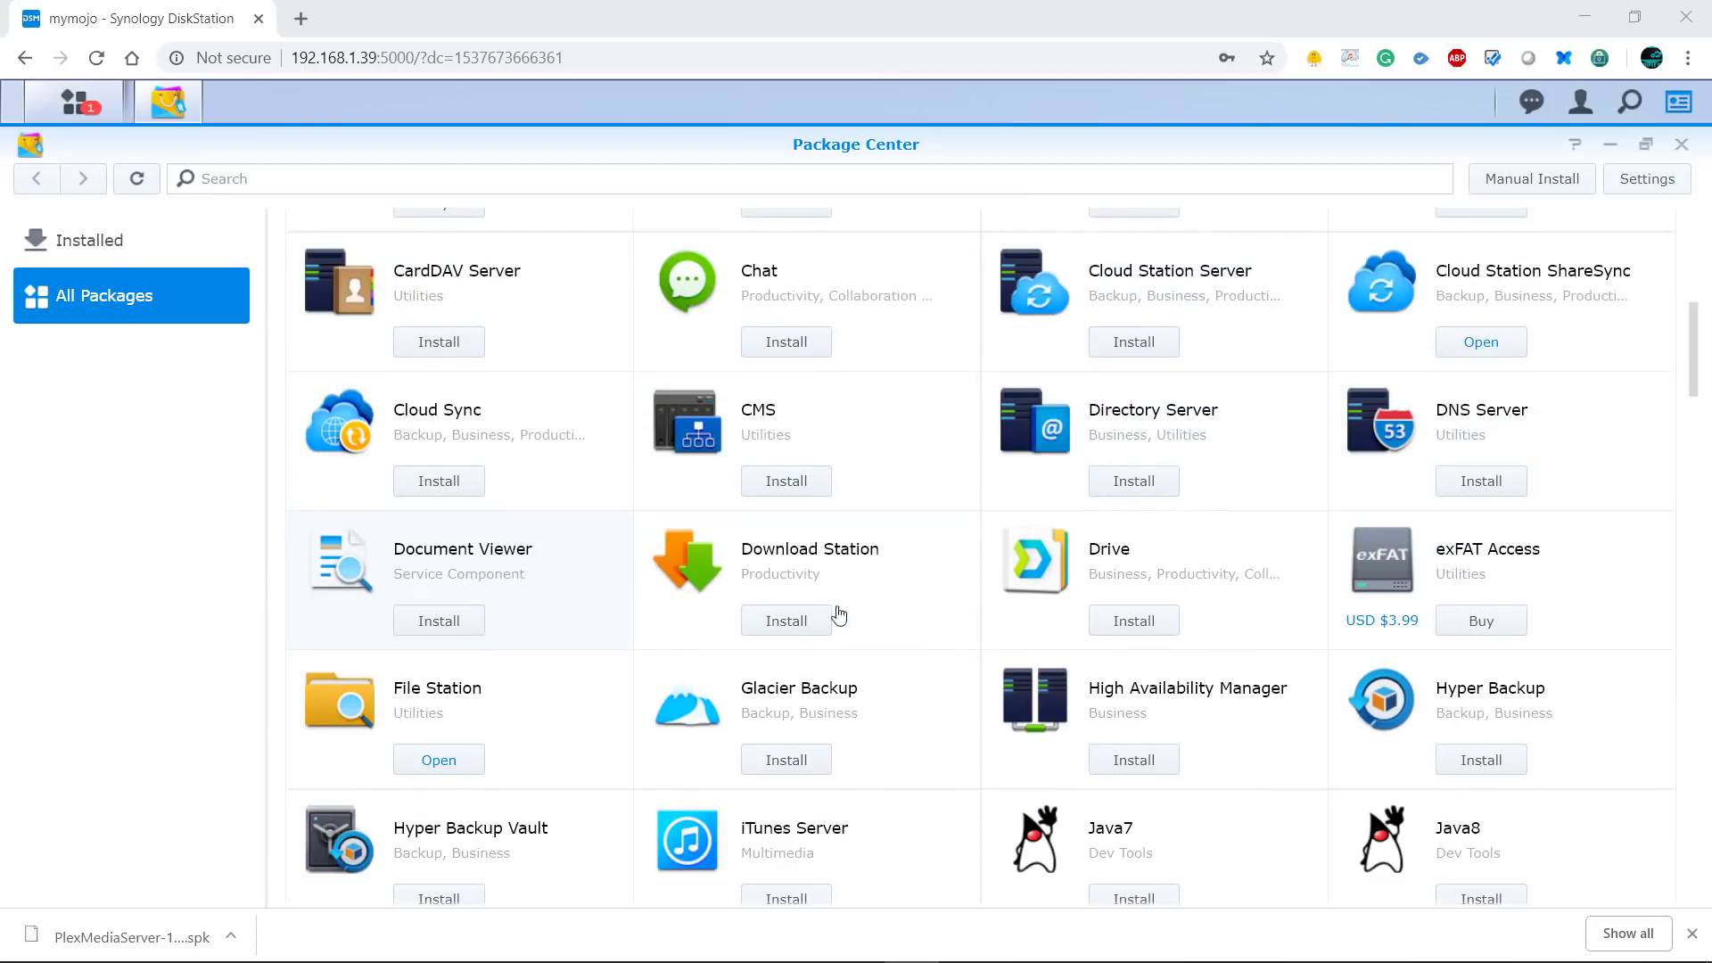
scroll(874, 597, "down", 2)
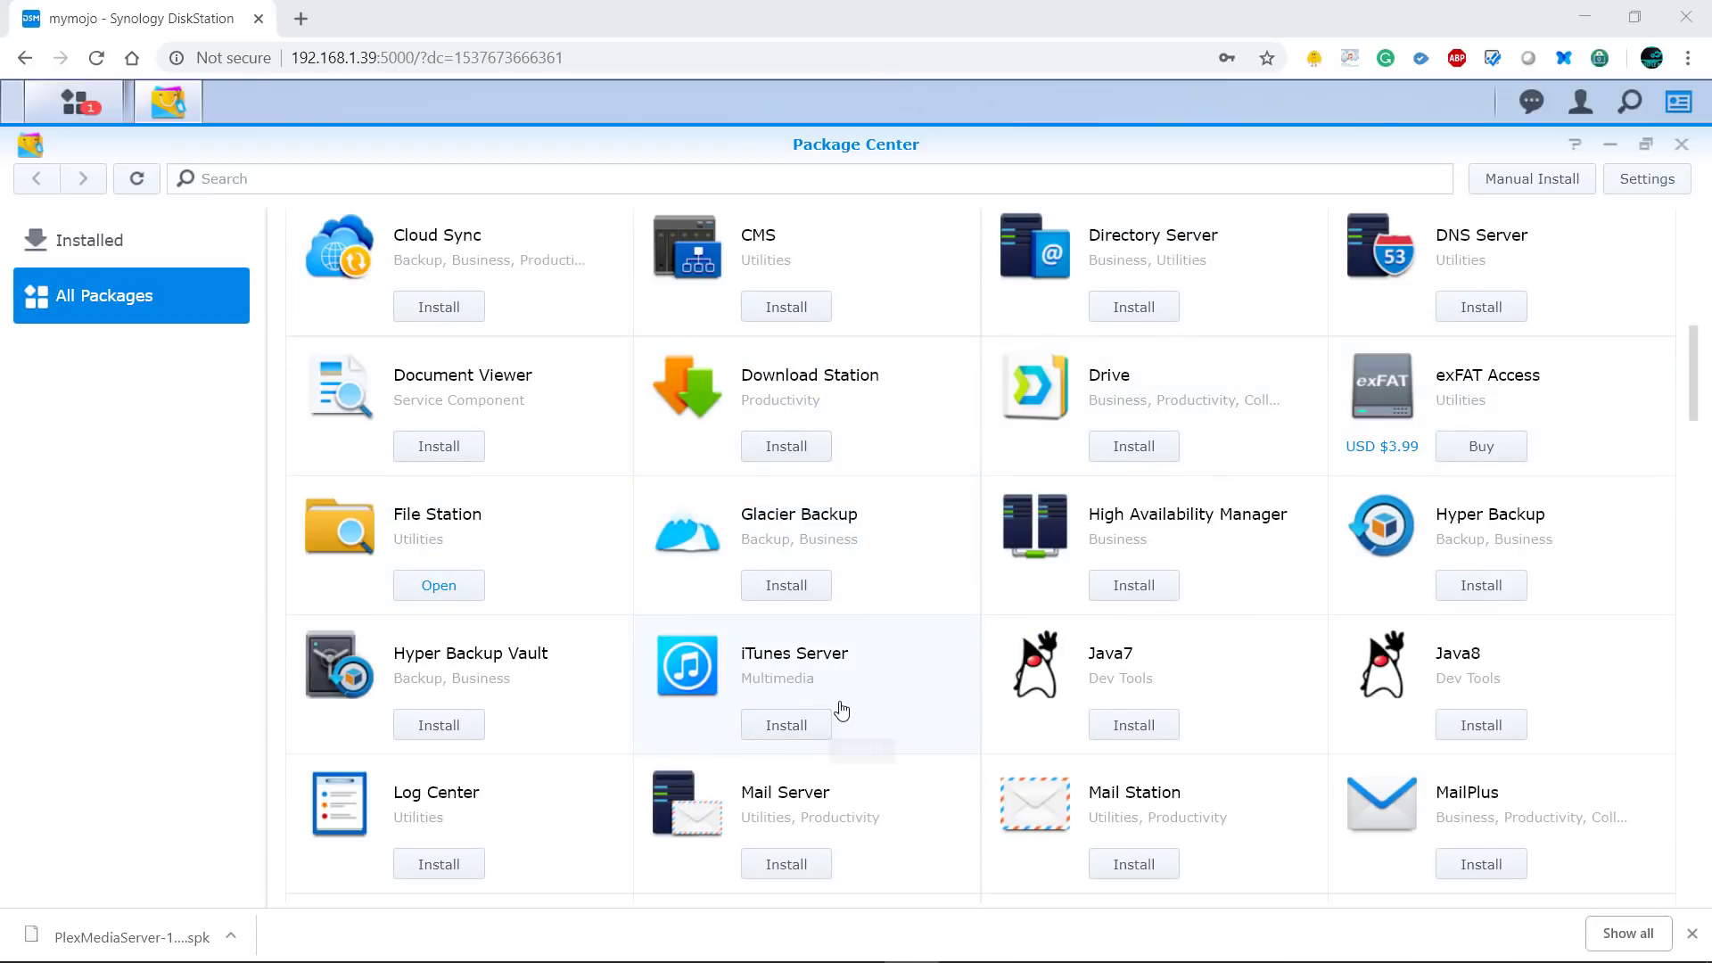
scroll(927, 619, "down", 2)
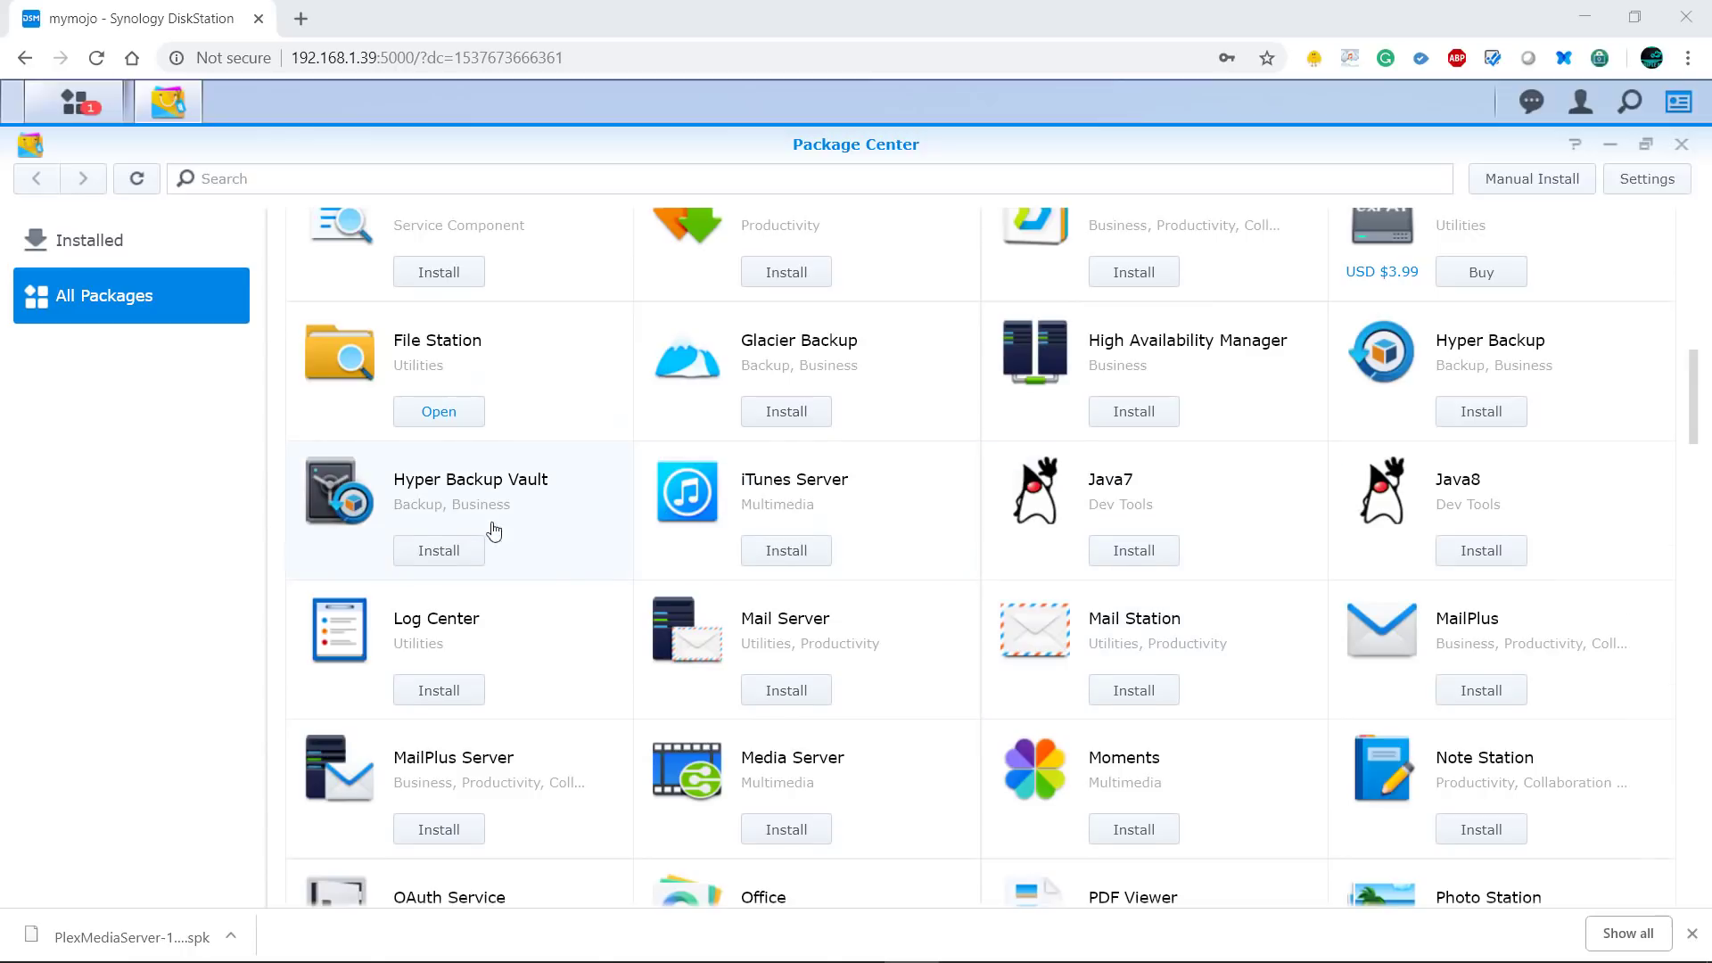
scroll(535, 526, "down", 2)
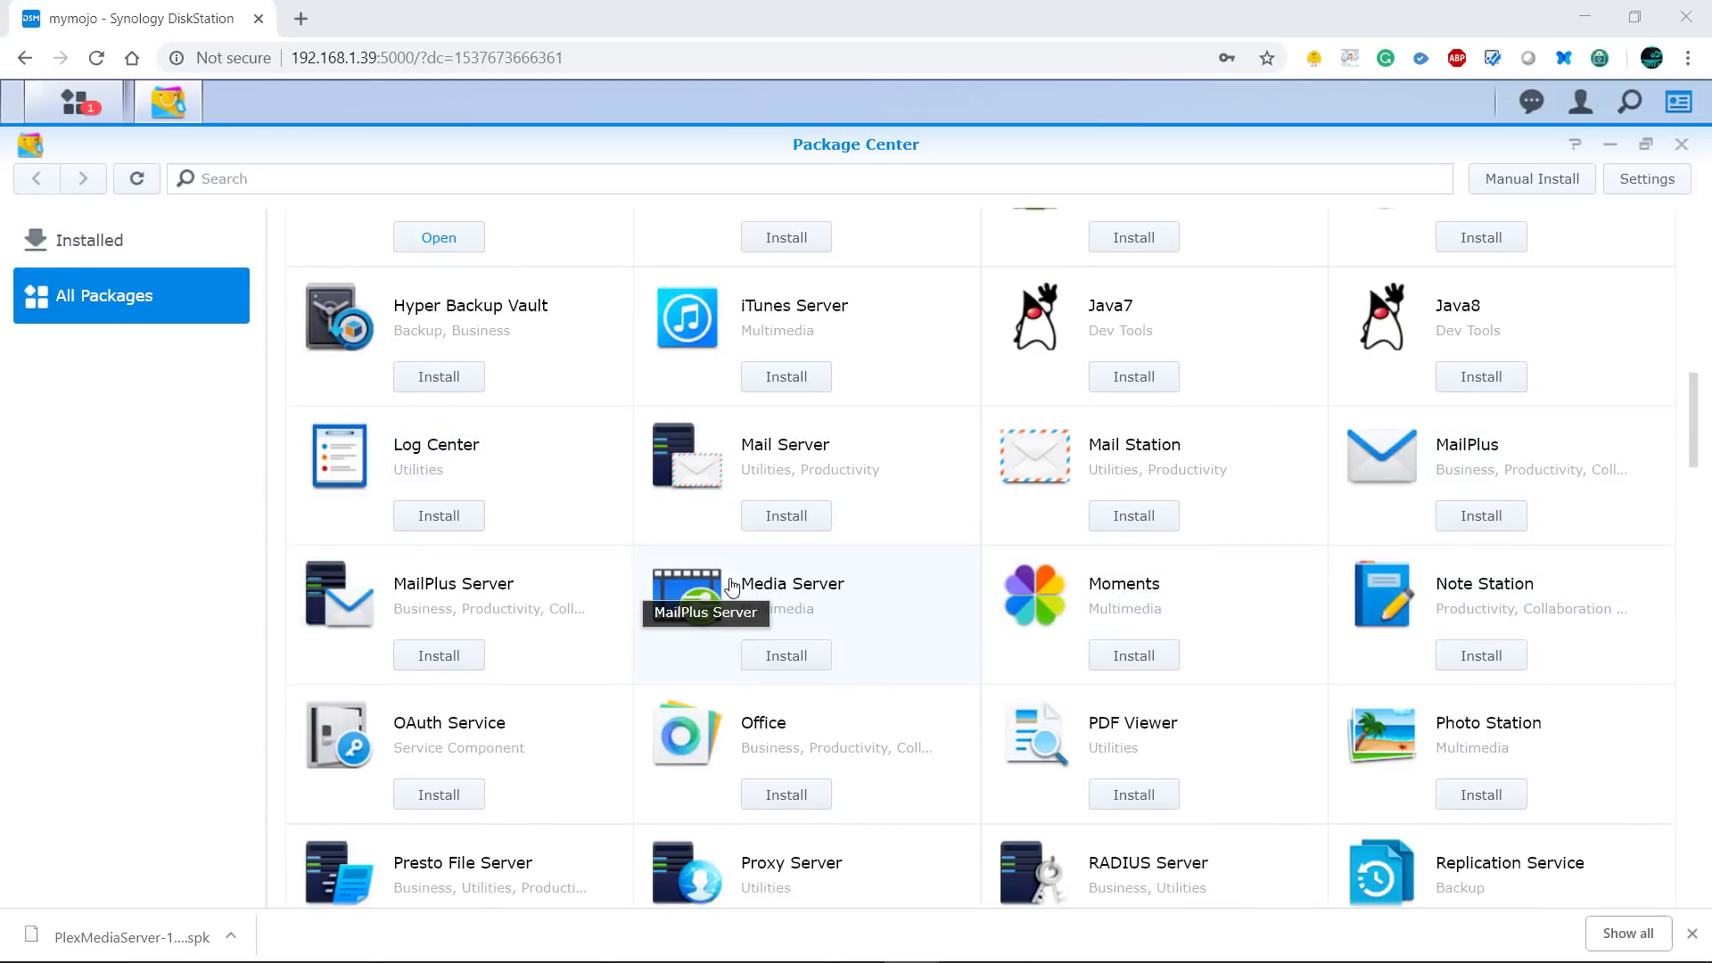
scroll(638, 604, "down", 10)
scroll(1136, 623, "down", 8)
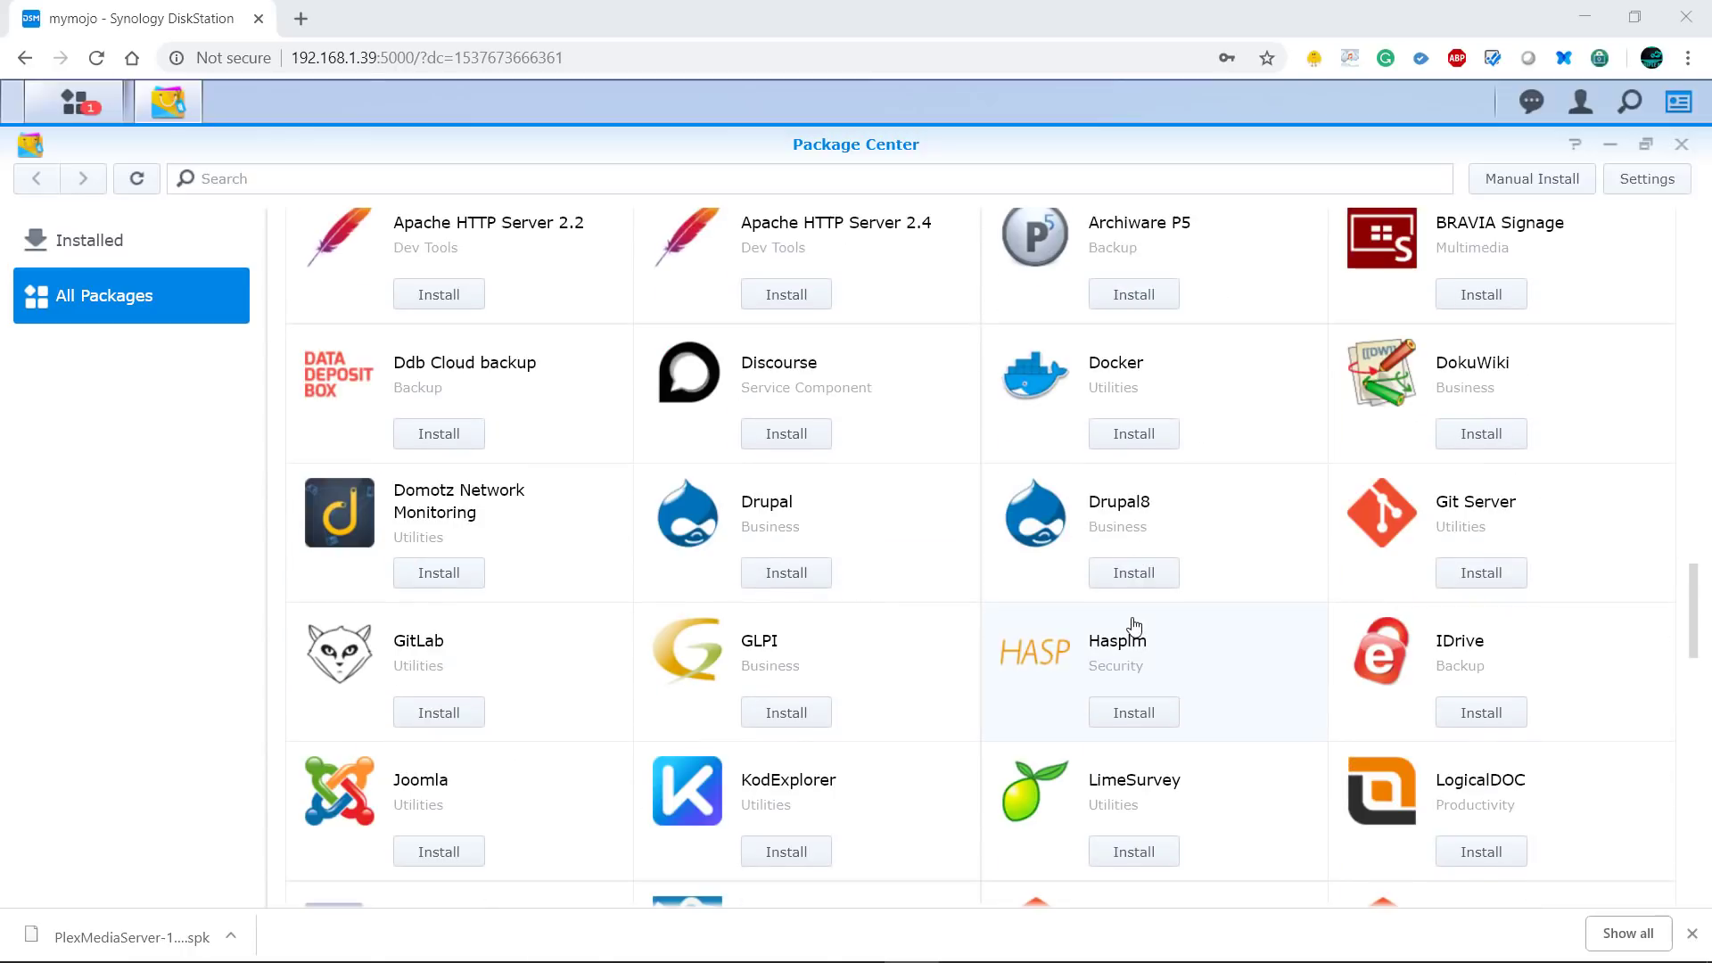
scroll(1134, 627, "down", 4)
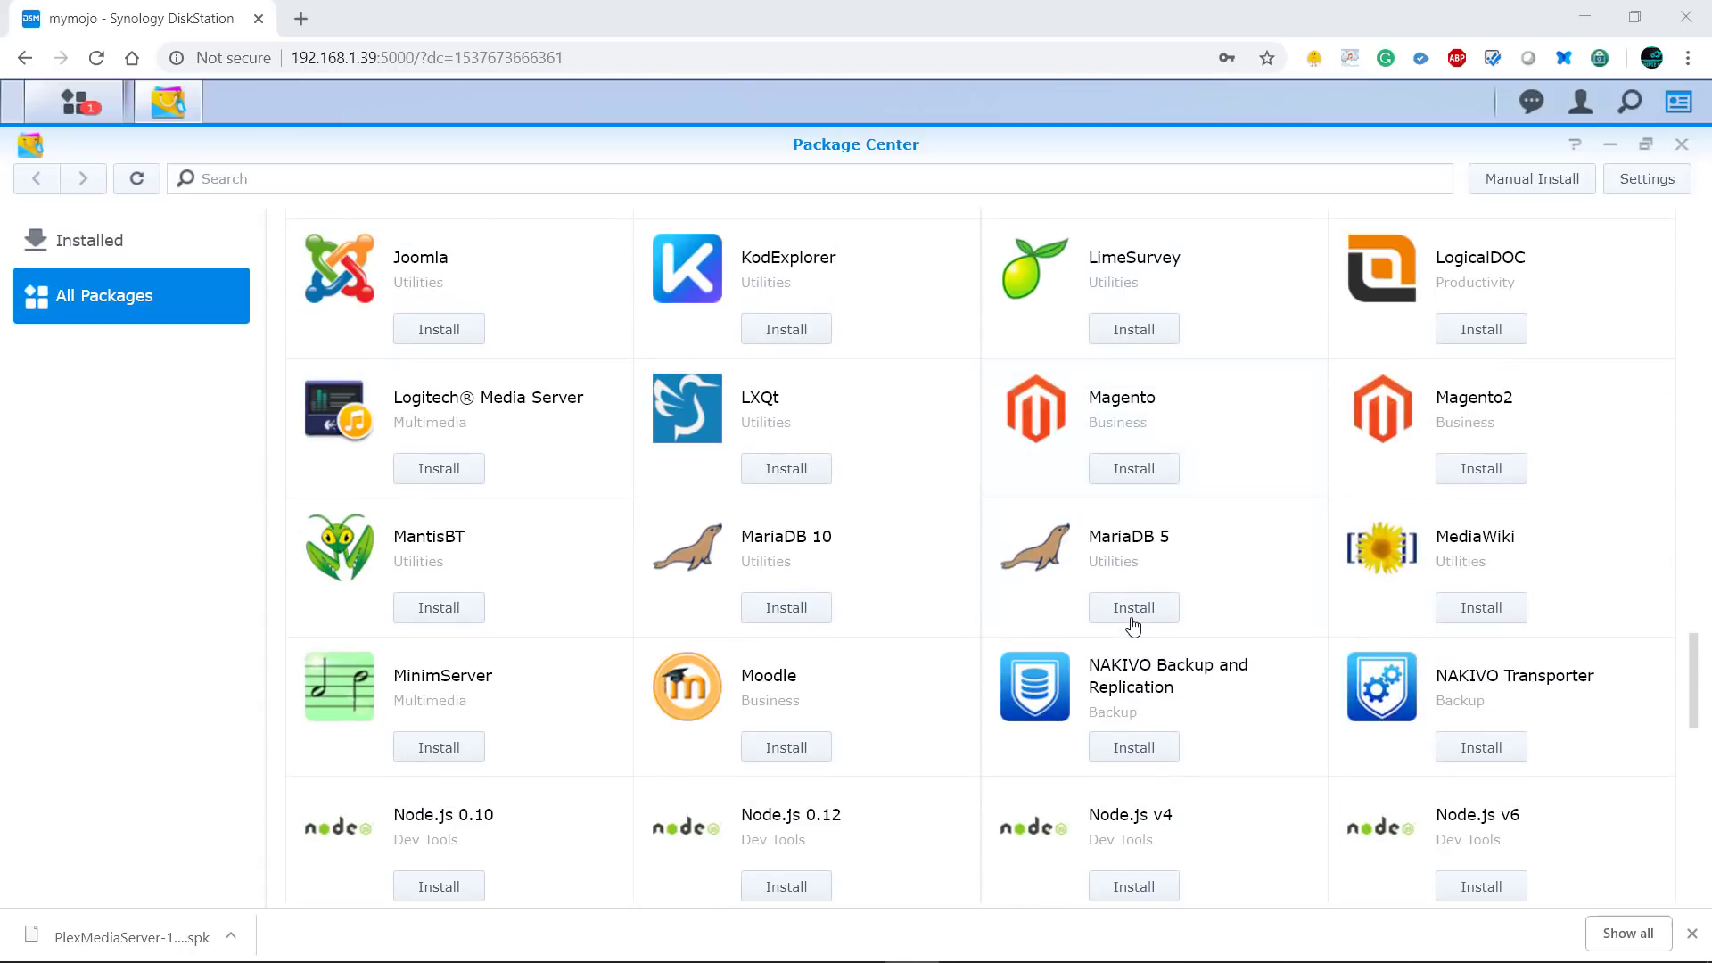
scroll(1129, 623, "down", 2)
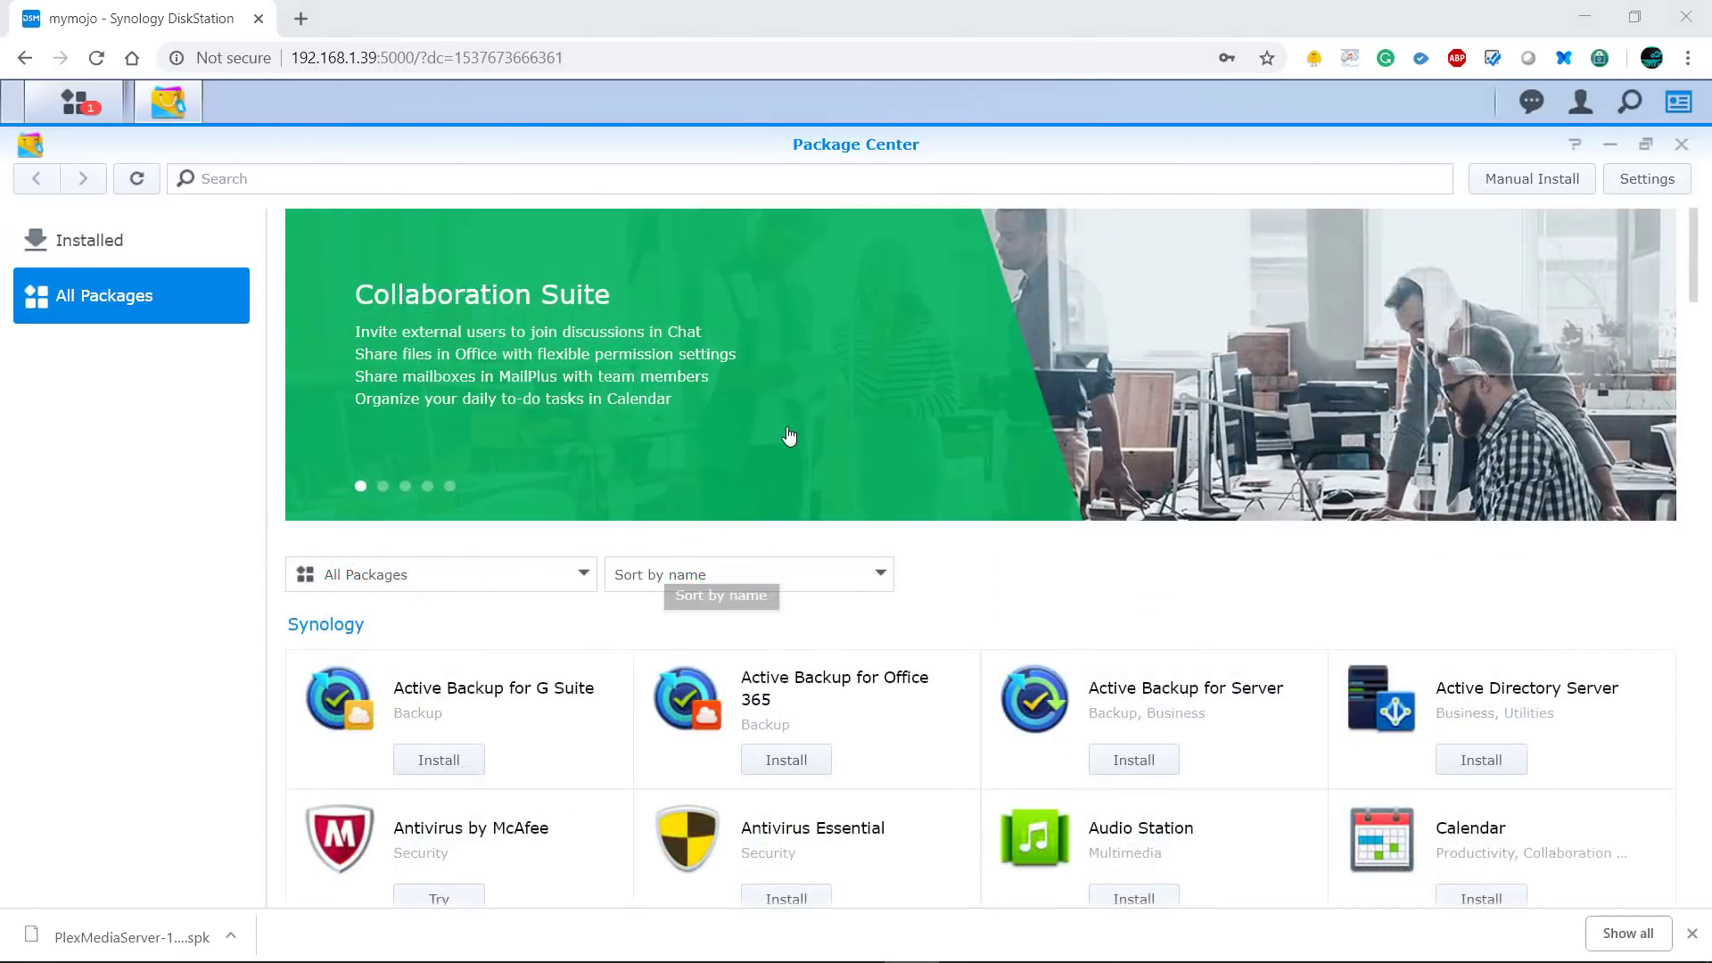
scroll(814, 428, "down", 2)
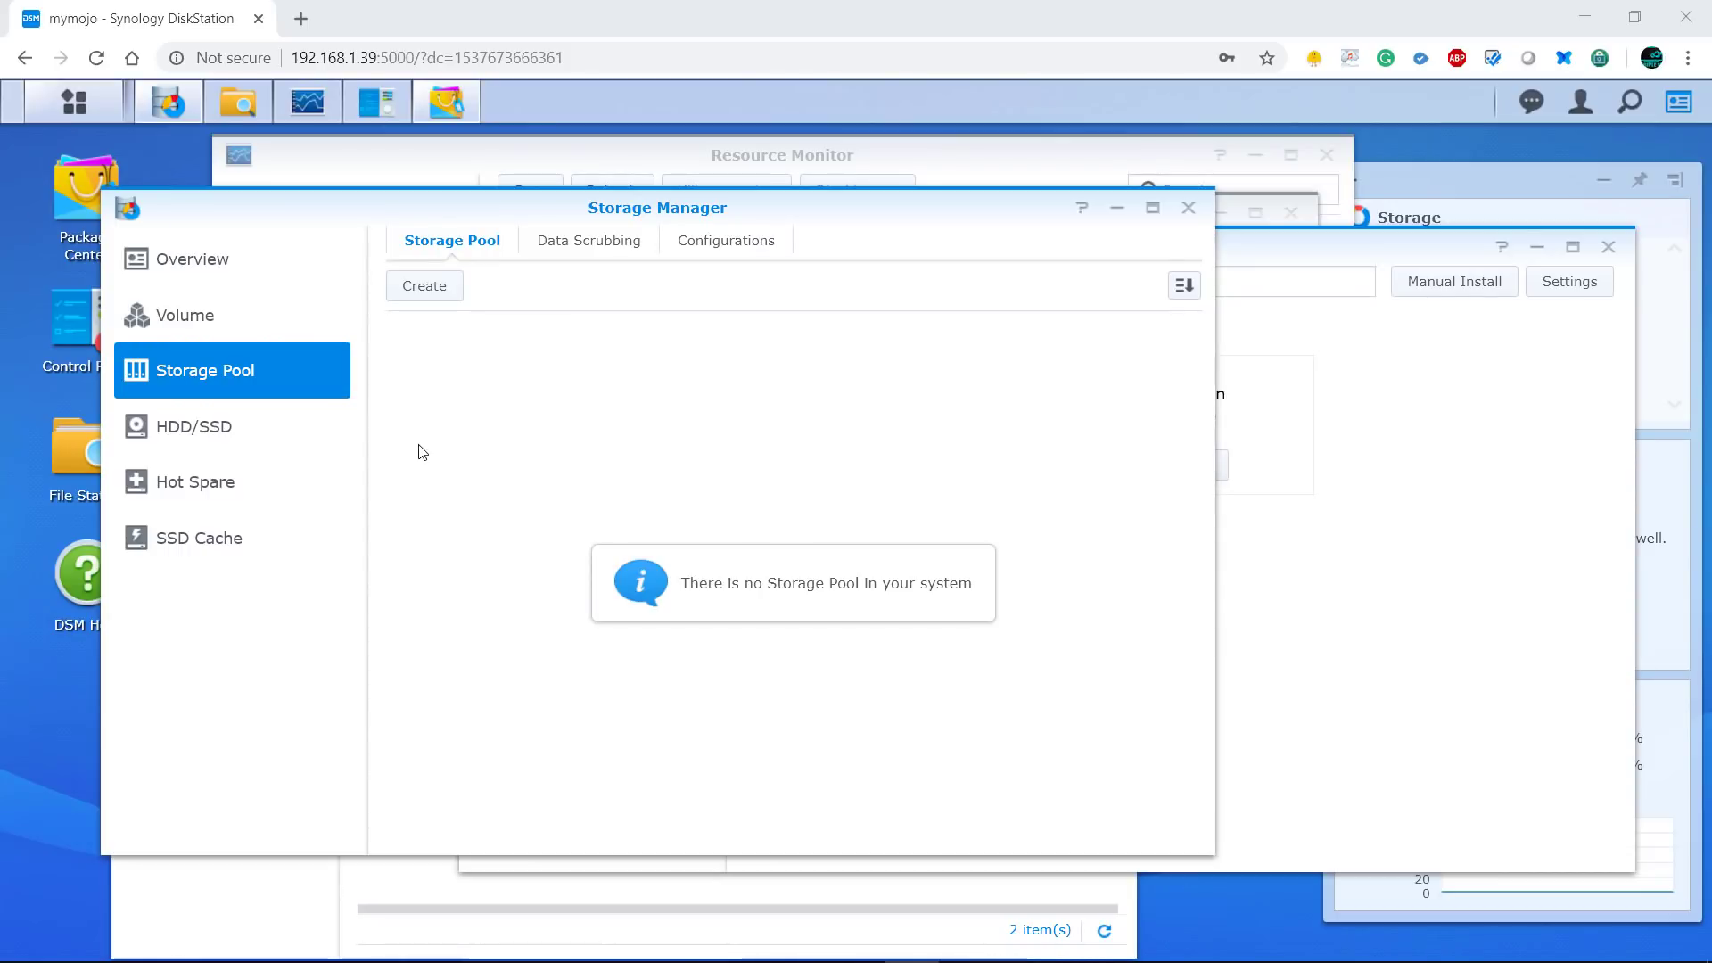
- Start a new storage pool, back out of the RAID 5 properties, and choose Higher flexibility for SHR
left_click(423, 295)
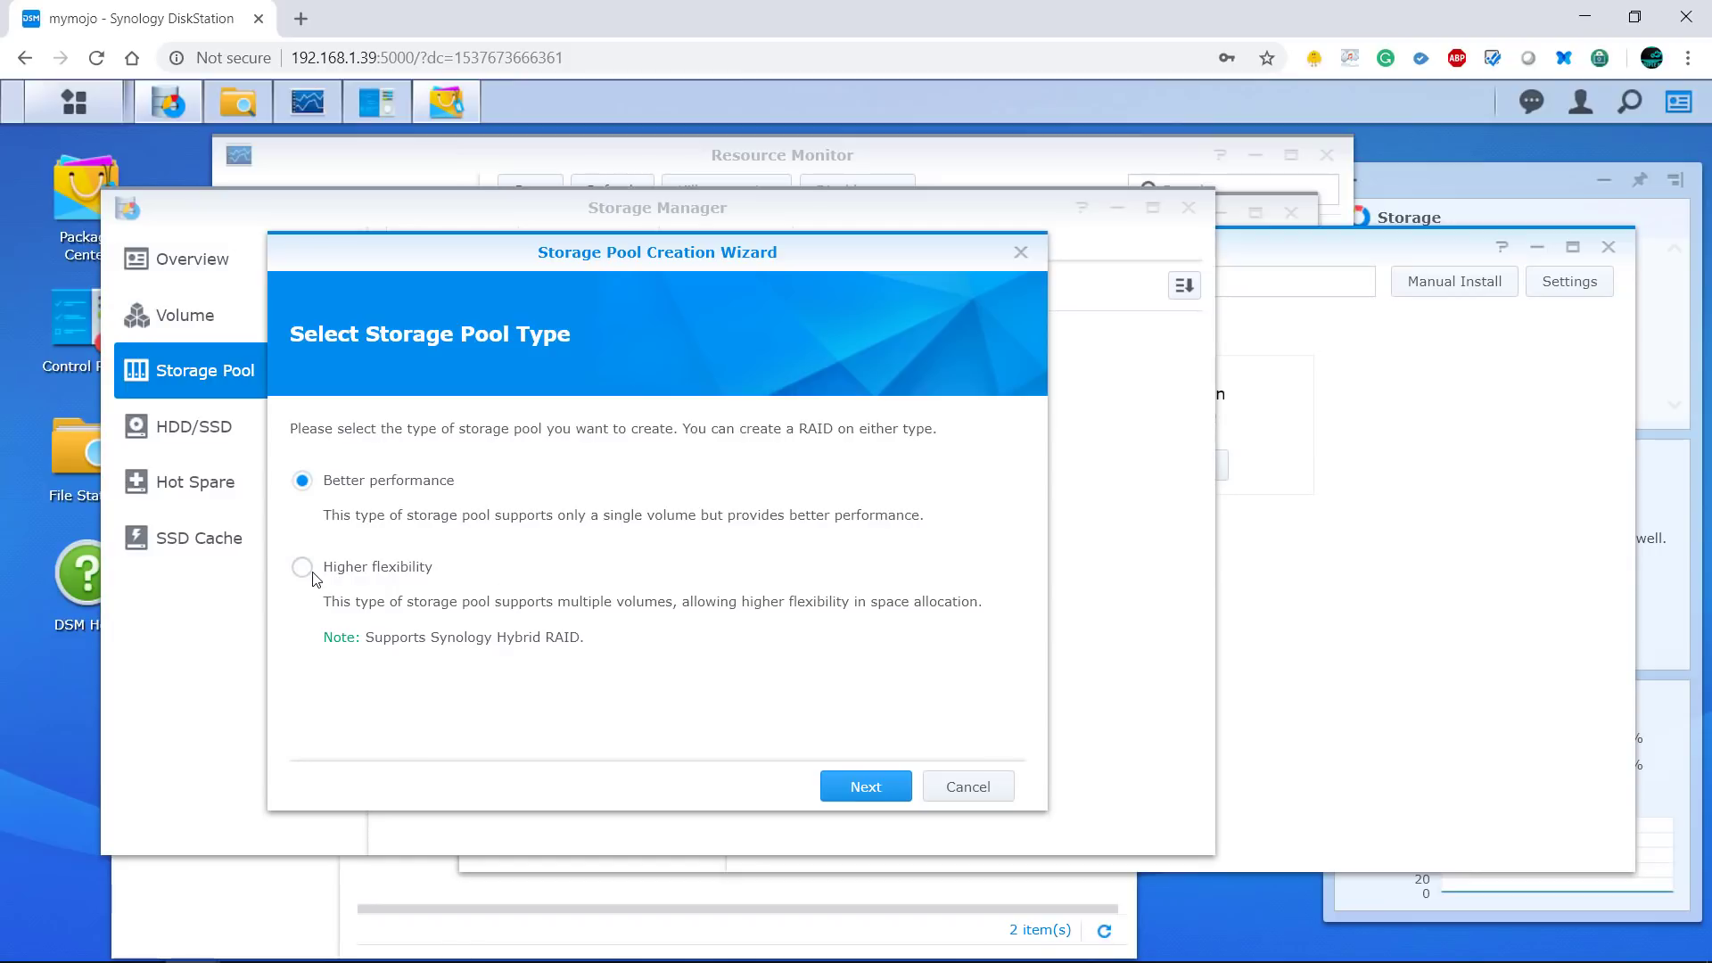
left_click(867, 787)
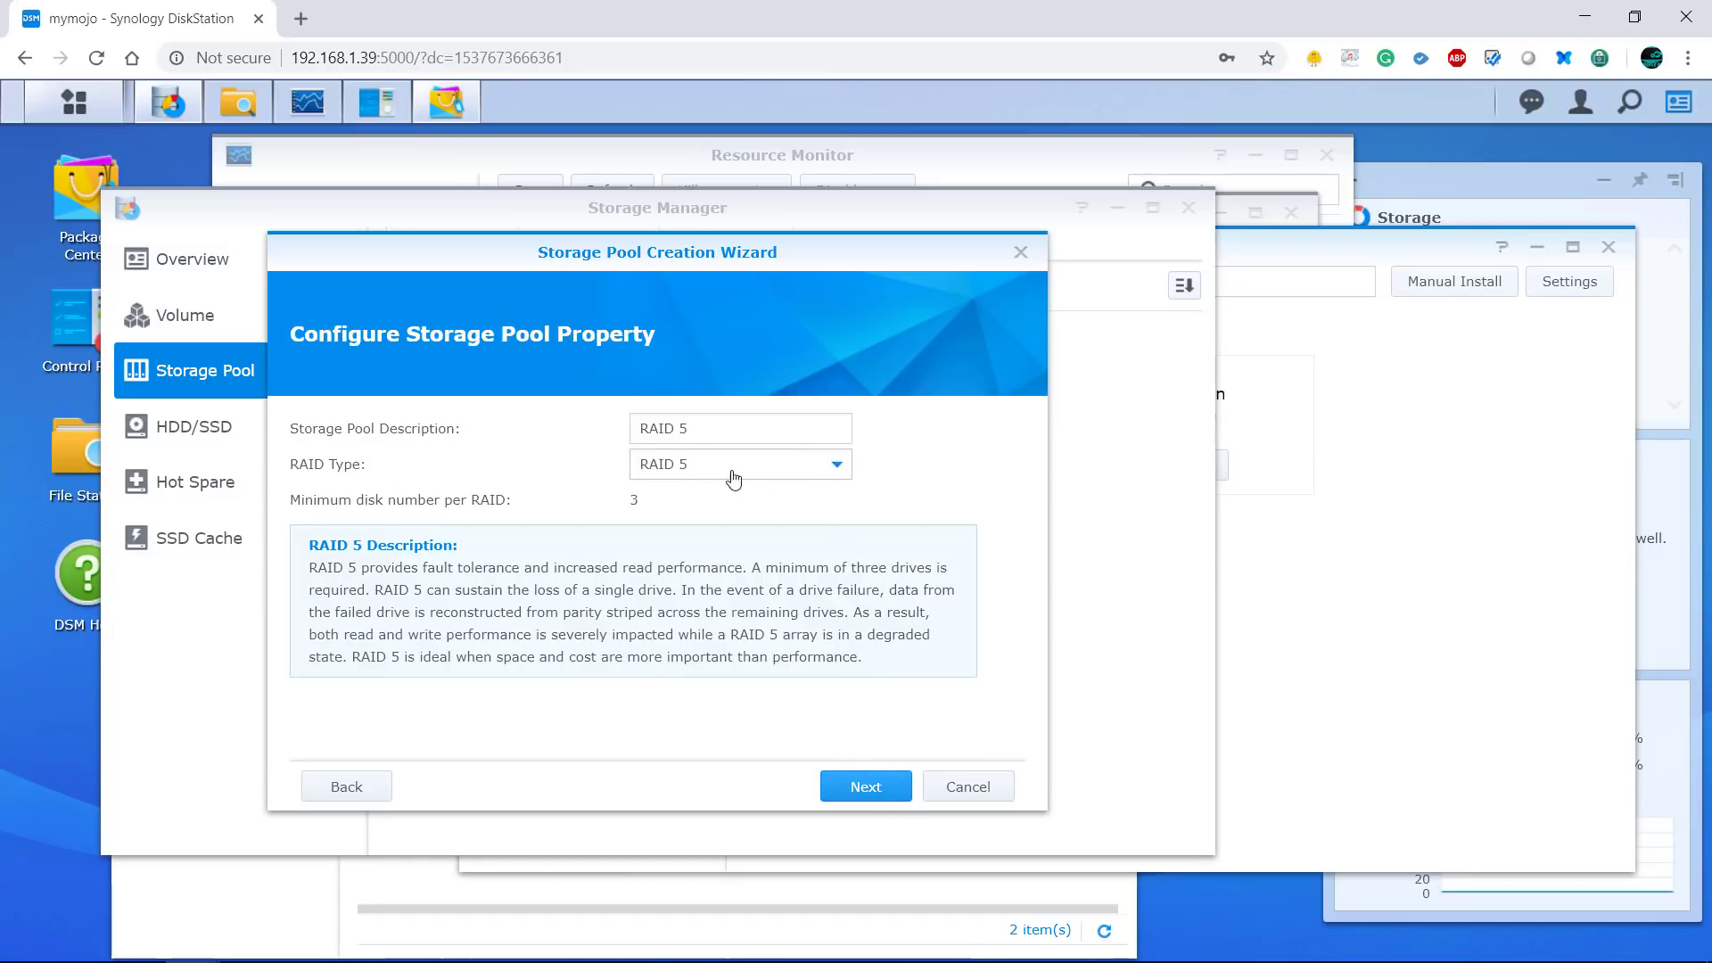
left_click(836, 466)
left_click(741, 532)
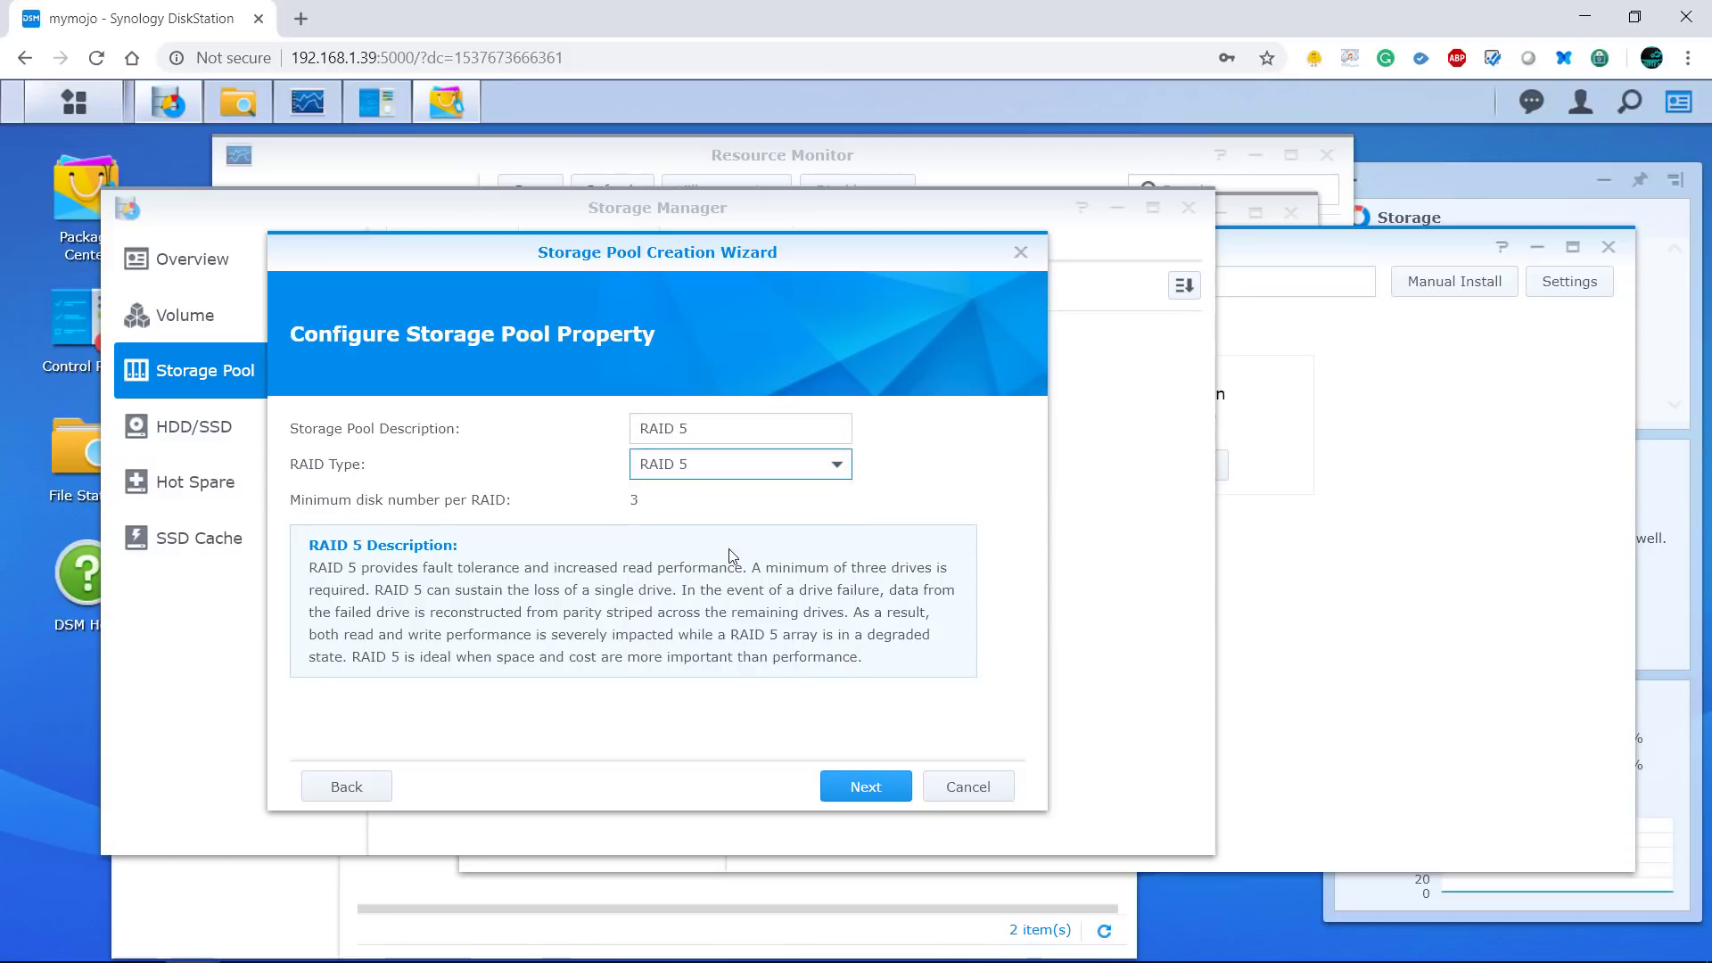
left_click(366, 784)
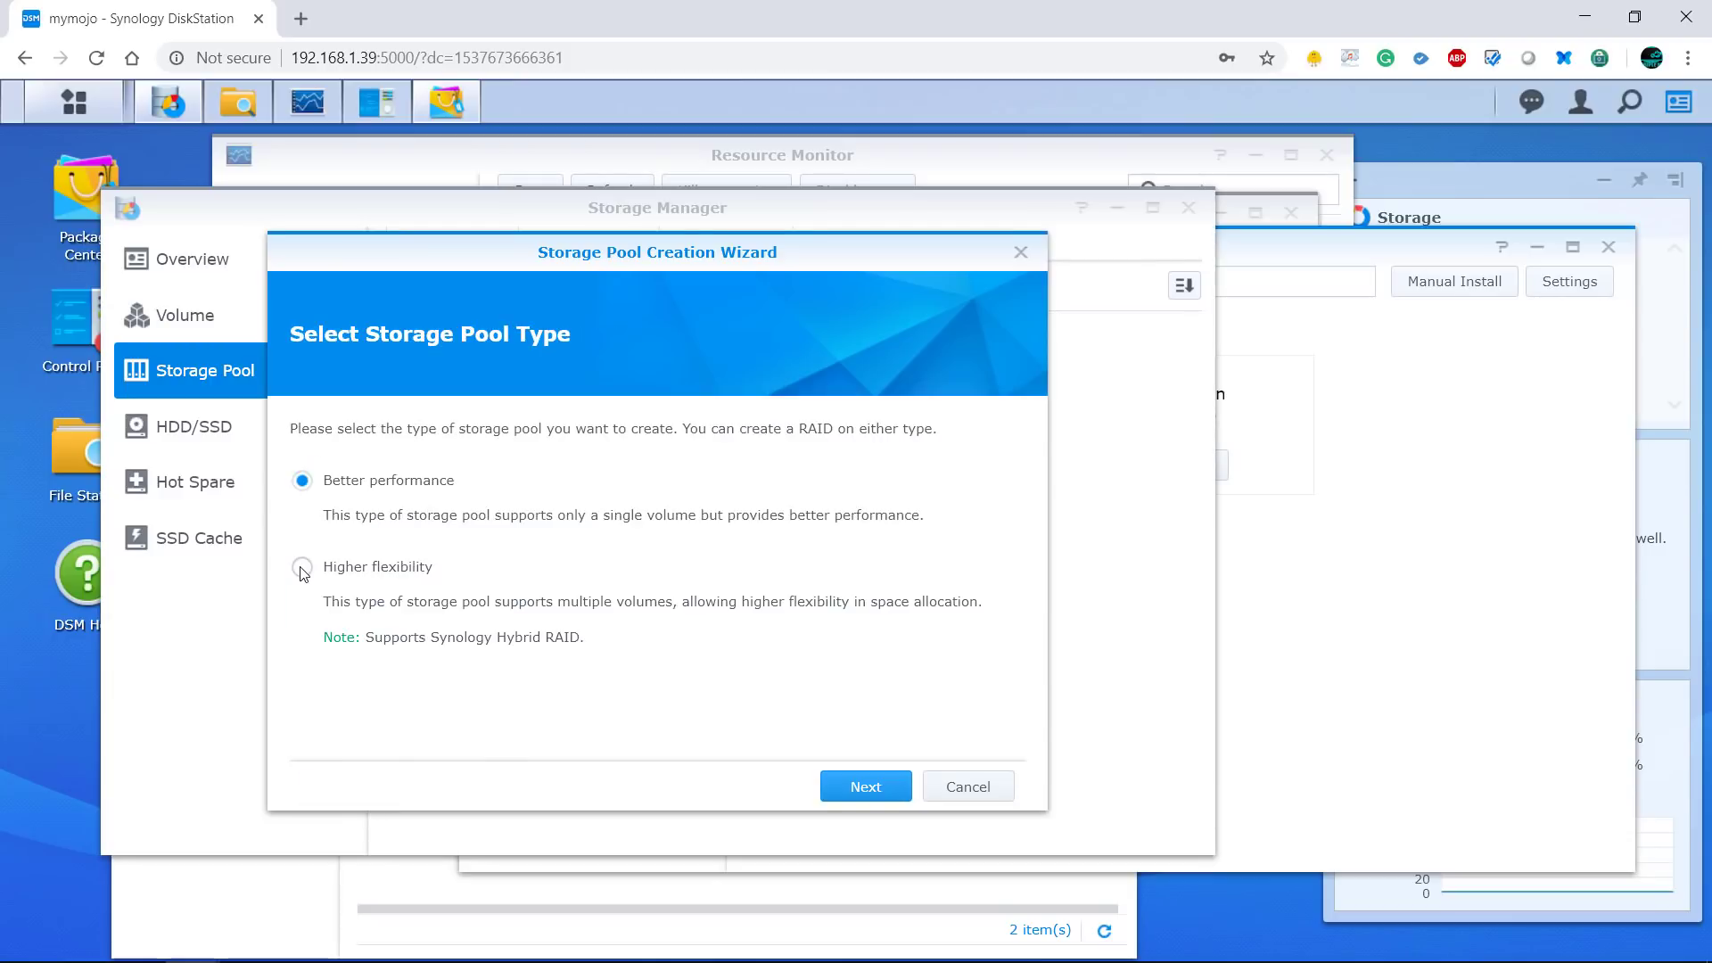
left_click(302, 567)
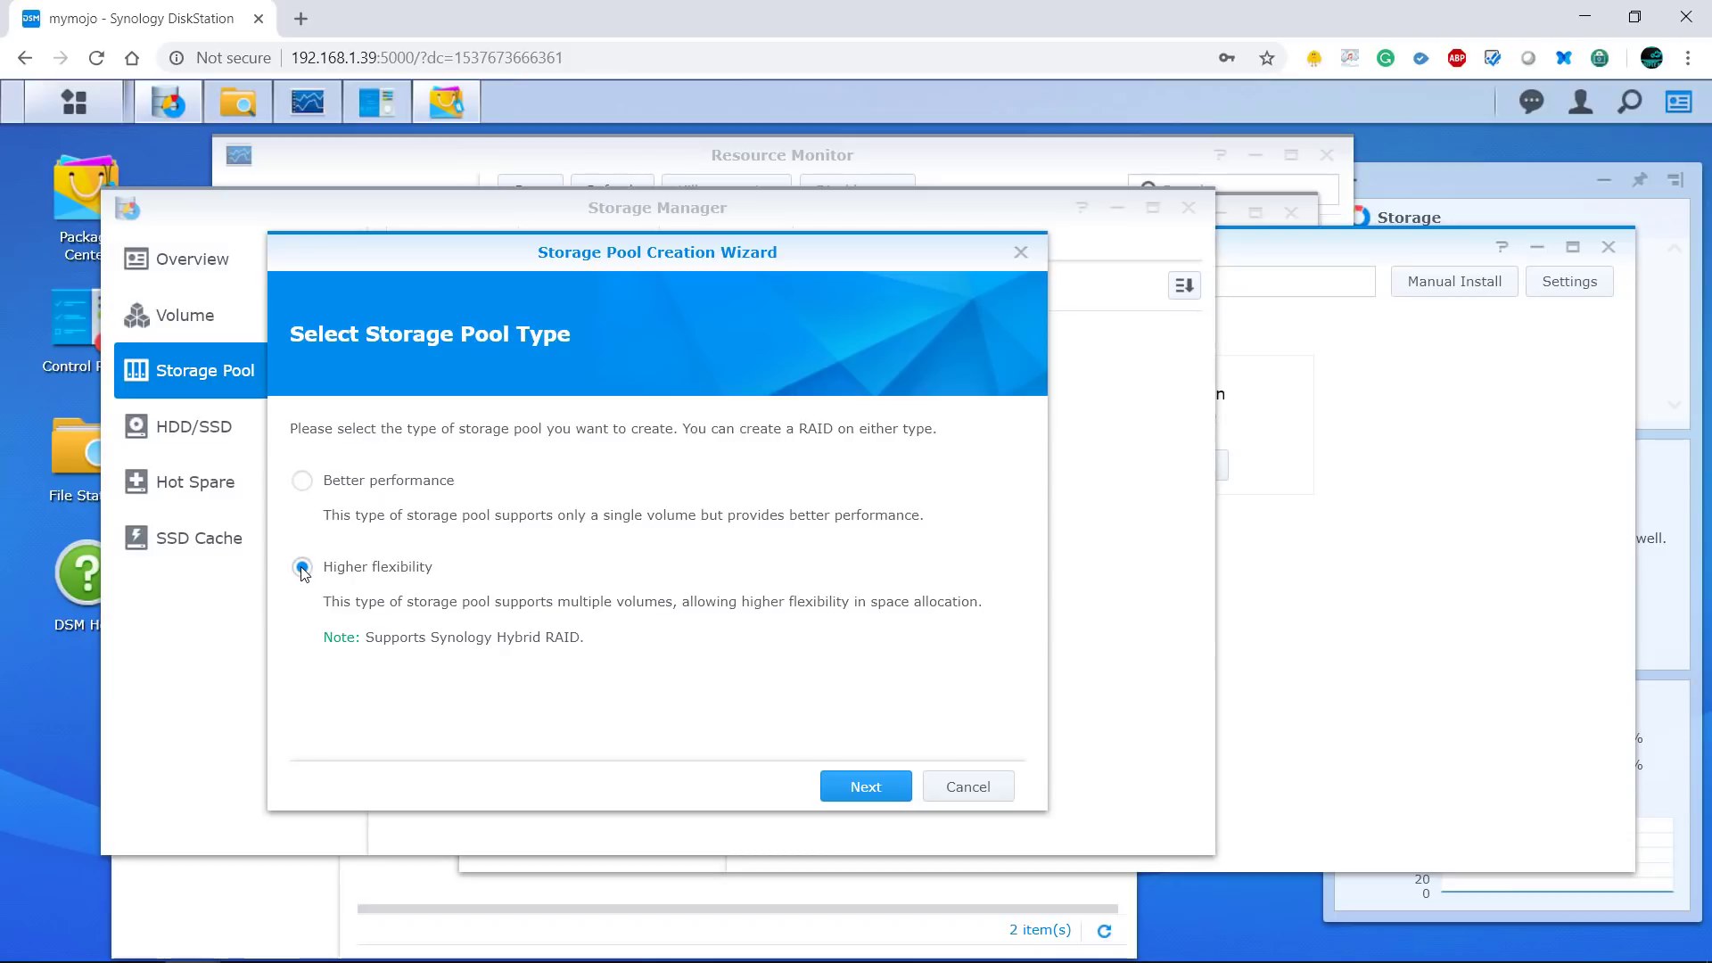
left_click(852, 798)
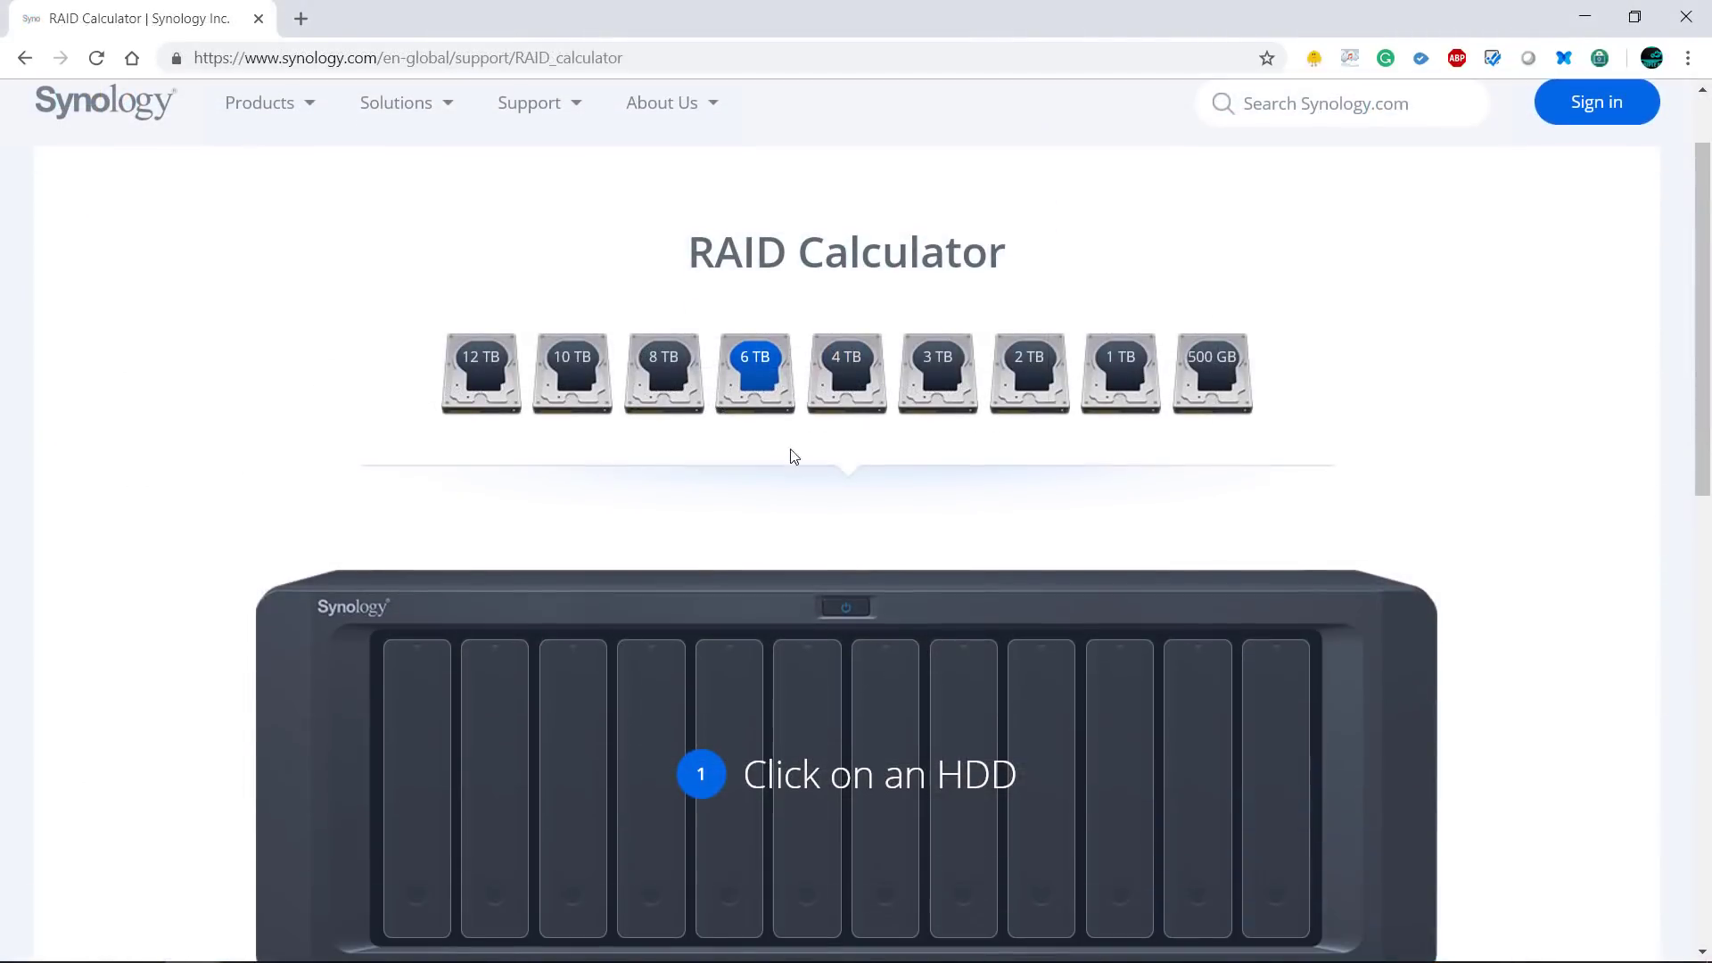
- Add four 4 TB drives to the RAID Calculator
scroll(687, 479, "down", 1)
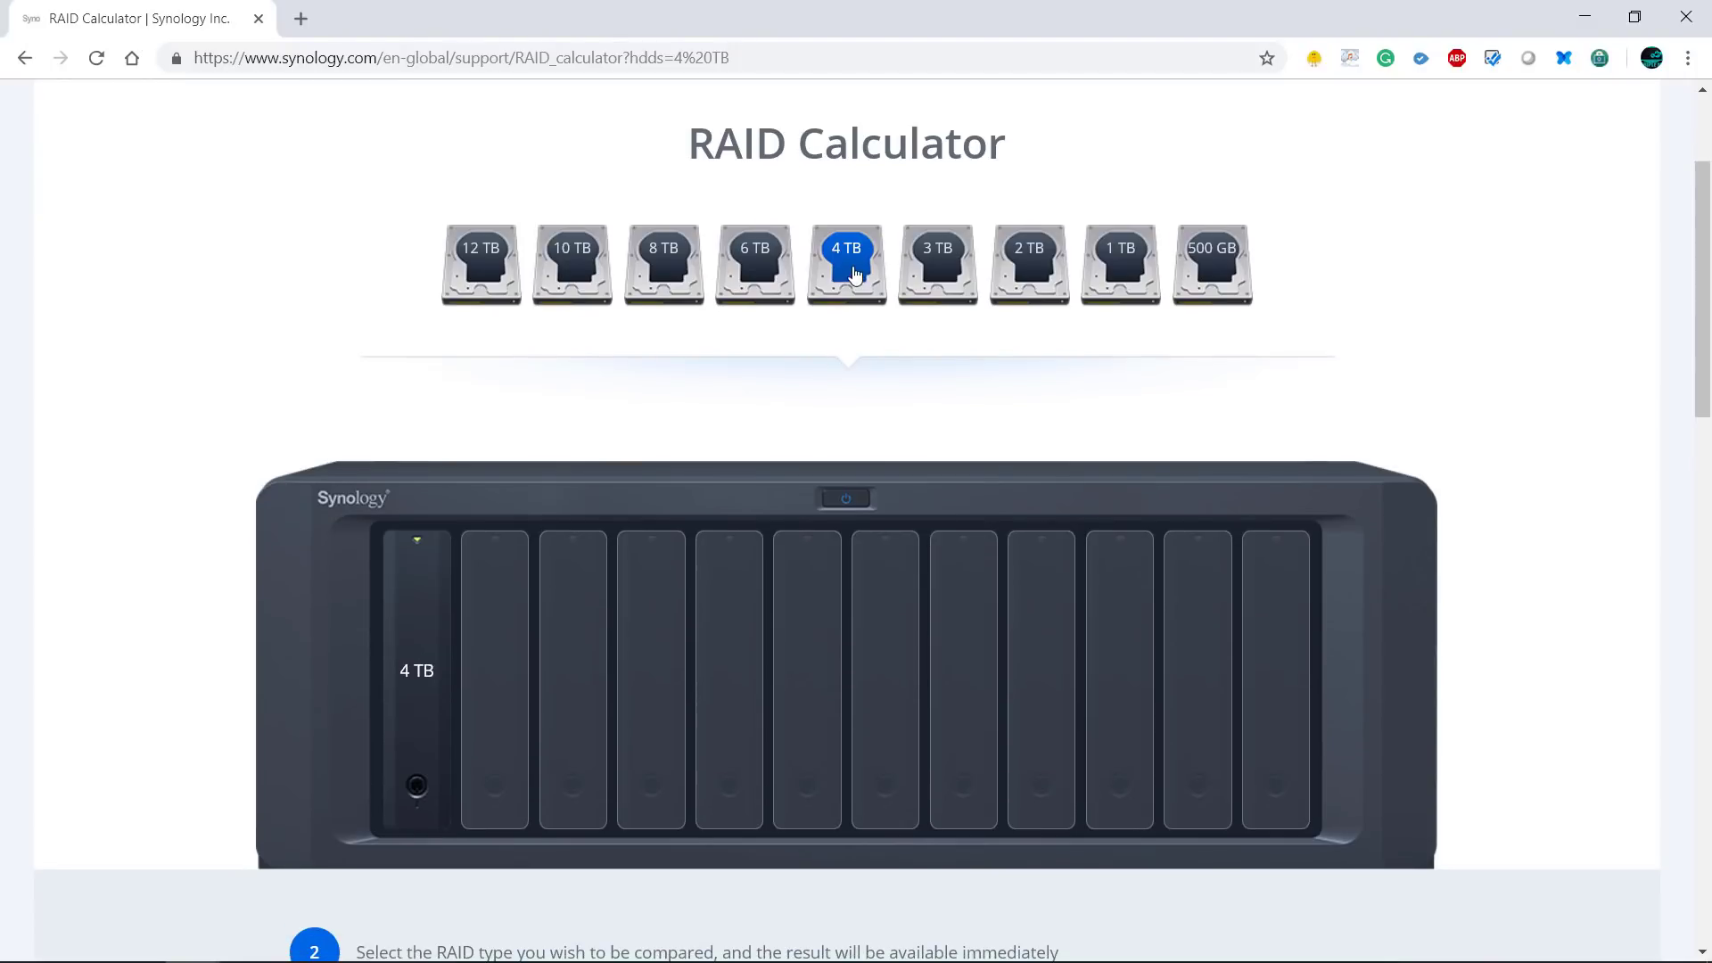
left_click(854, 273)
scroll(853, 259, "down", 1)
left_click(855, 162)
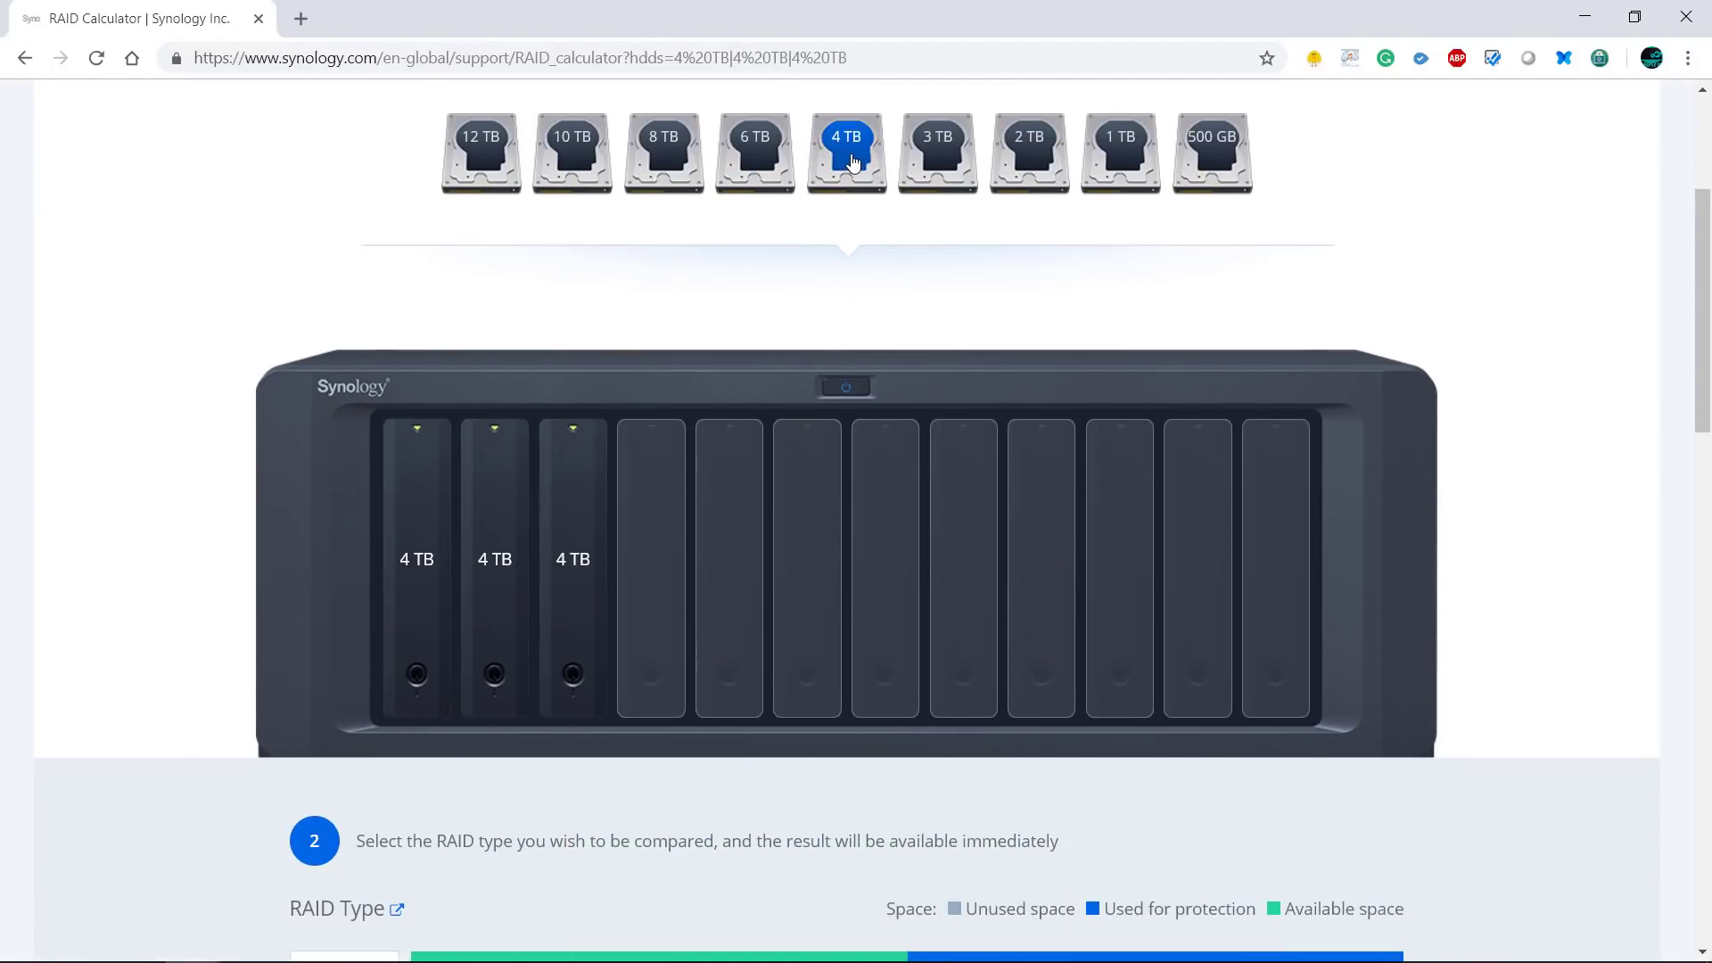
left_click(854, 163)
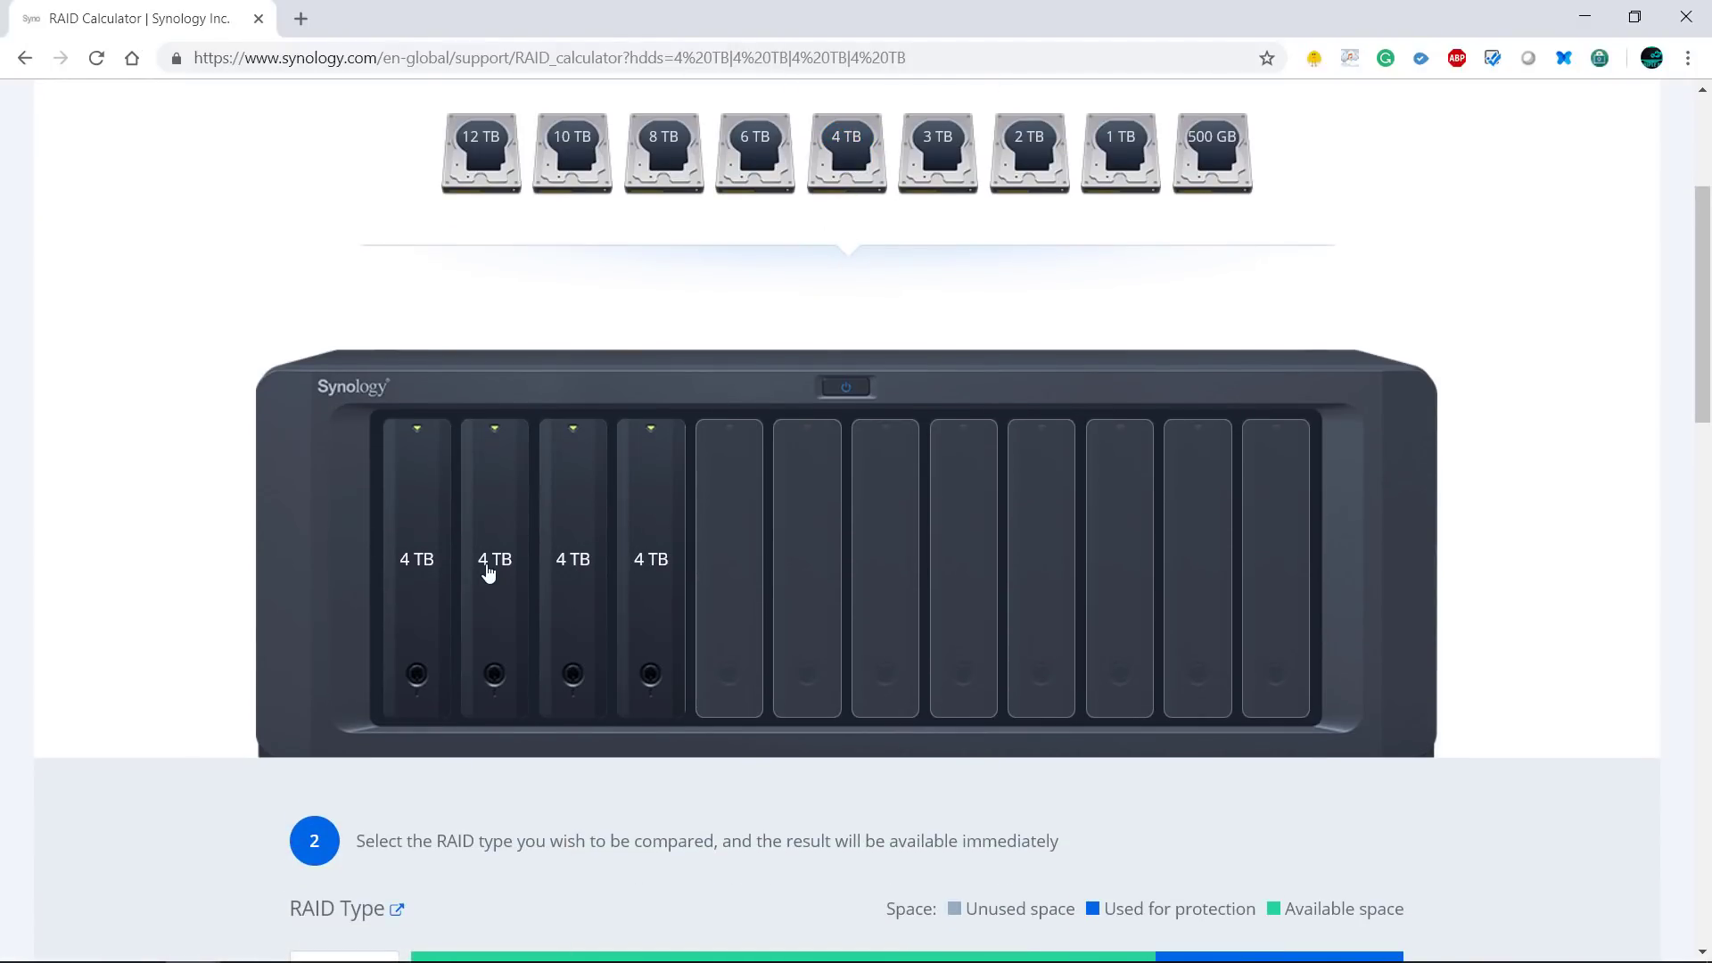
scroll(504, 565, "down", 3)
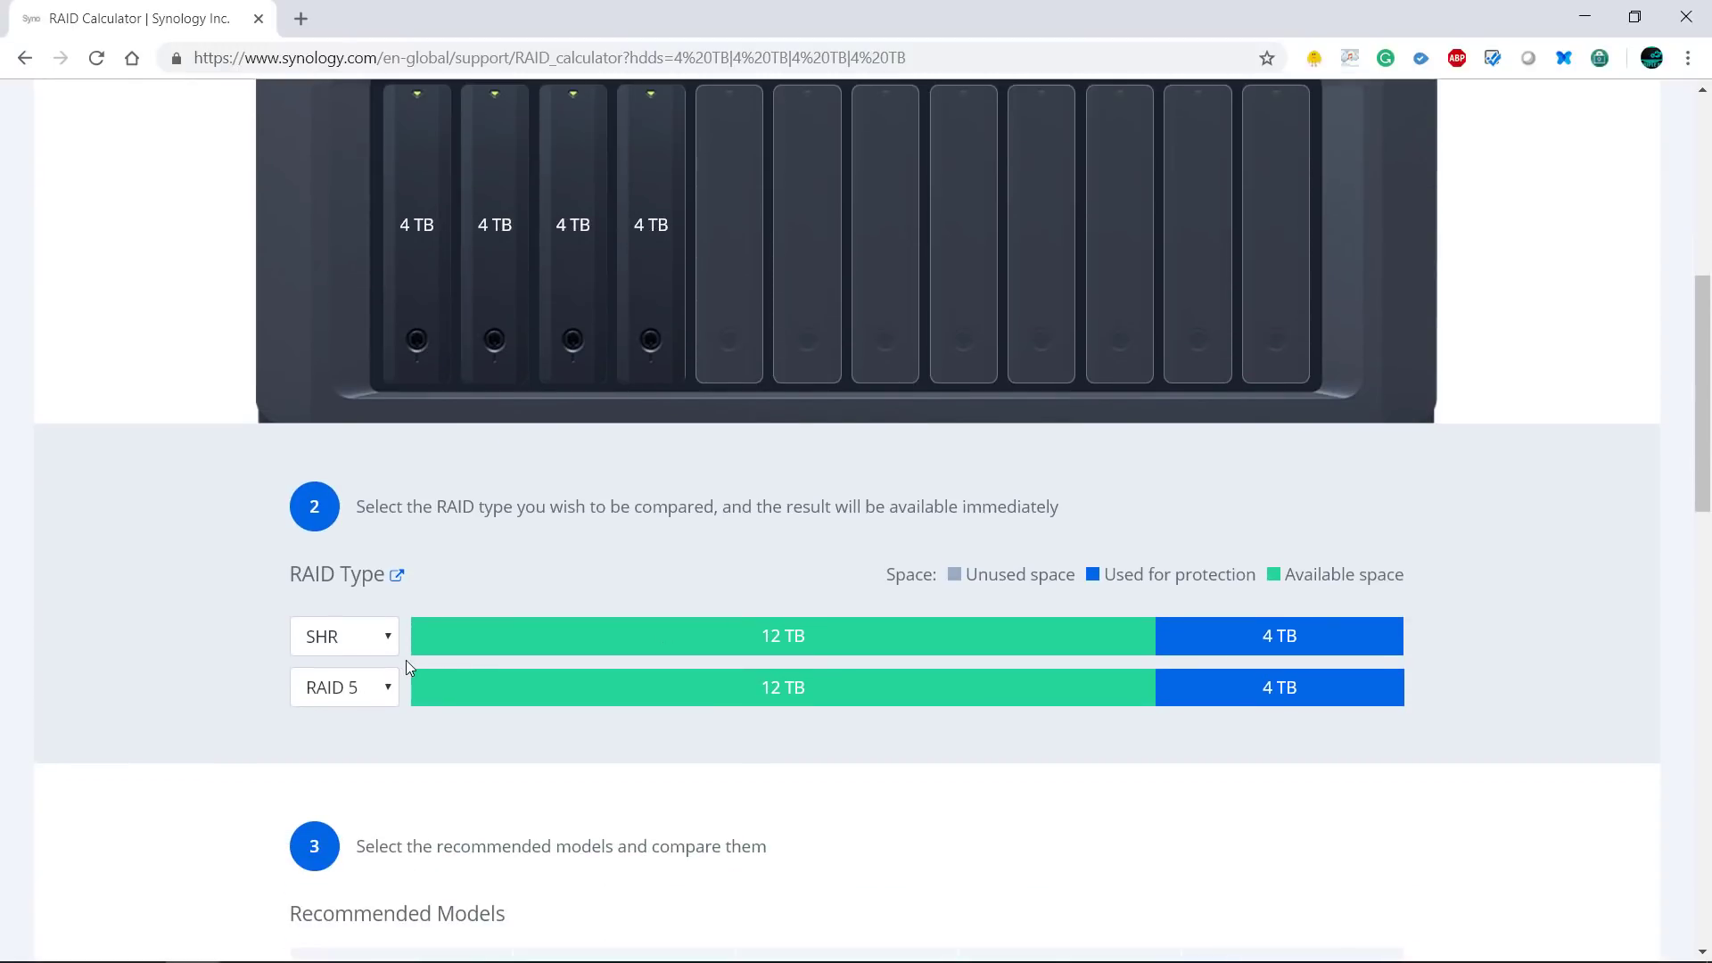
- Compare SHR-2, RAID 1 and RAID 5 in the first row, ending on SHR at 12 TB
left_click(379, 635)
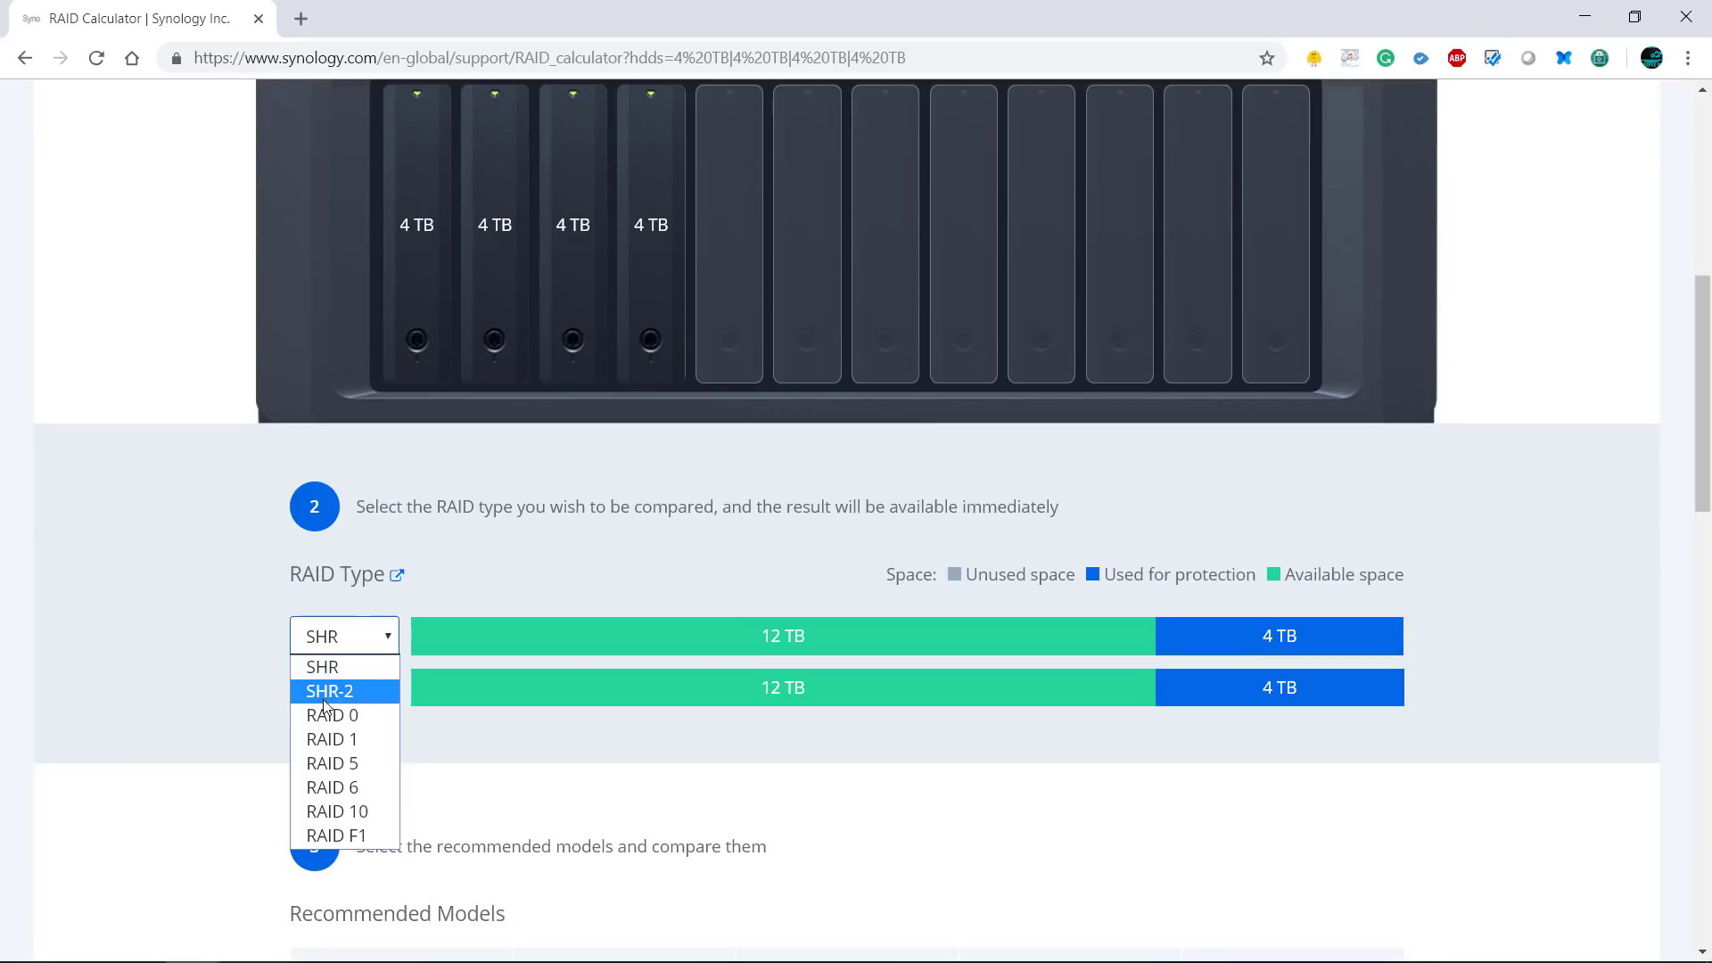
left_click(336, 671)
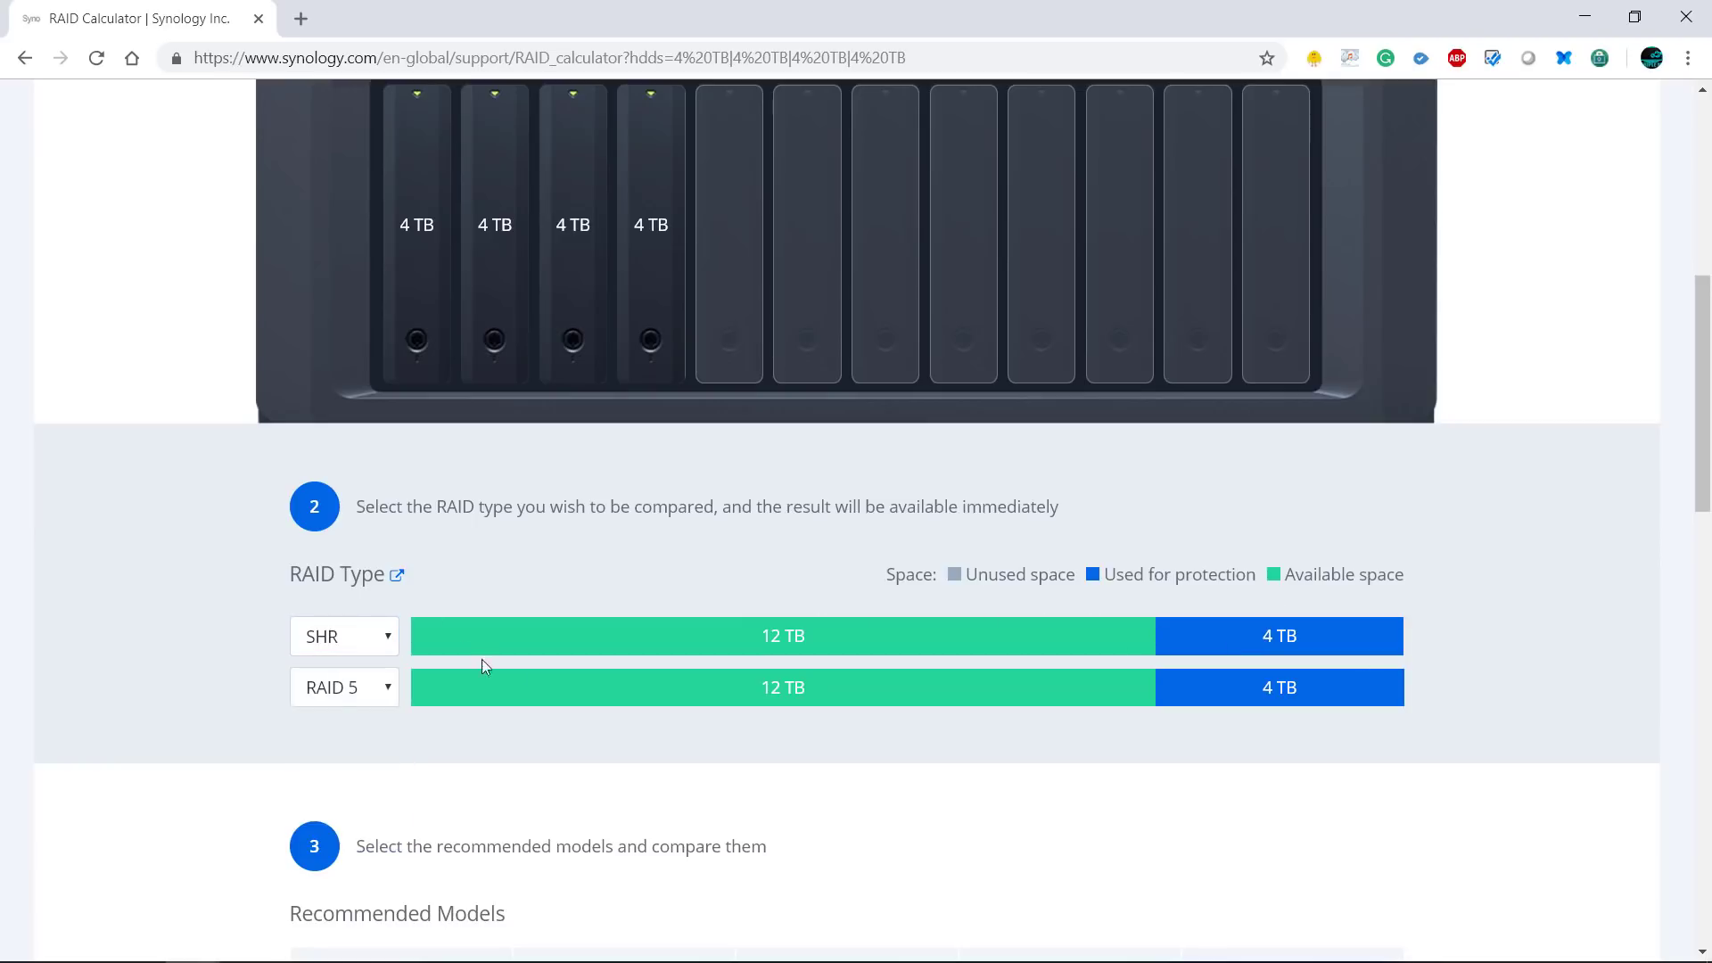
left_click(337, 636)
left_click(346, 692)
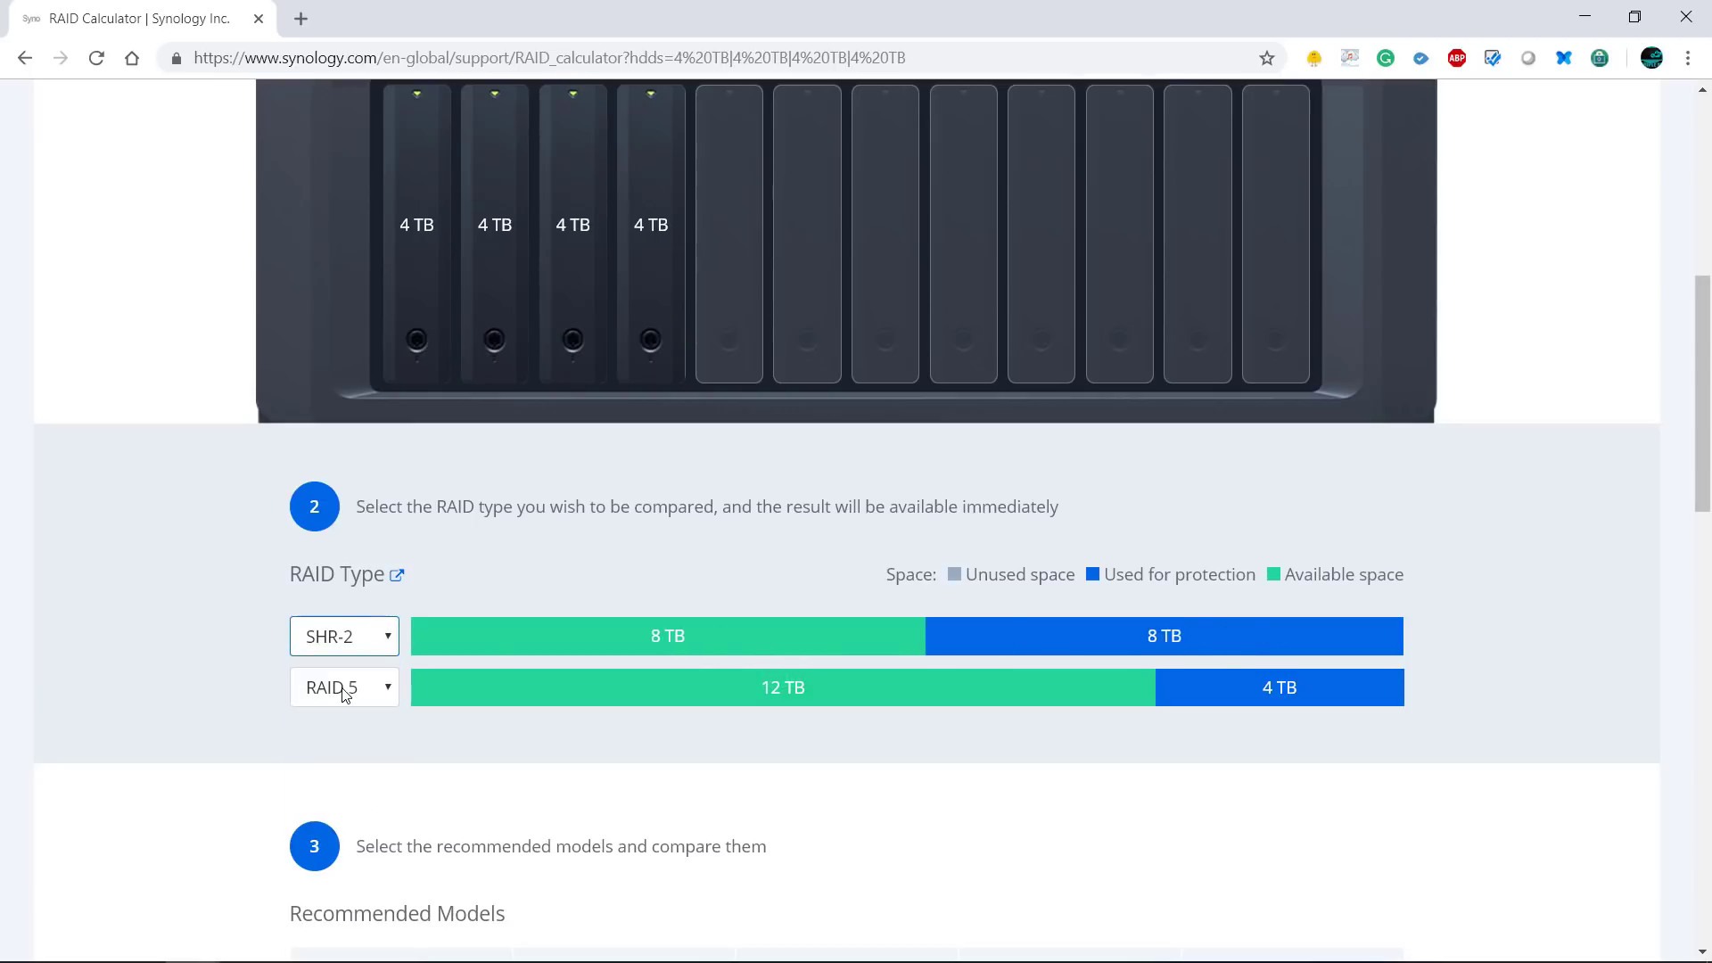
left_click(360, 638)
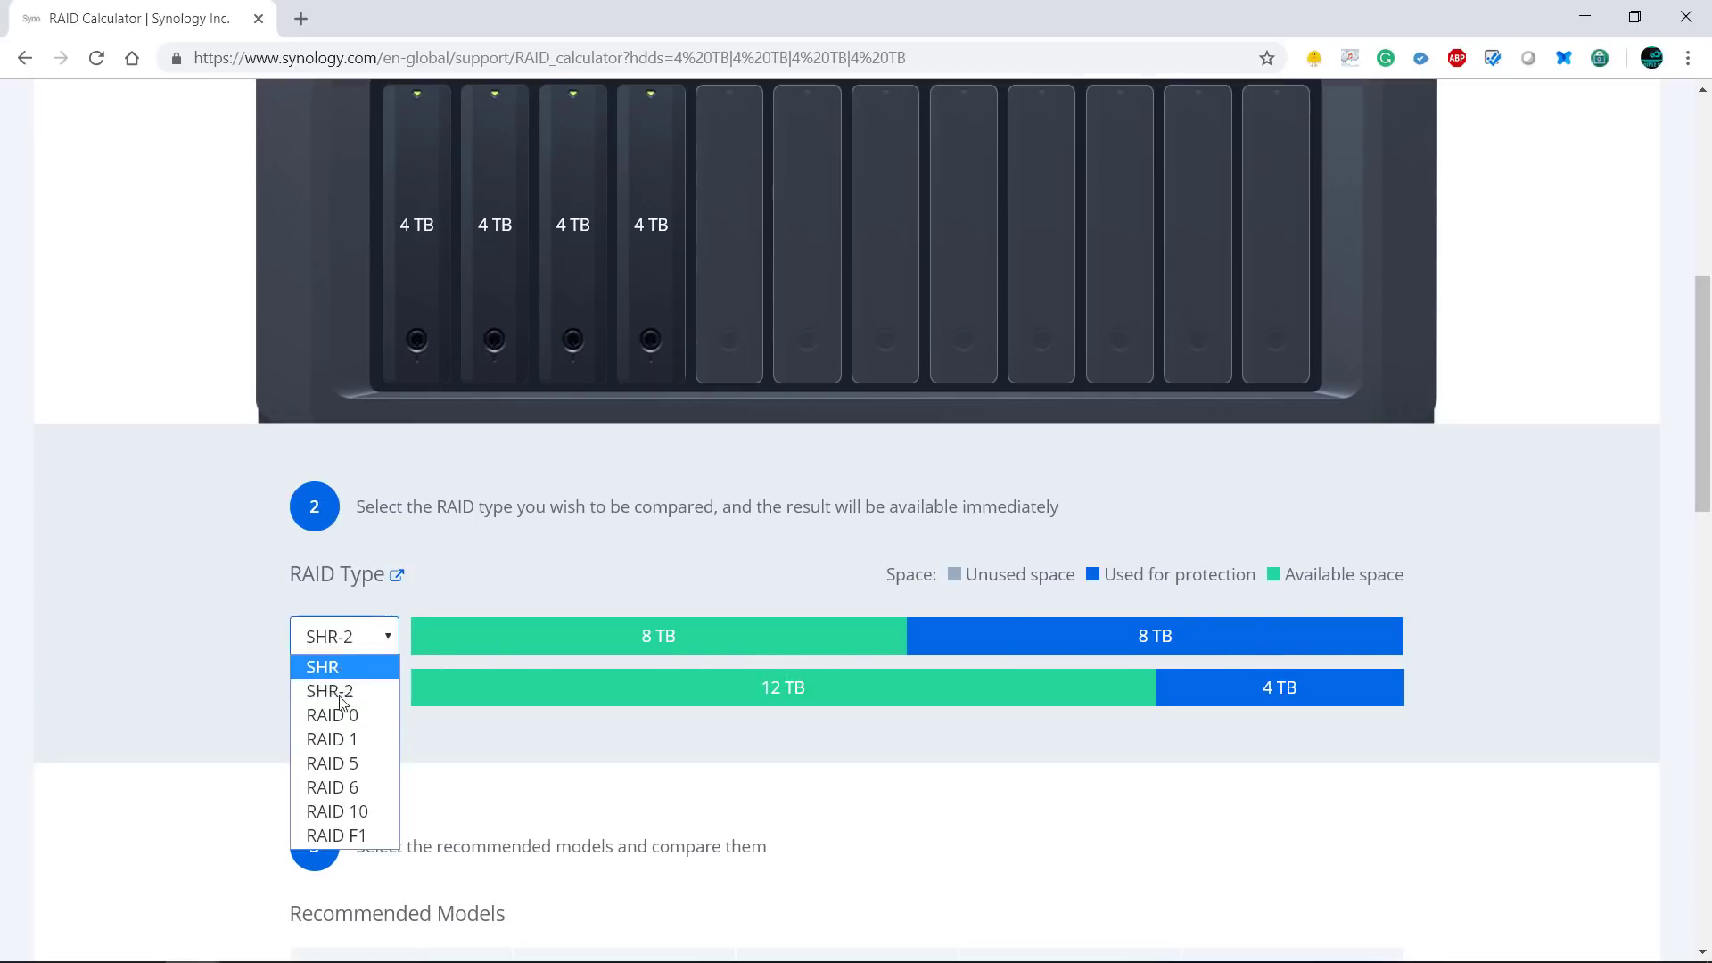
left_click(334, 740)
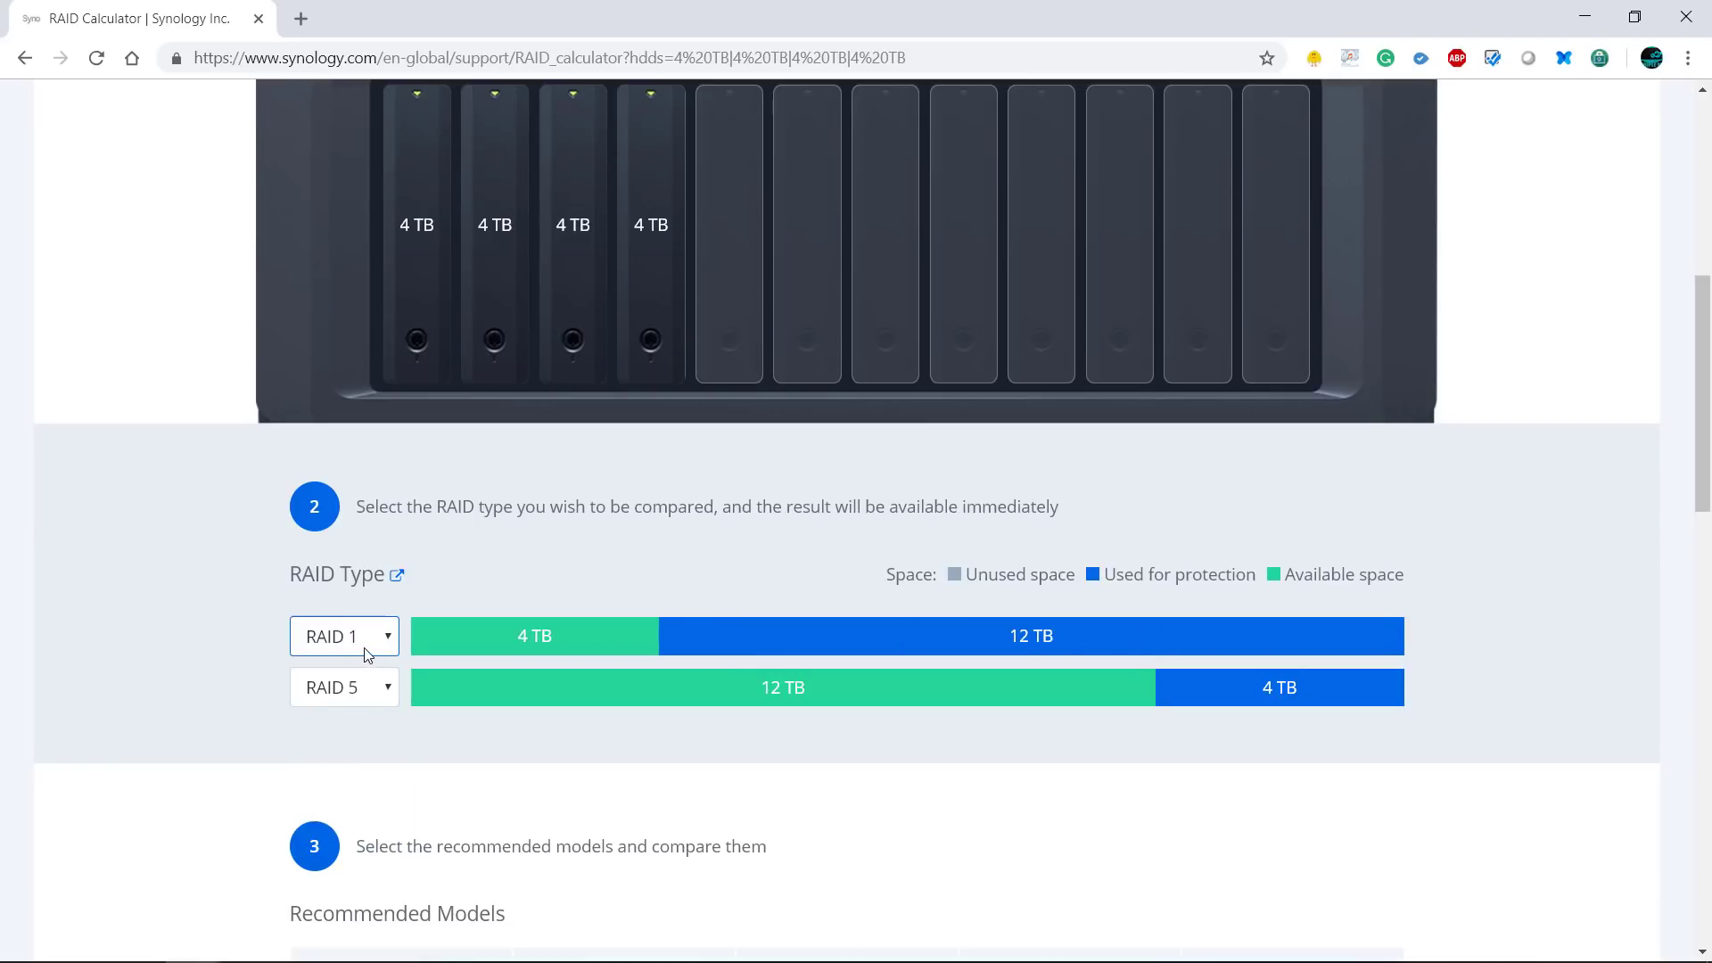
left_click(362, 645)
left_click(336, 767)
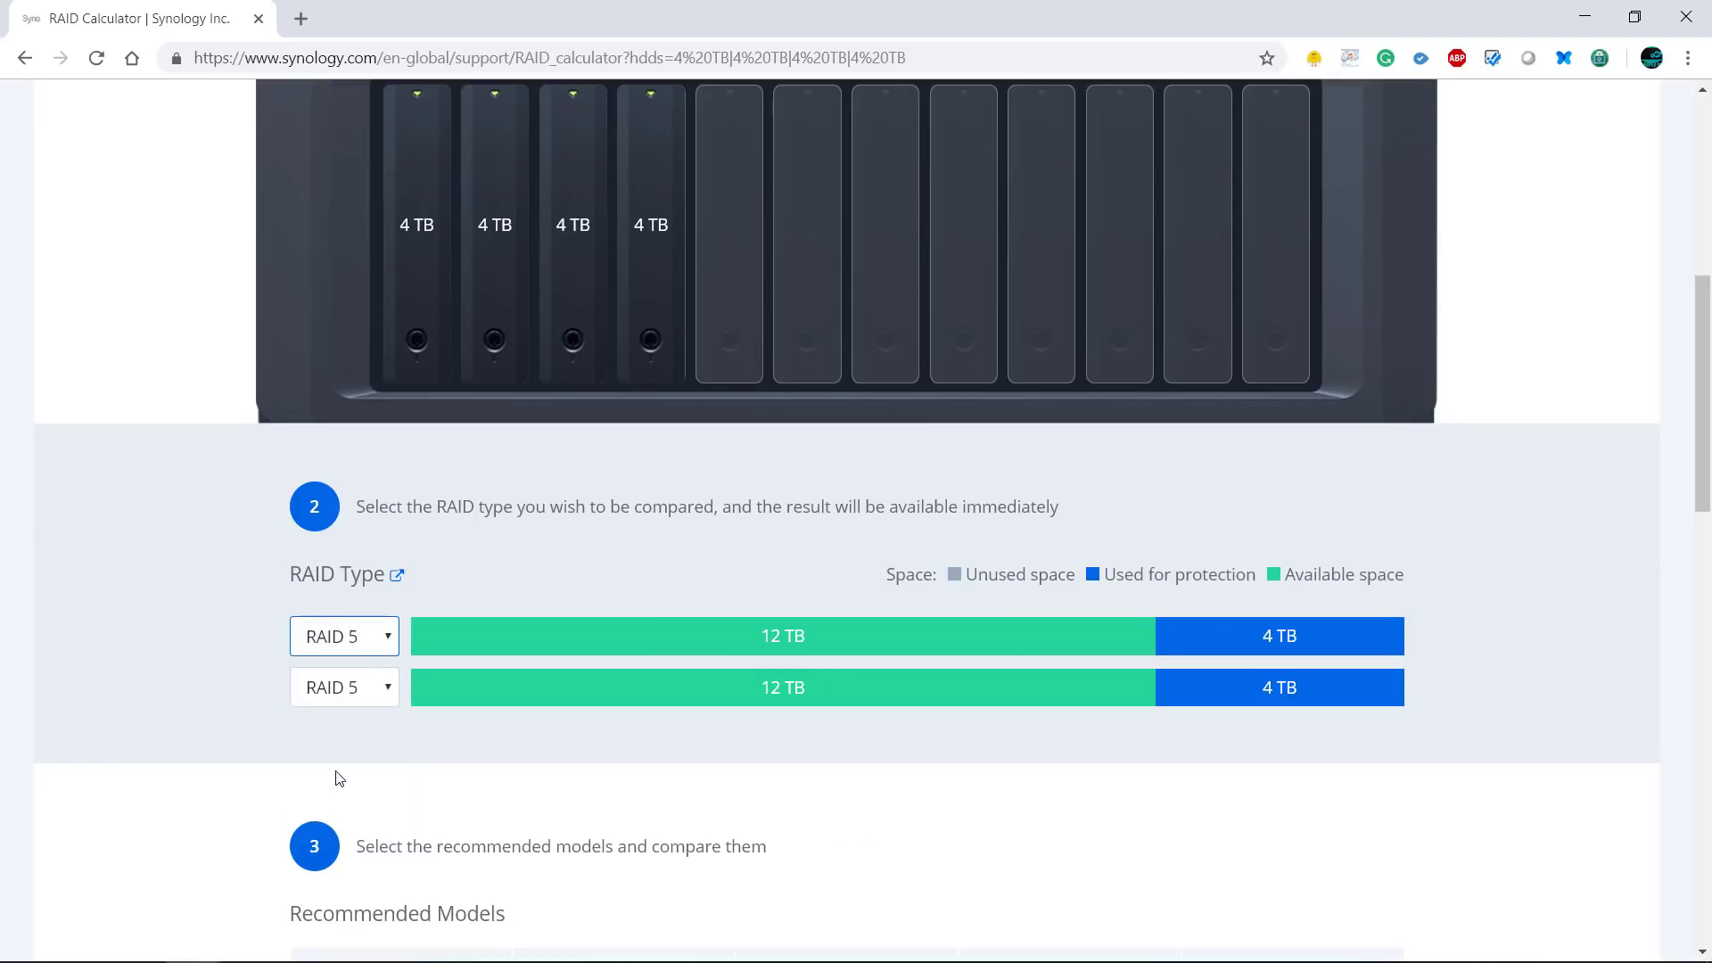
left_click(387, 651)
scroll(545, 581, "up", 5)
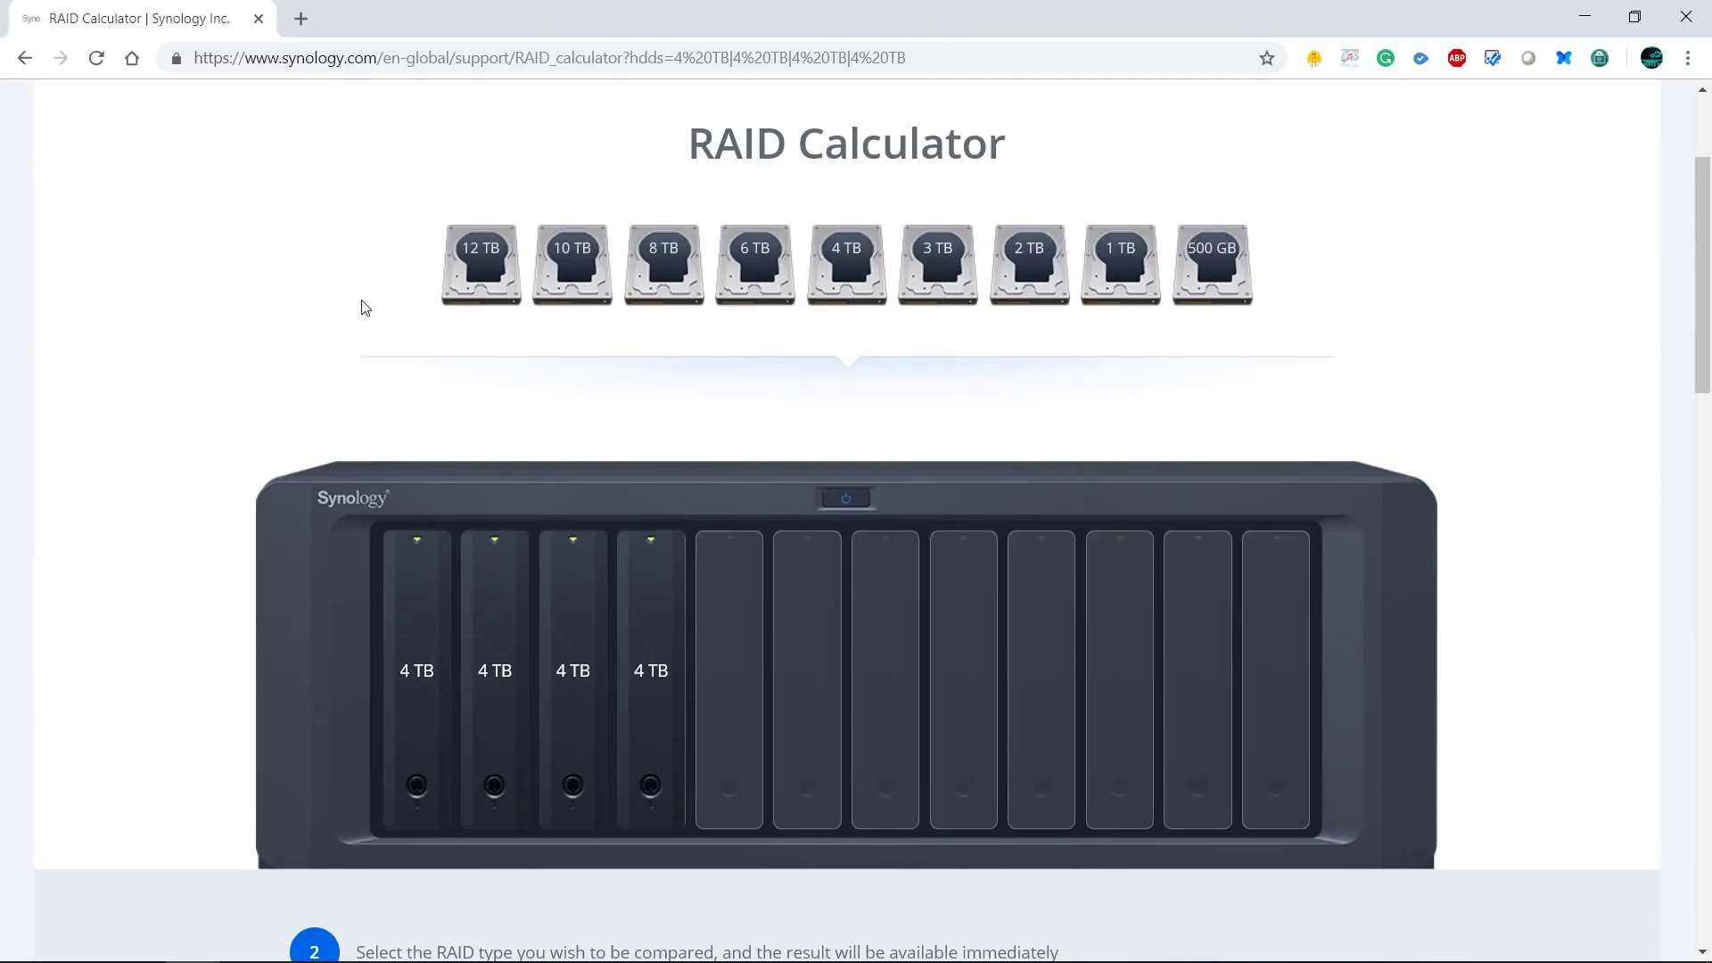
scroll(414, 469, "down", 9)
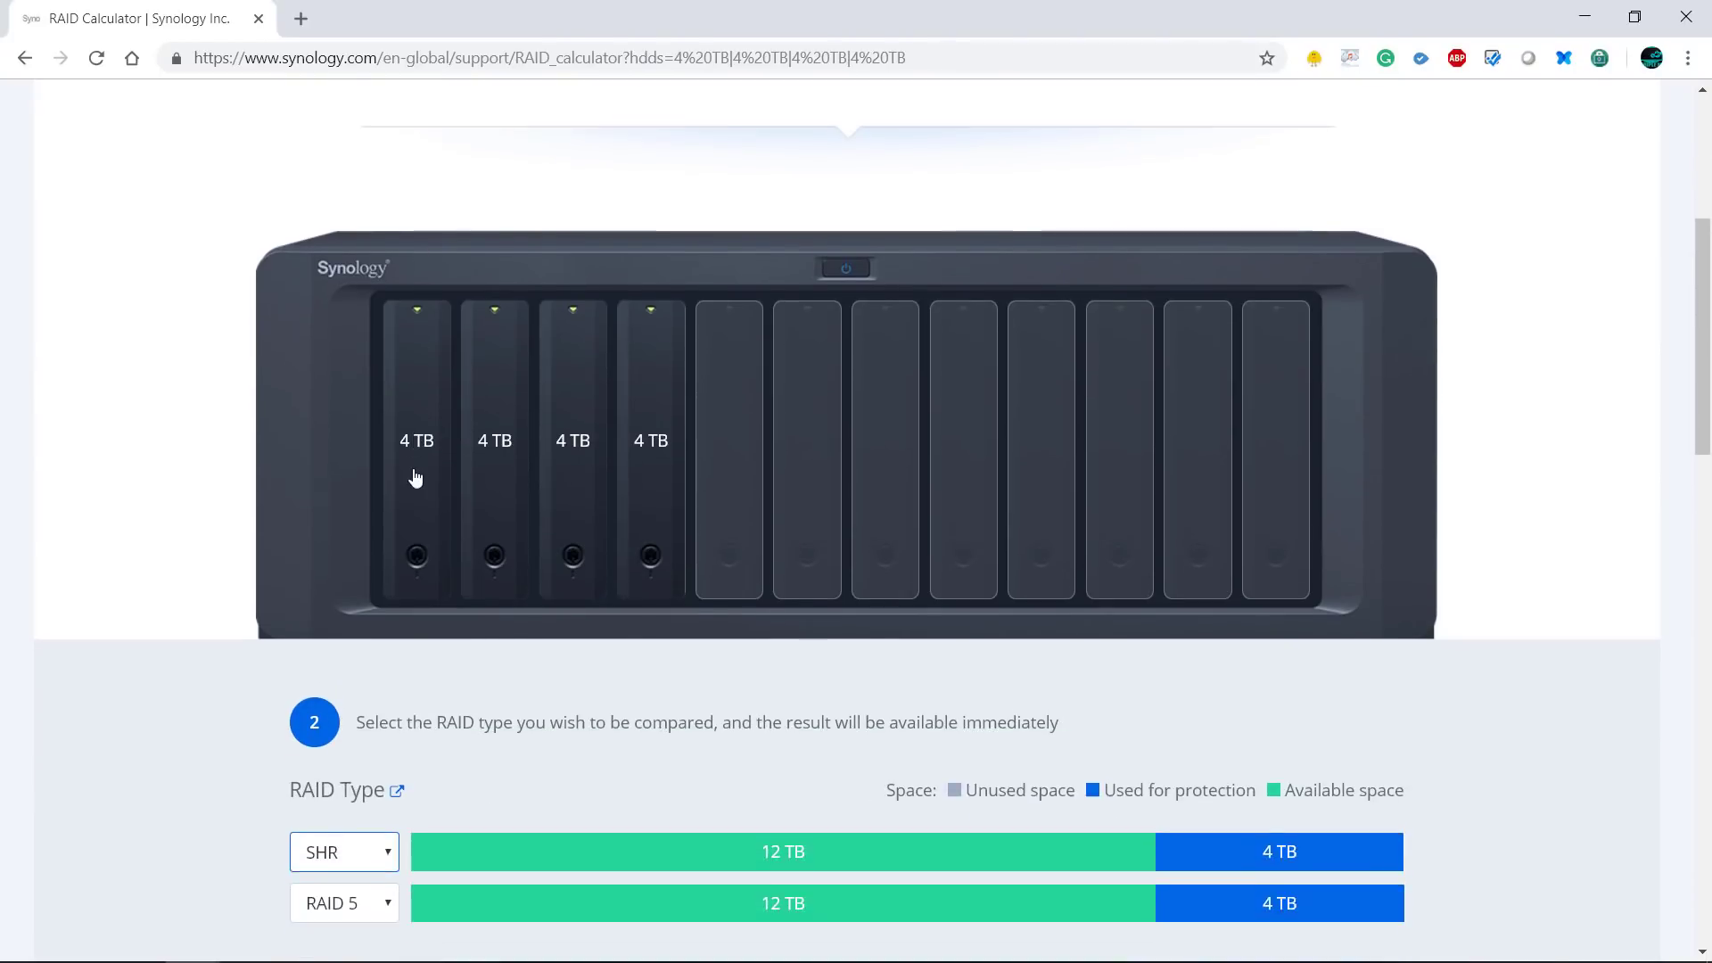
scroll(437, 495, "up", 8)
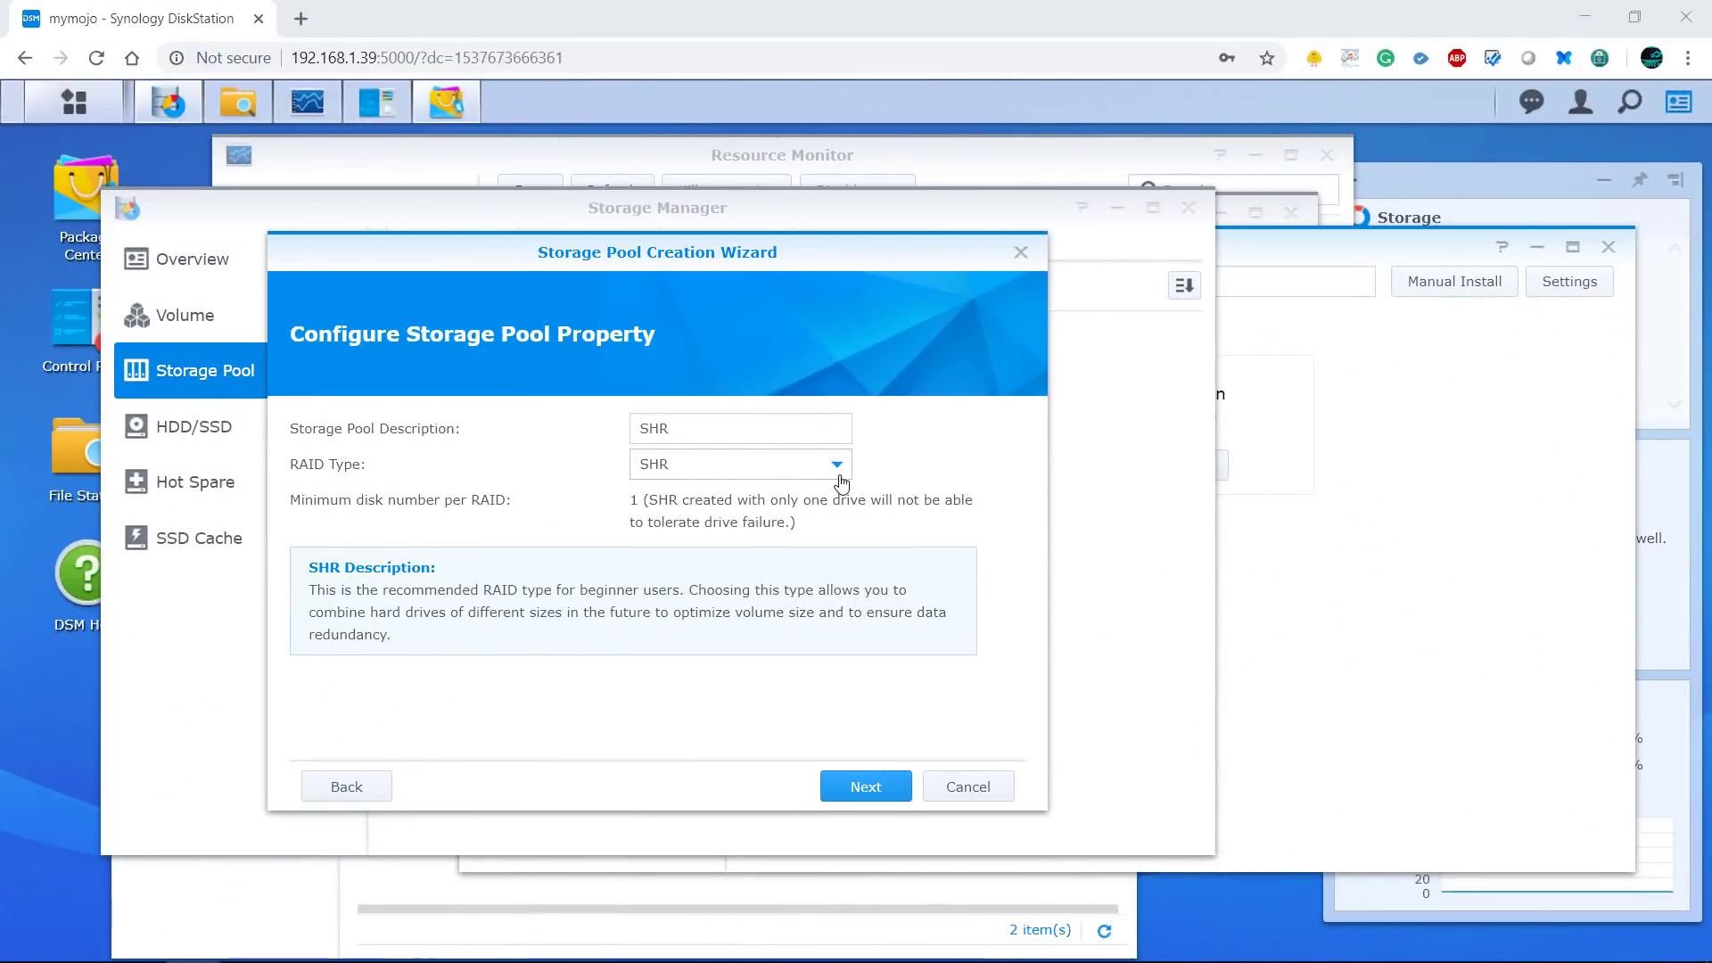
- Try RAID 5 as the pool's RAID type, revert to SHR, and continue to Choose disks
left_click(838, 473)
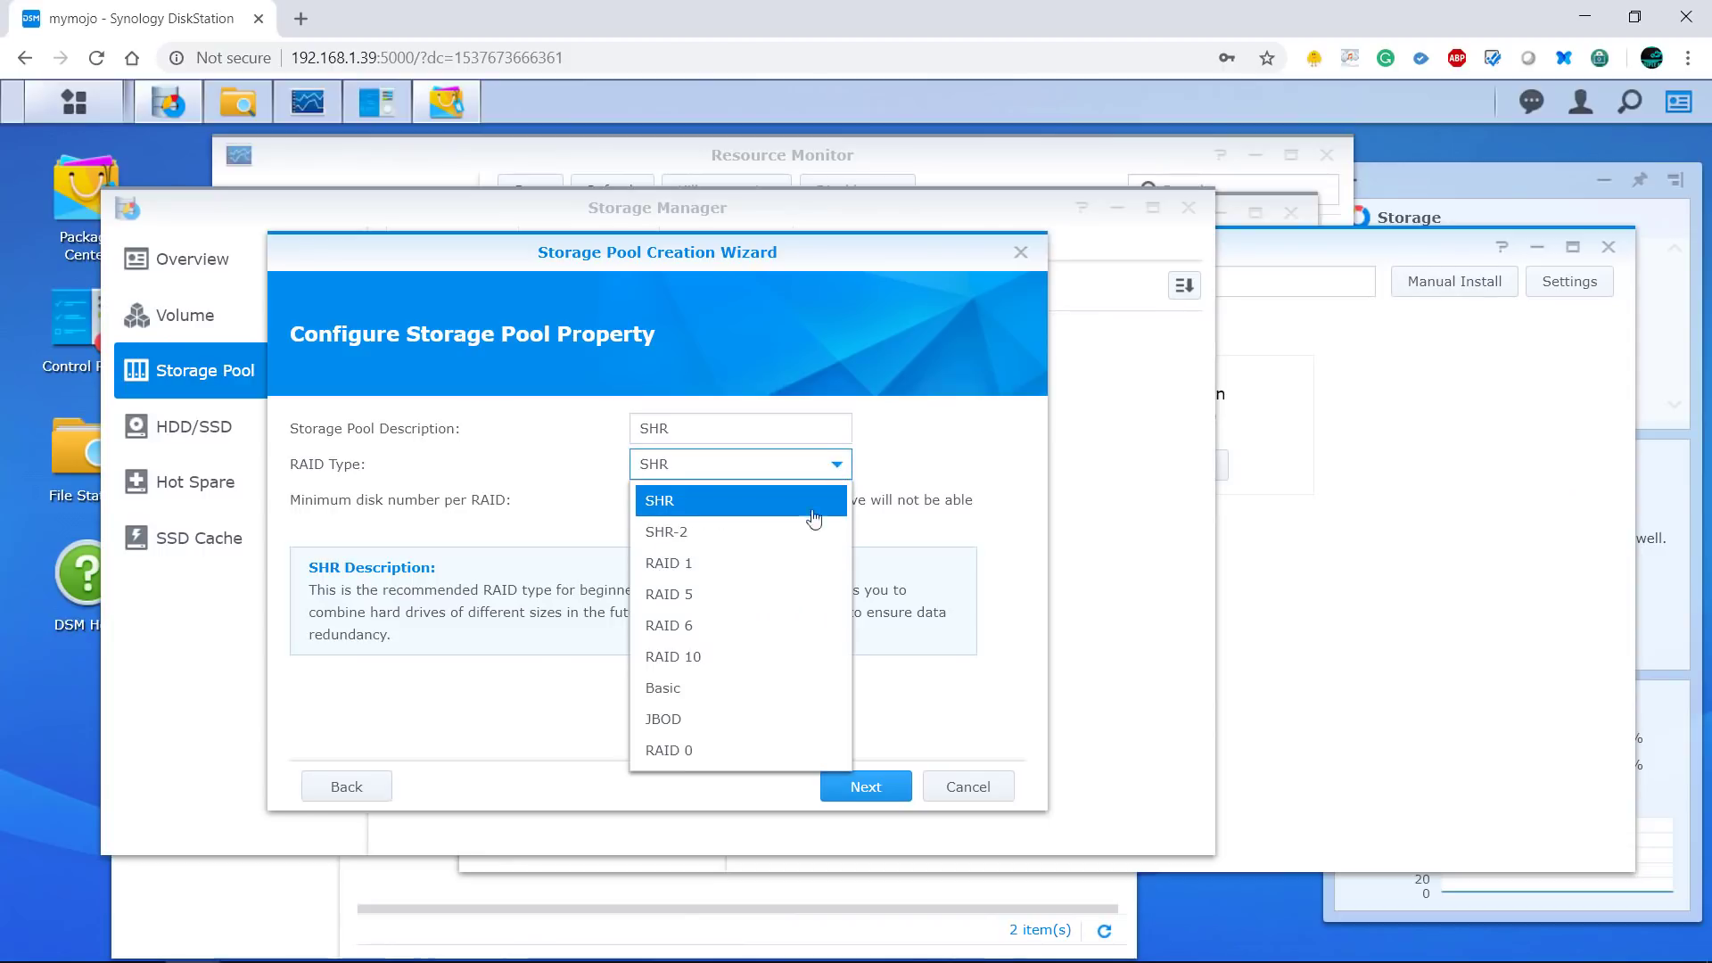
left_click(711, 597)
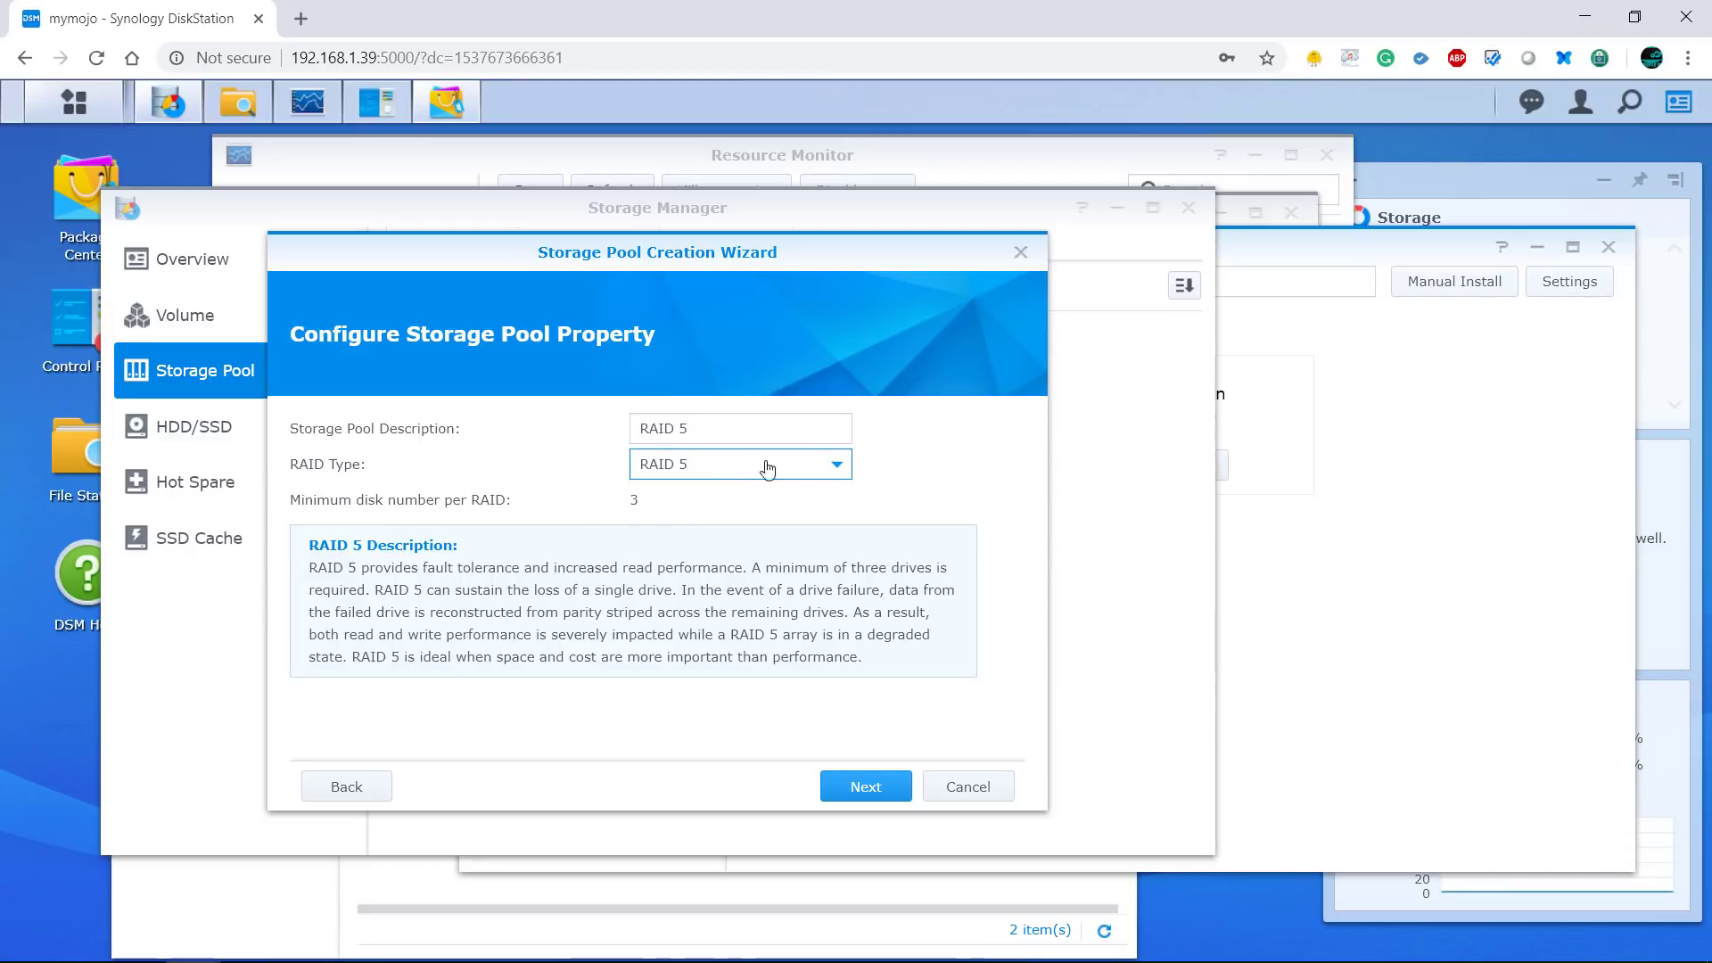
left_click(834, 465)
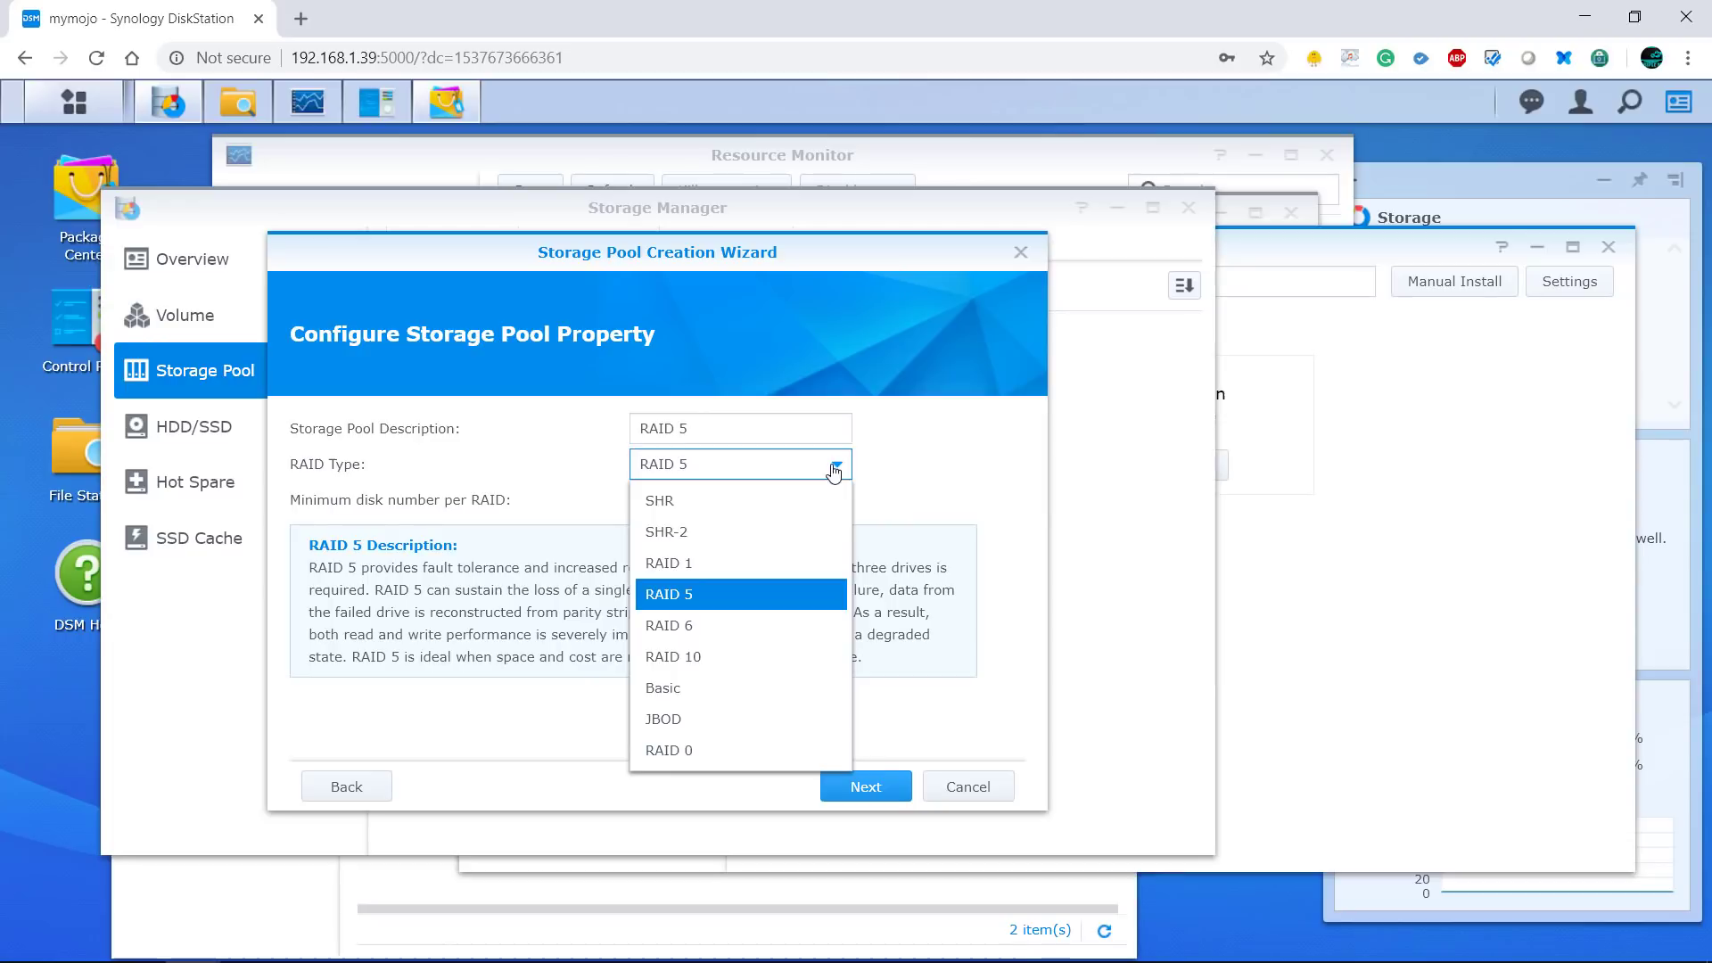
left_click(678, 504)
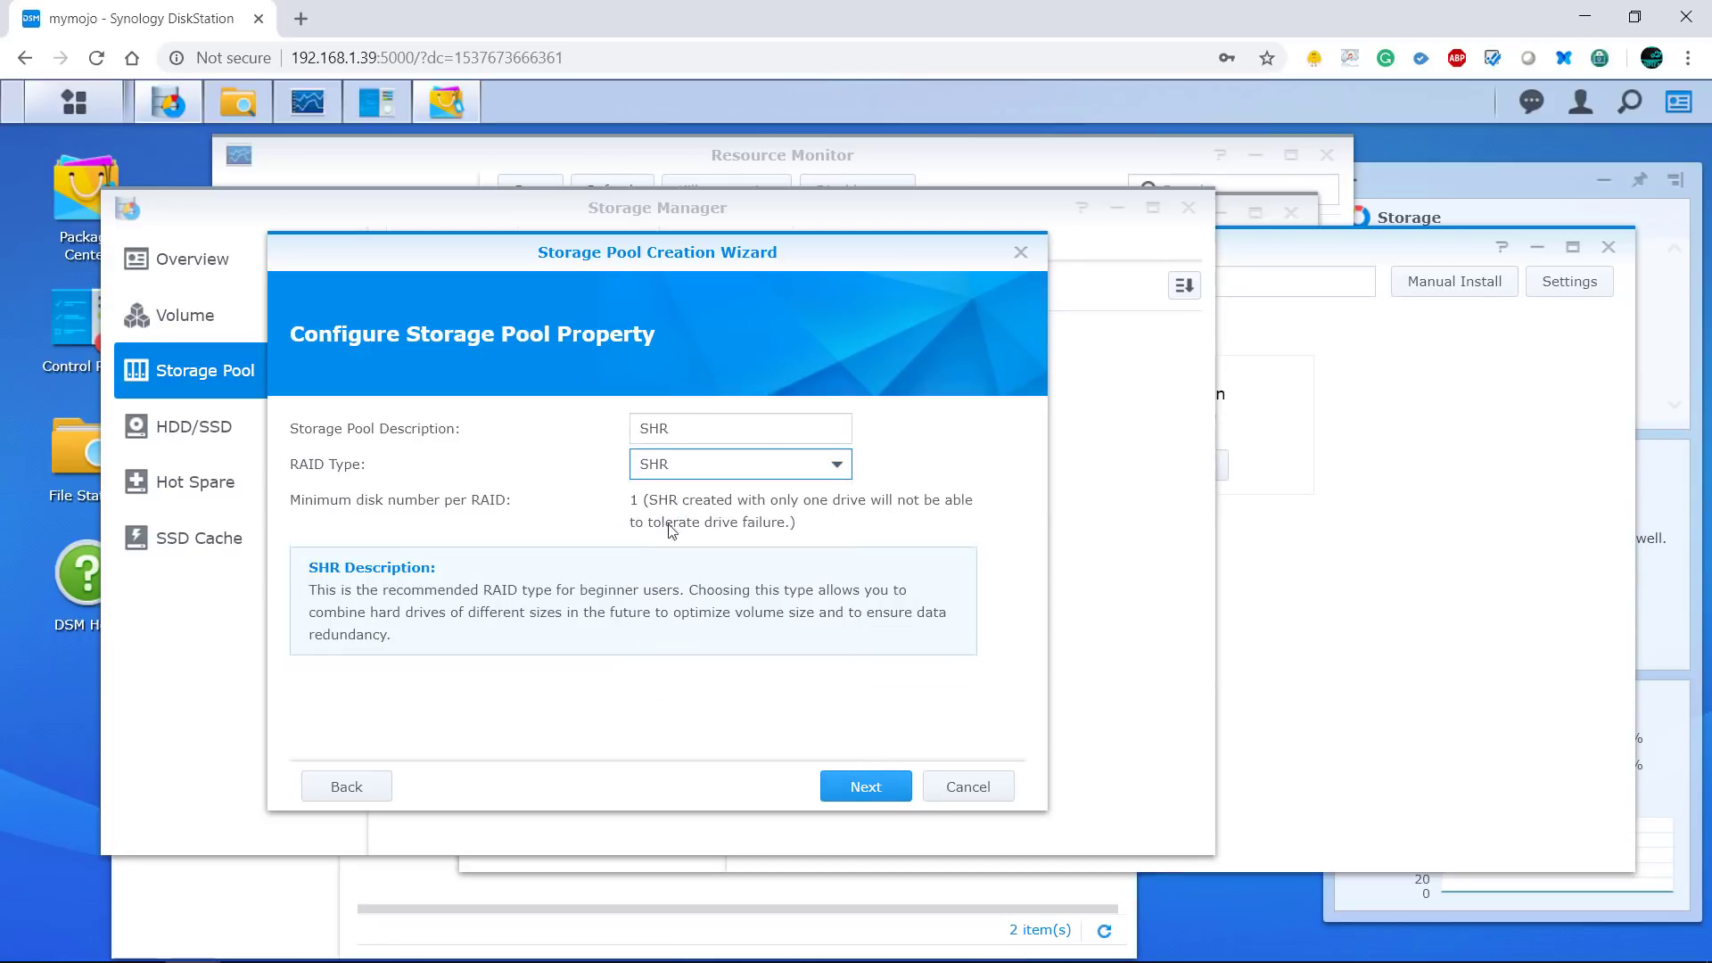
left_click(856, 788)
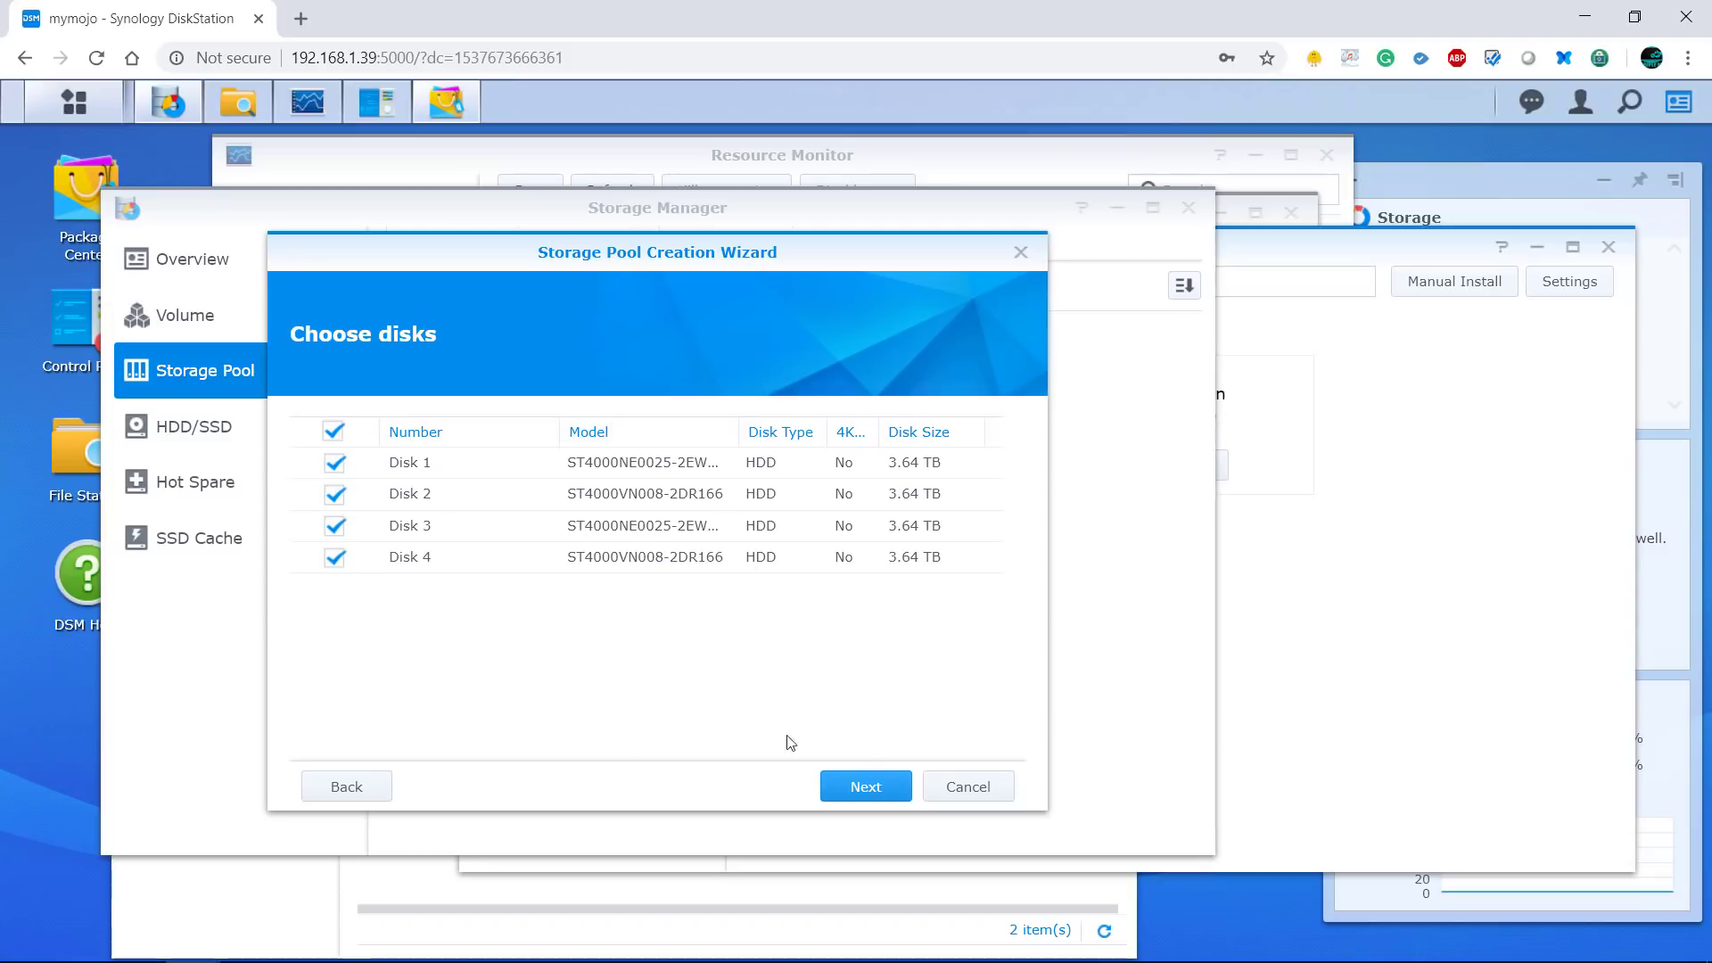
- Keep all four disks, accept the data-erase warning, and apply to create the 10.90 TB SHR pool
left_click(856, 788)
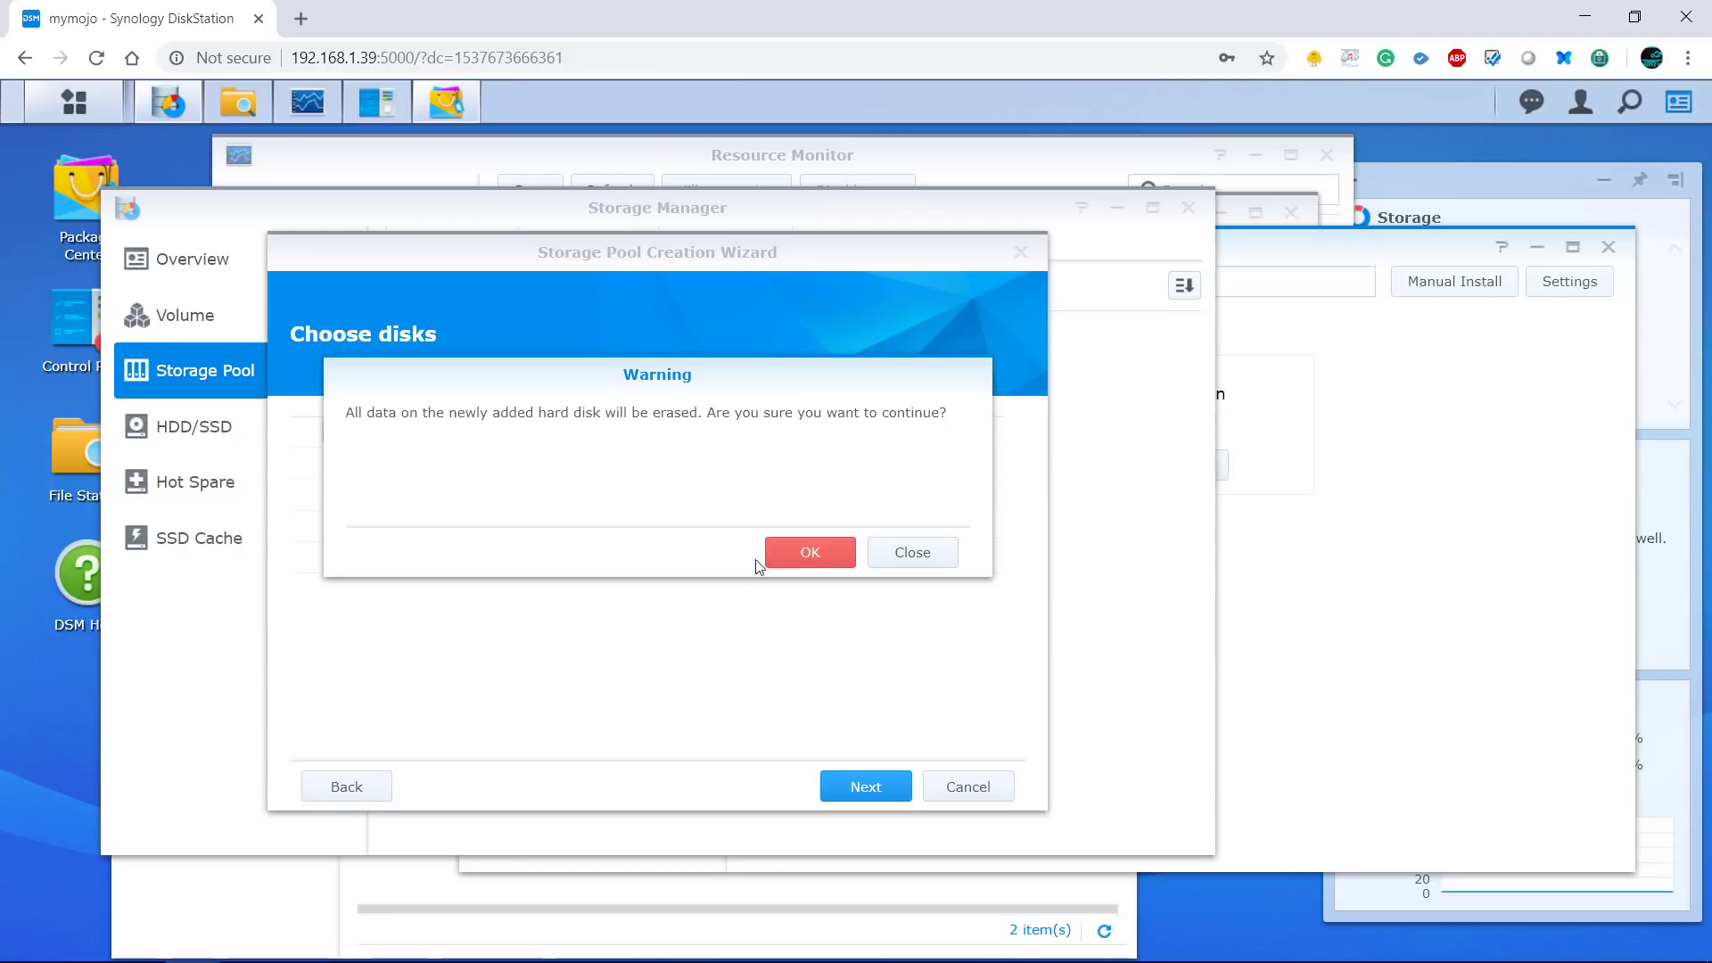
left_click(807, 554)
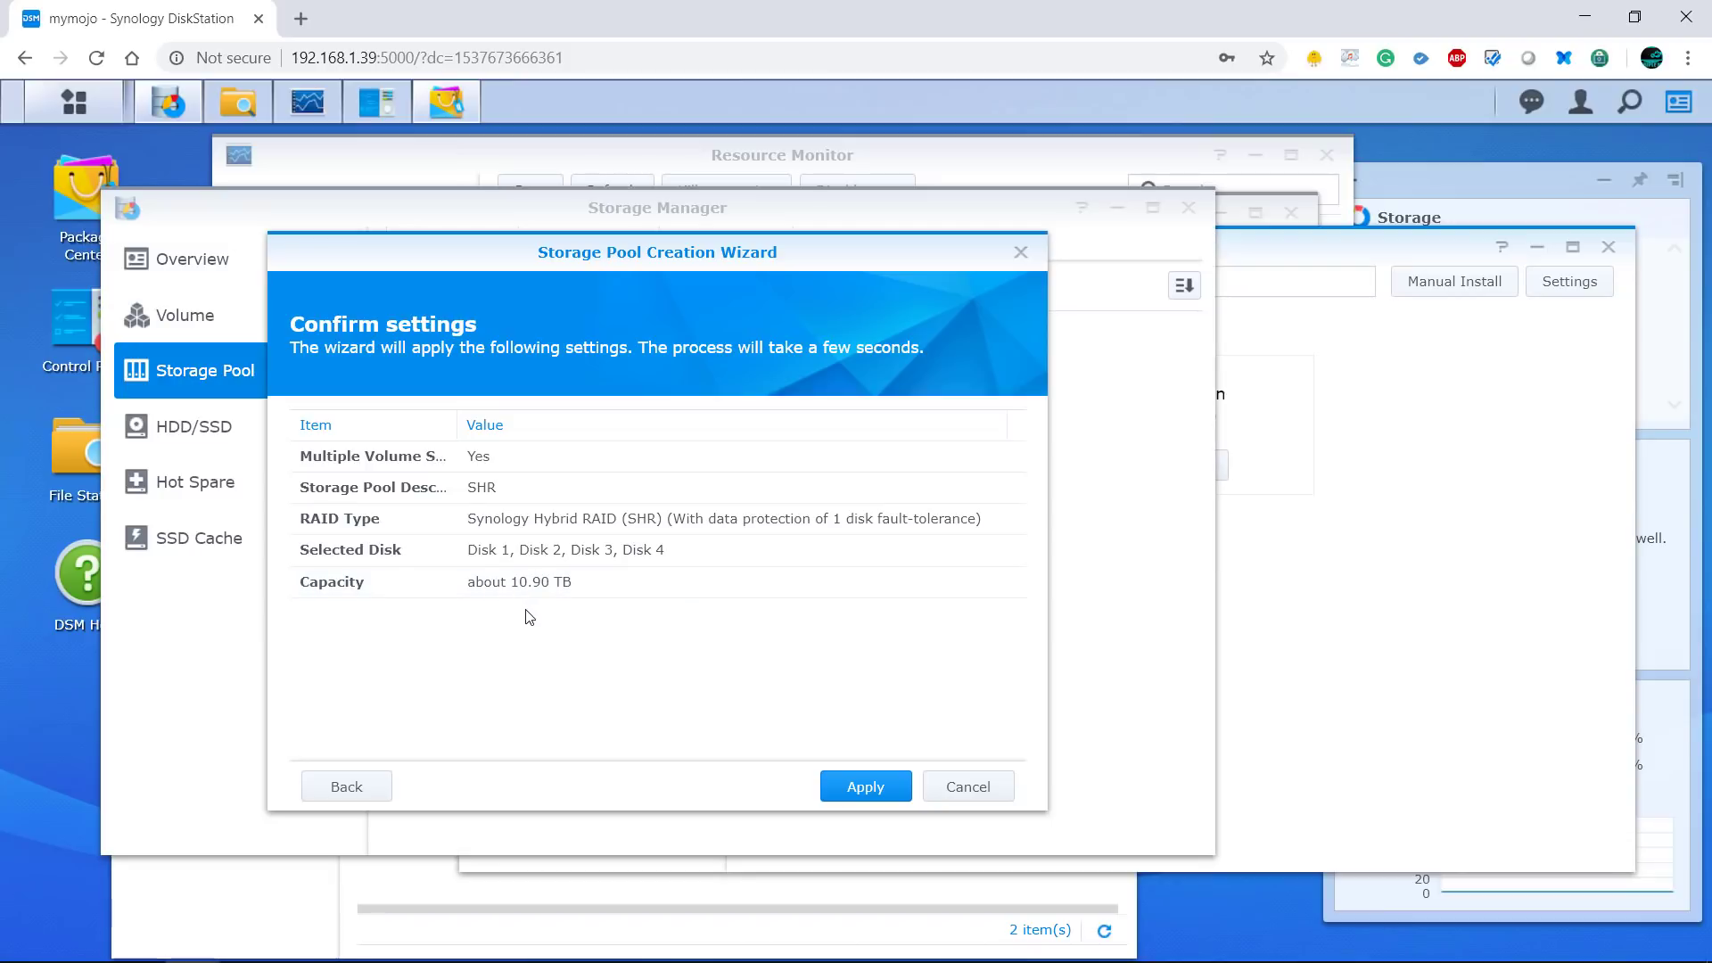
left_click(861, 789)
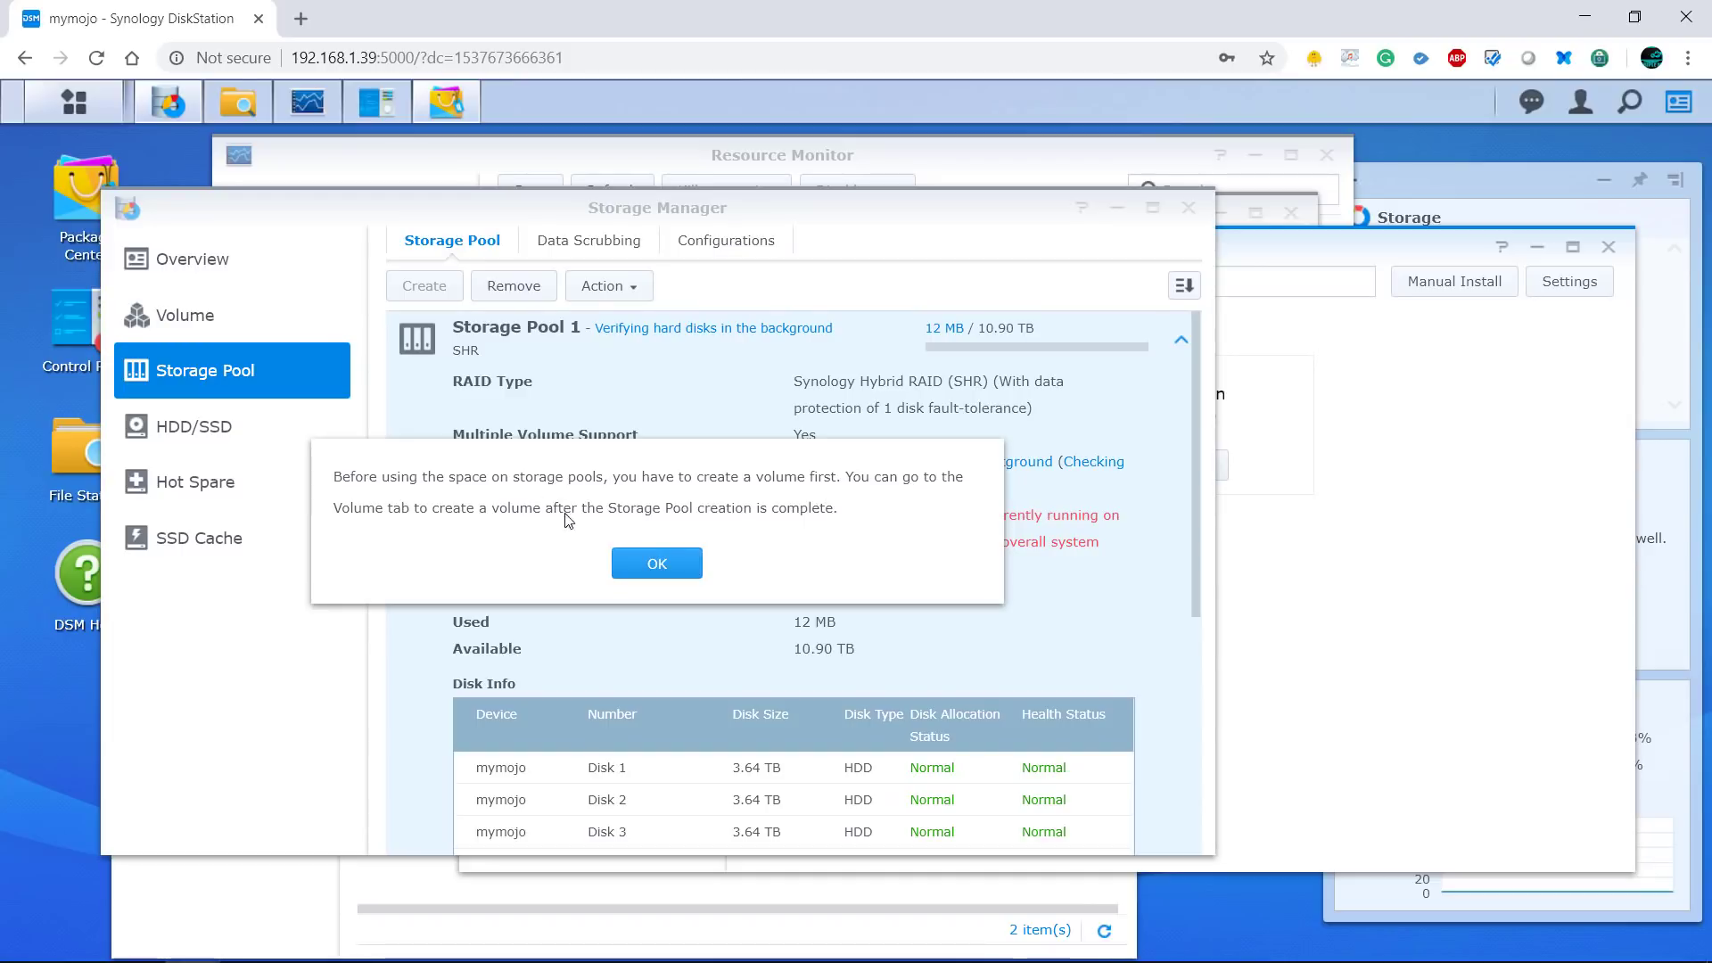
- Dismiss the create-volume reminder, look over Storage Pool 1's details, and switch to the Volume section
left_click(656, 565)
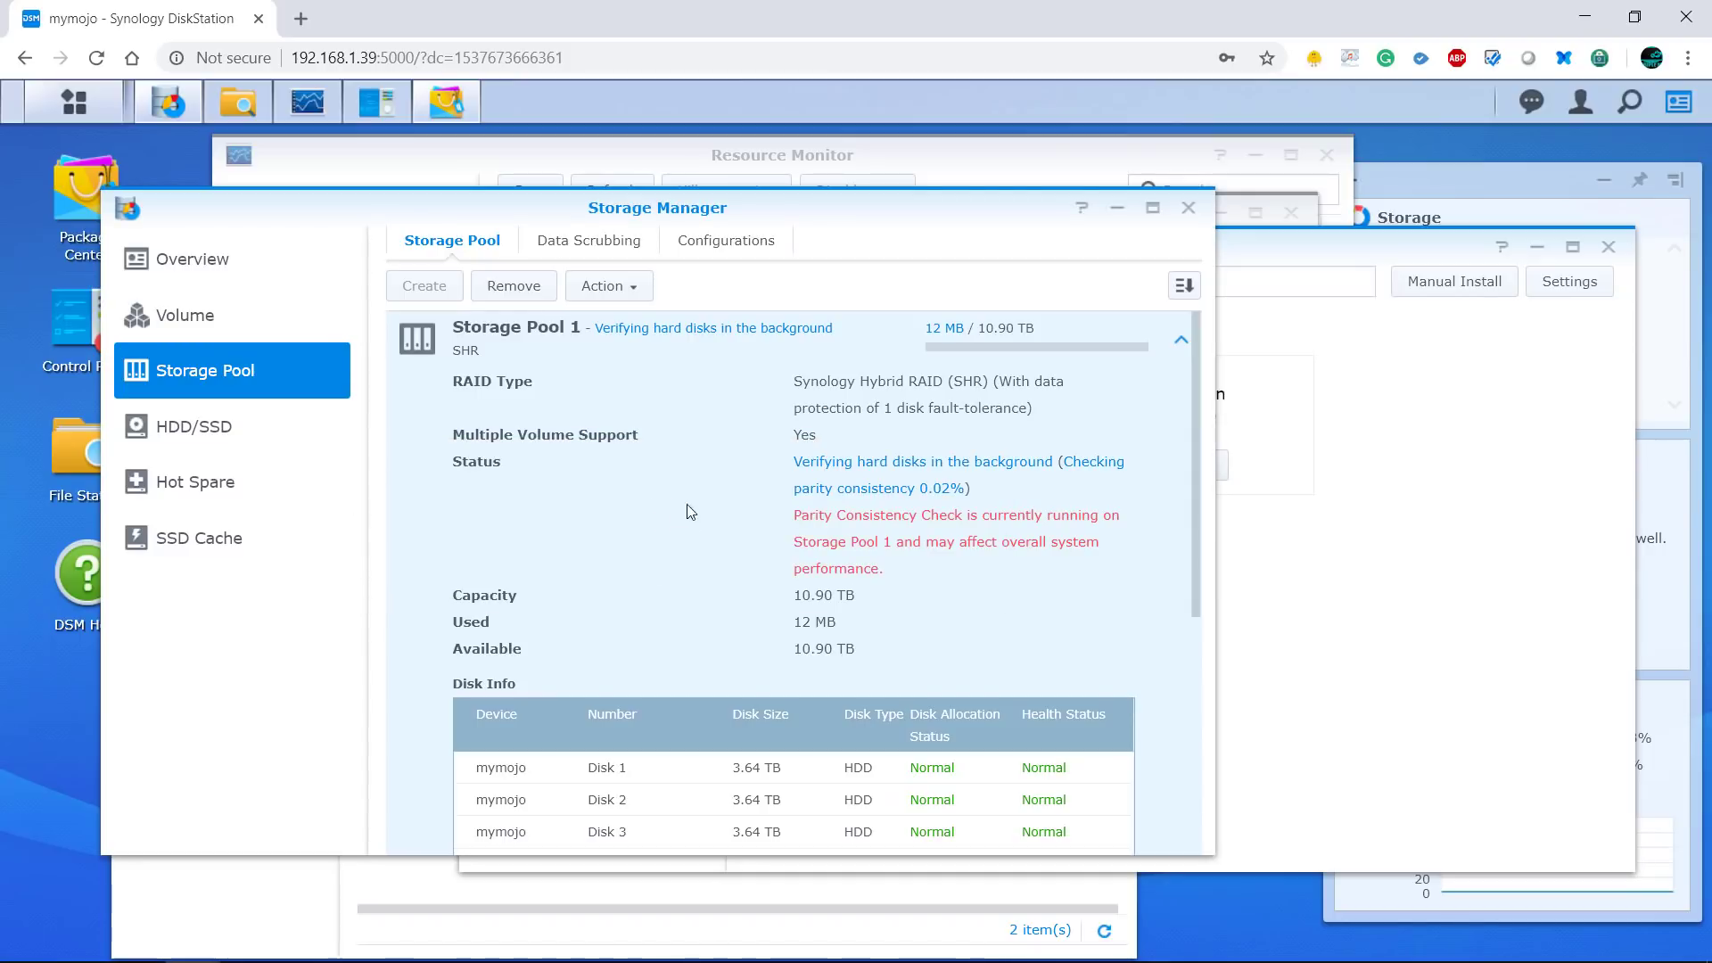
scroll(1025, 486, "down", 2)
scroll(1007, 483, "up", 2)
scroll(945, 629, "down", 5)
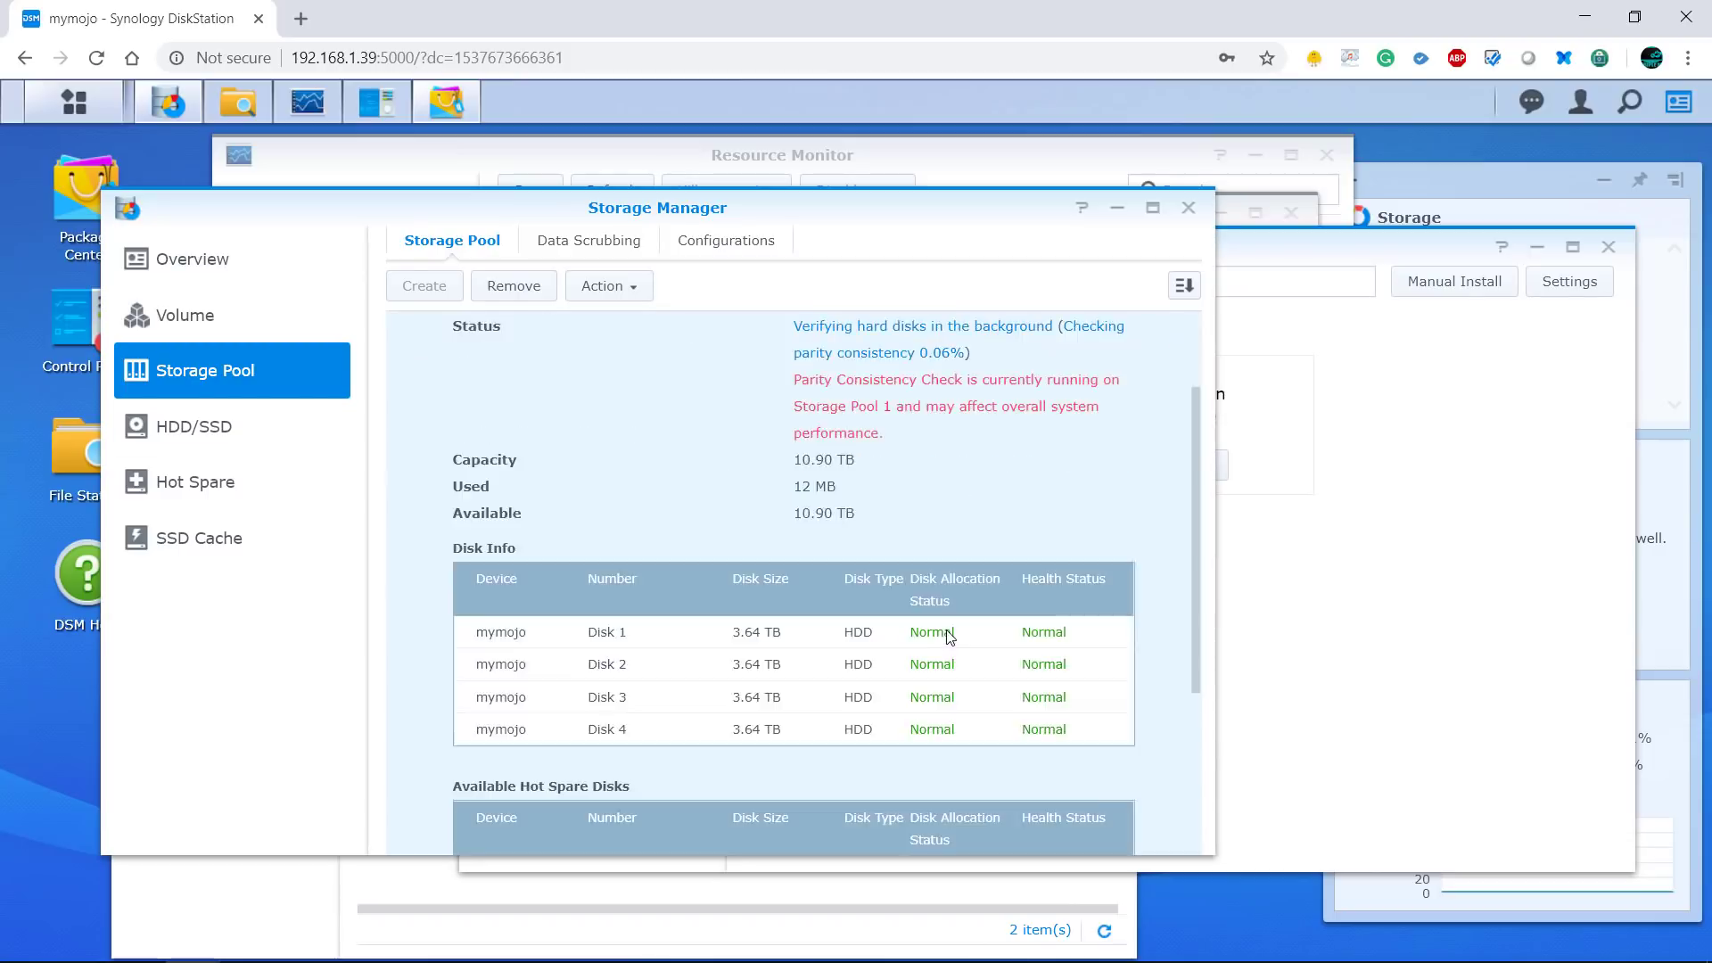
left_click(212, 317)
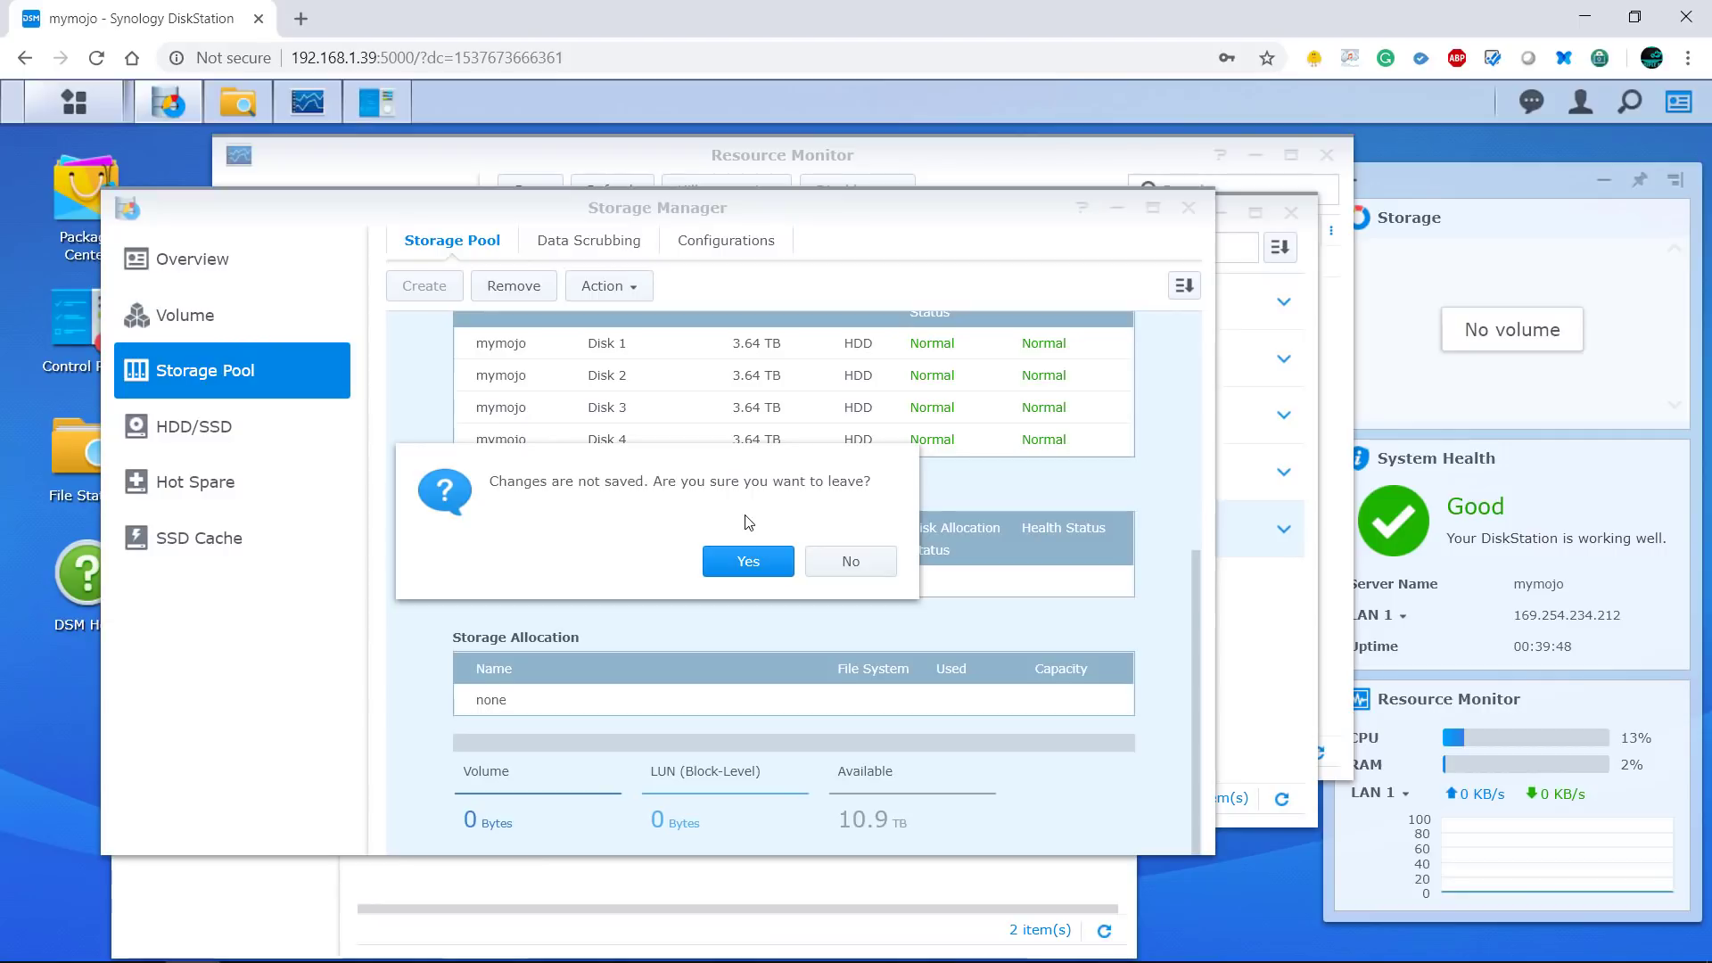
- Start a Custom volume on existing Storage Pool 1 and advance to allocating its 11164 GB capacity
left_click(754, 565)
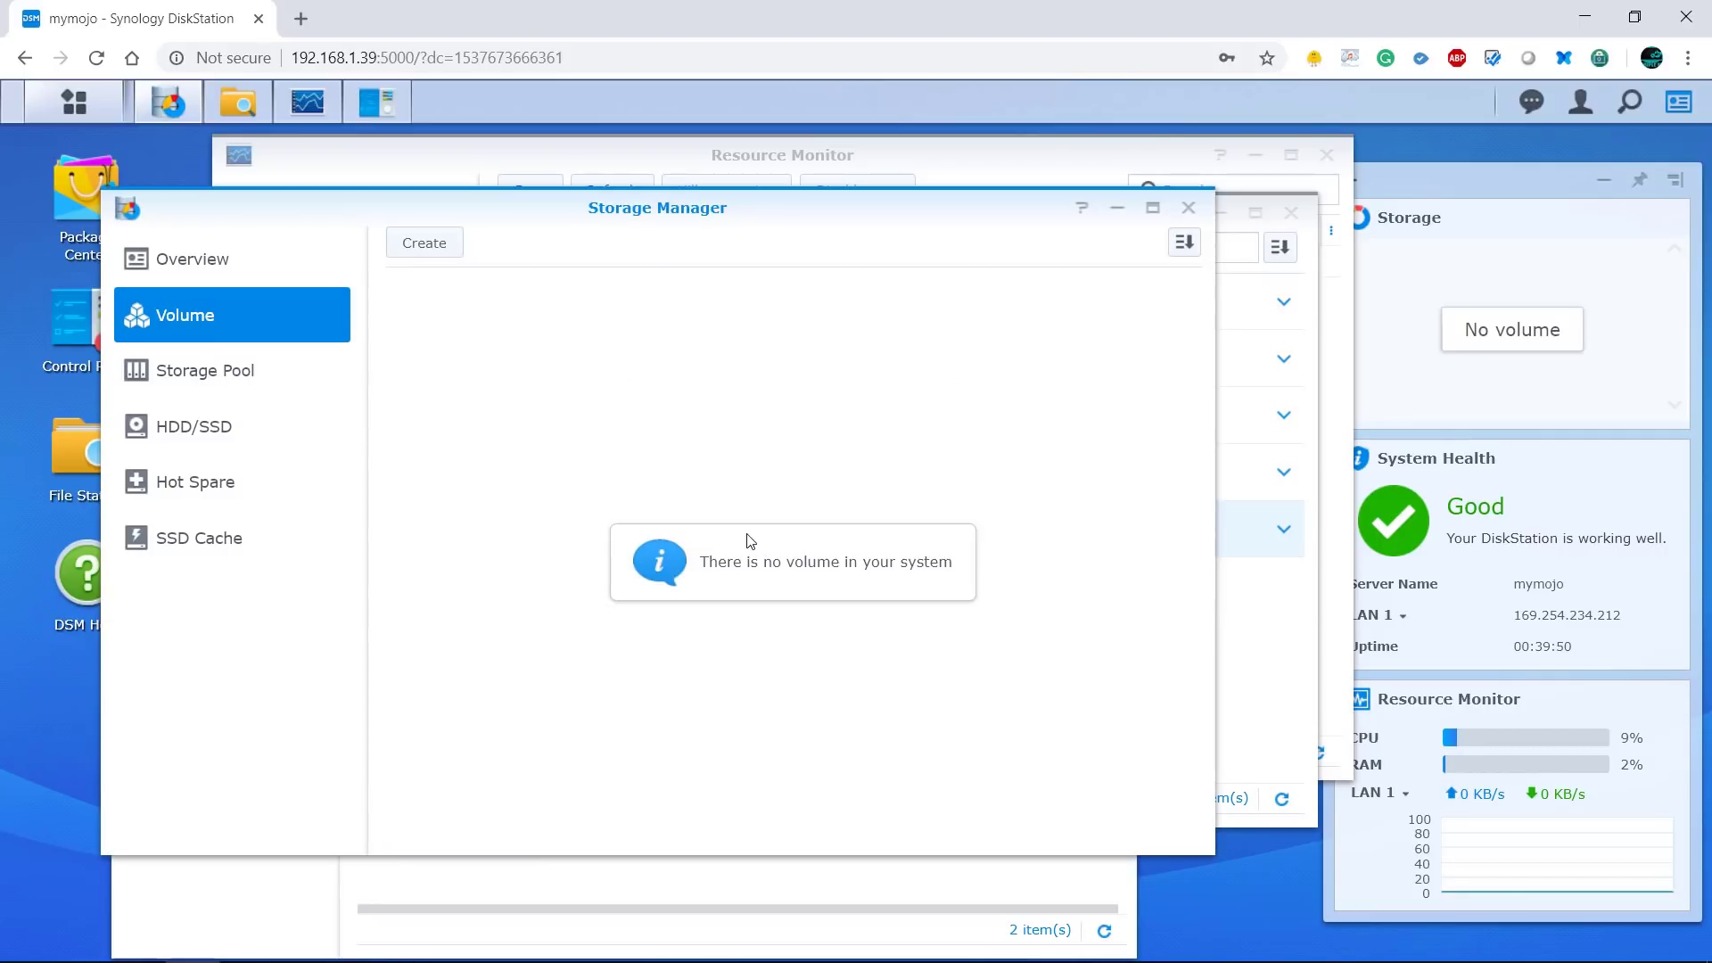
left_click(445, 252)
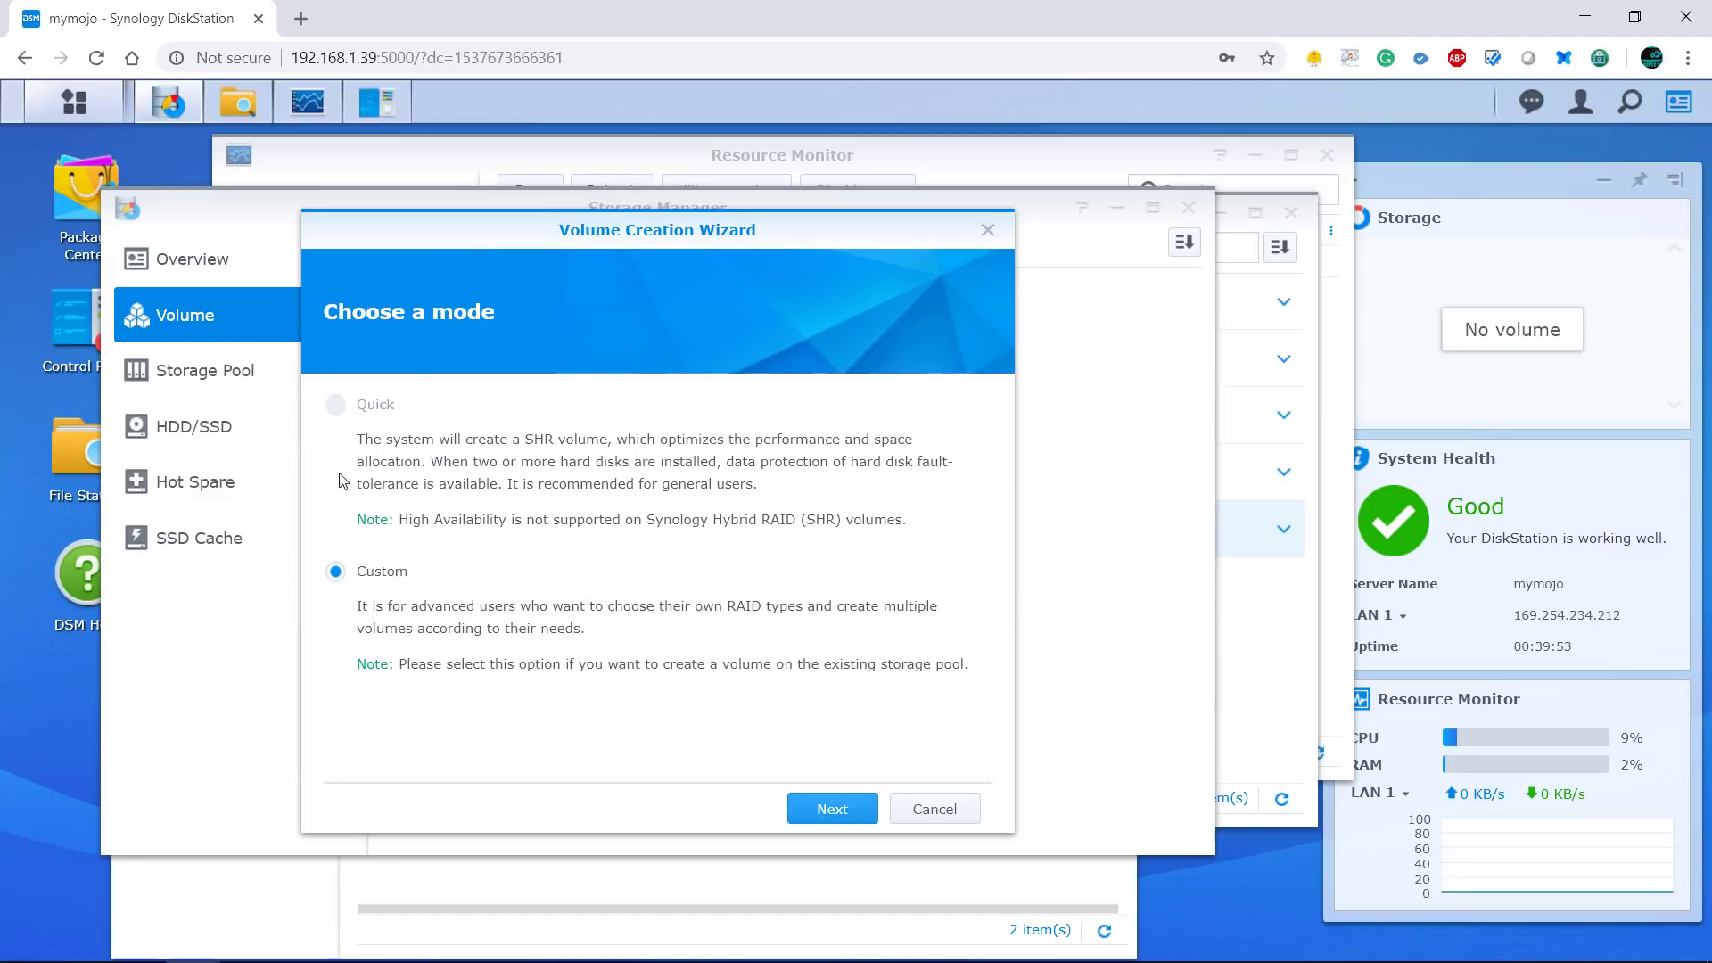
left_click(829, 809)
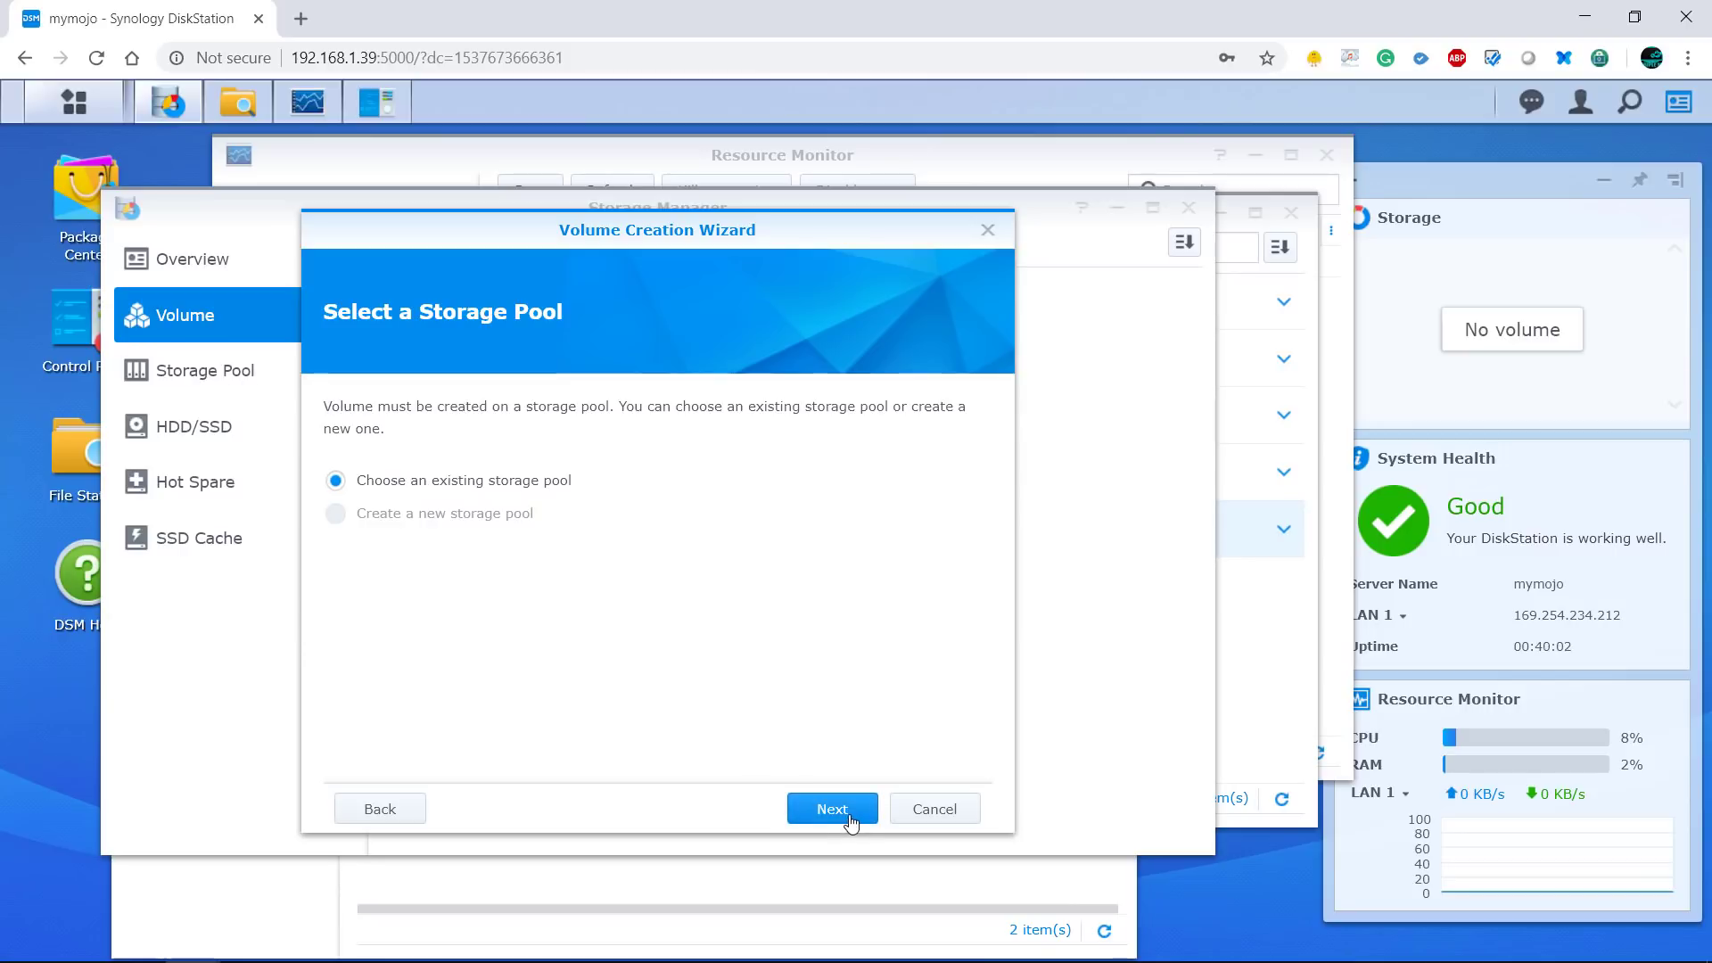
left_click(850, 809)
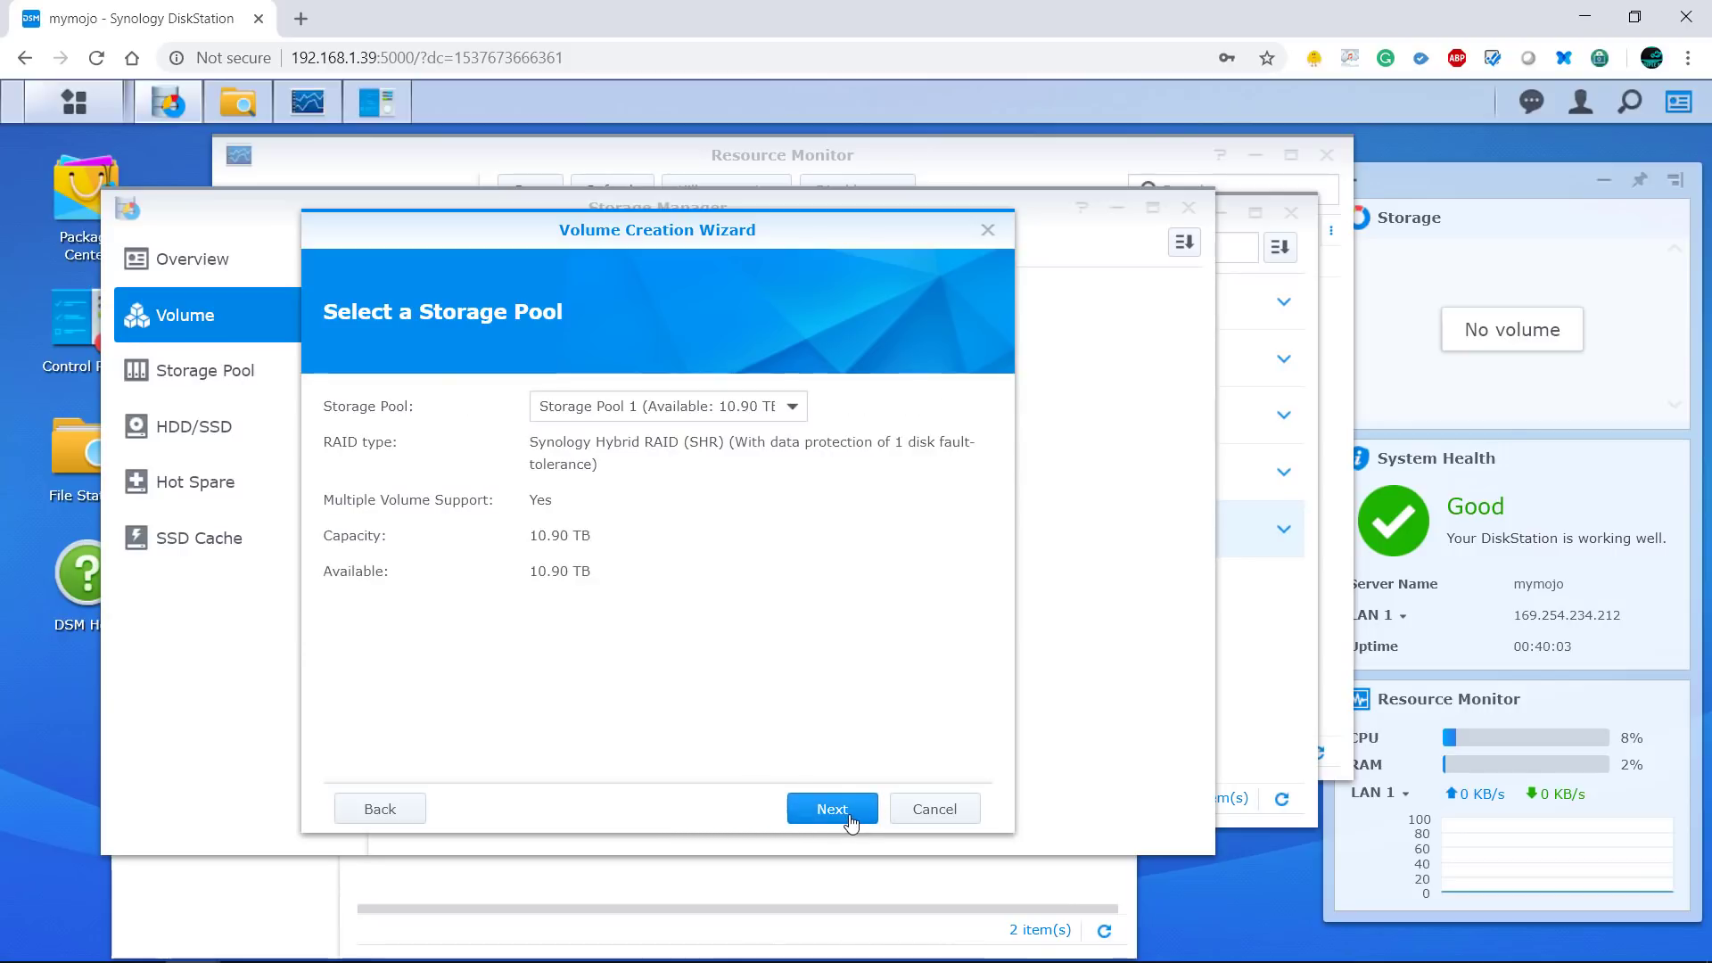
left_click(793, 409)
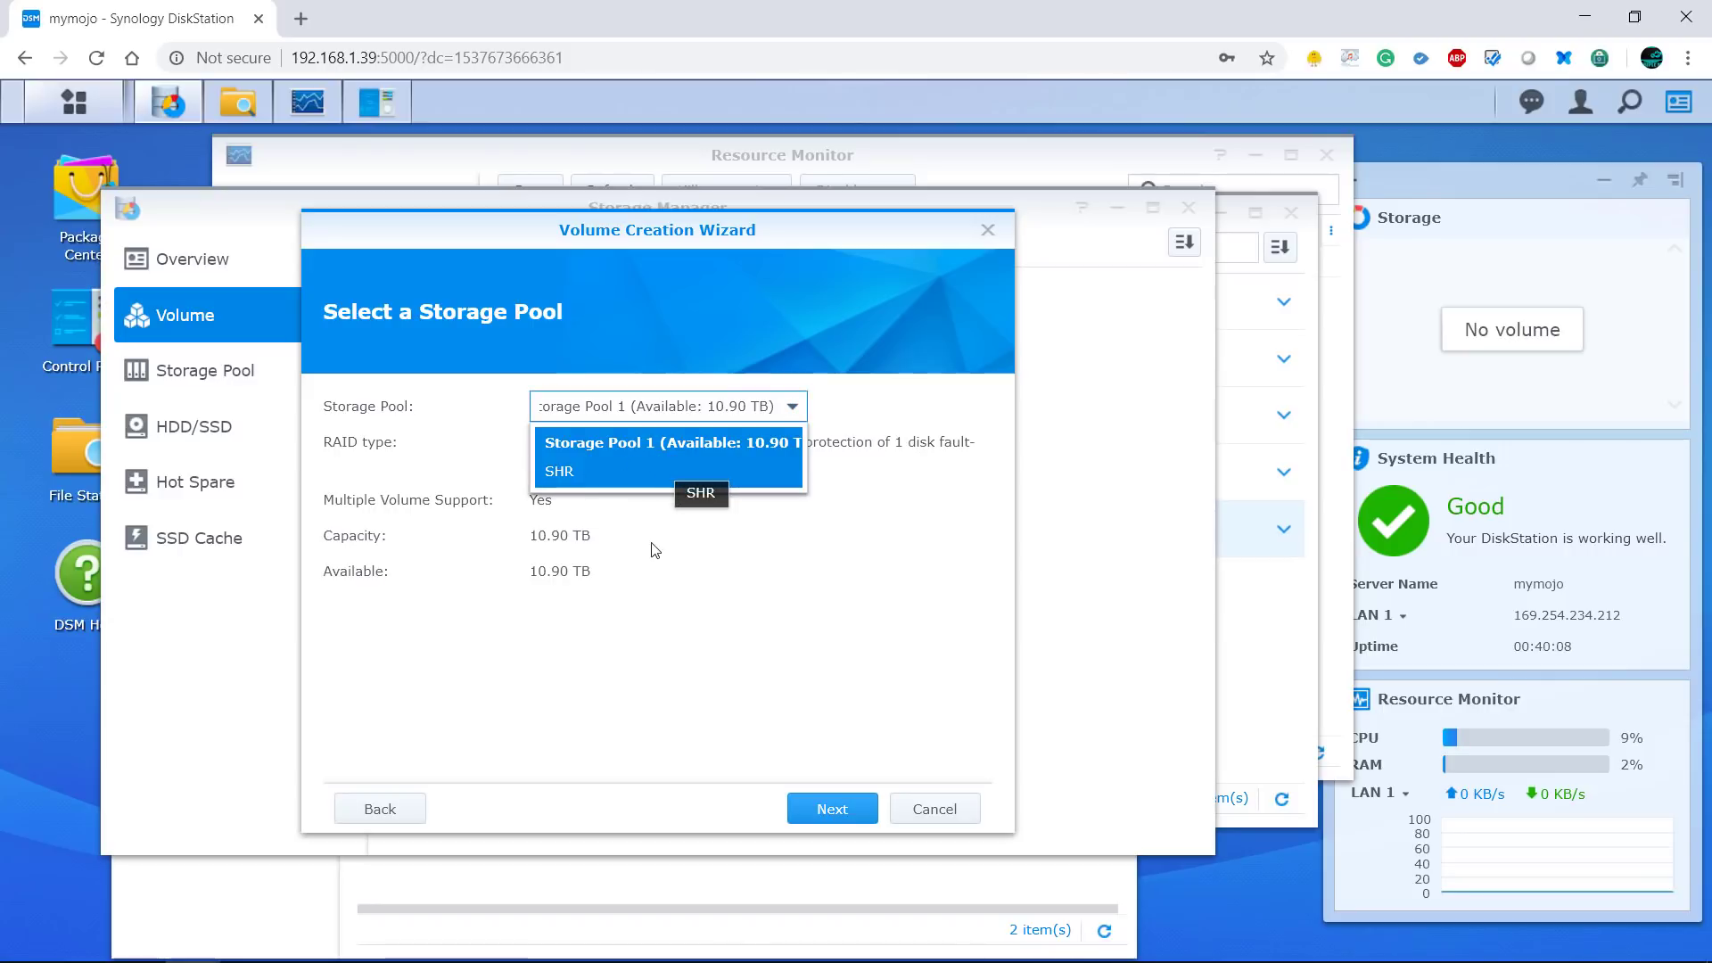
left_click(624, 585)
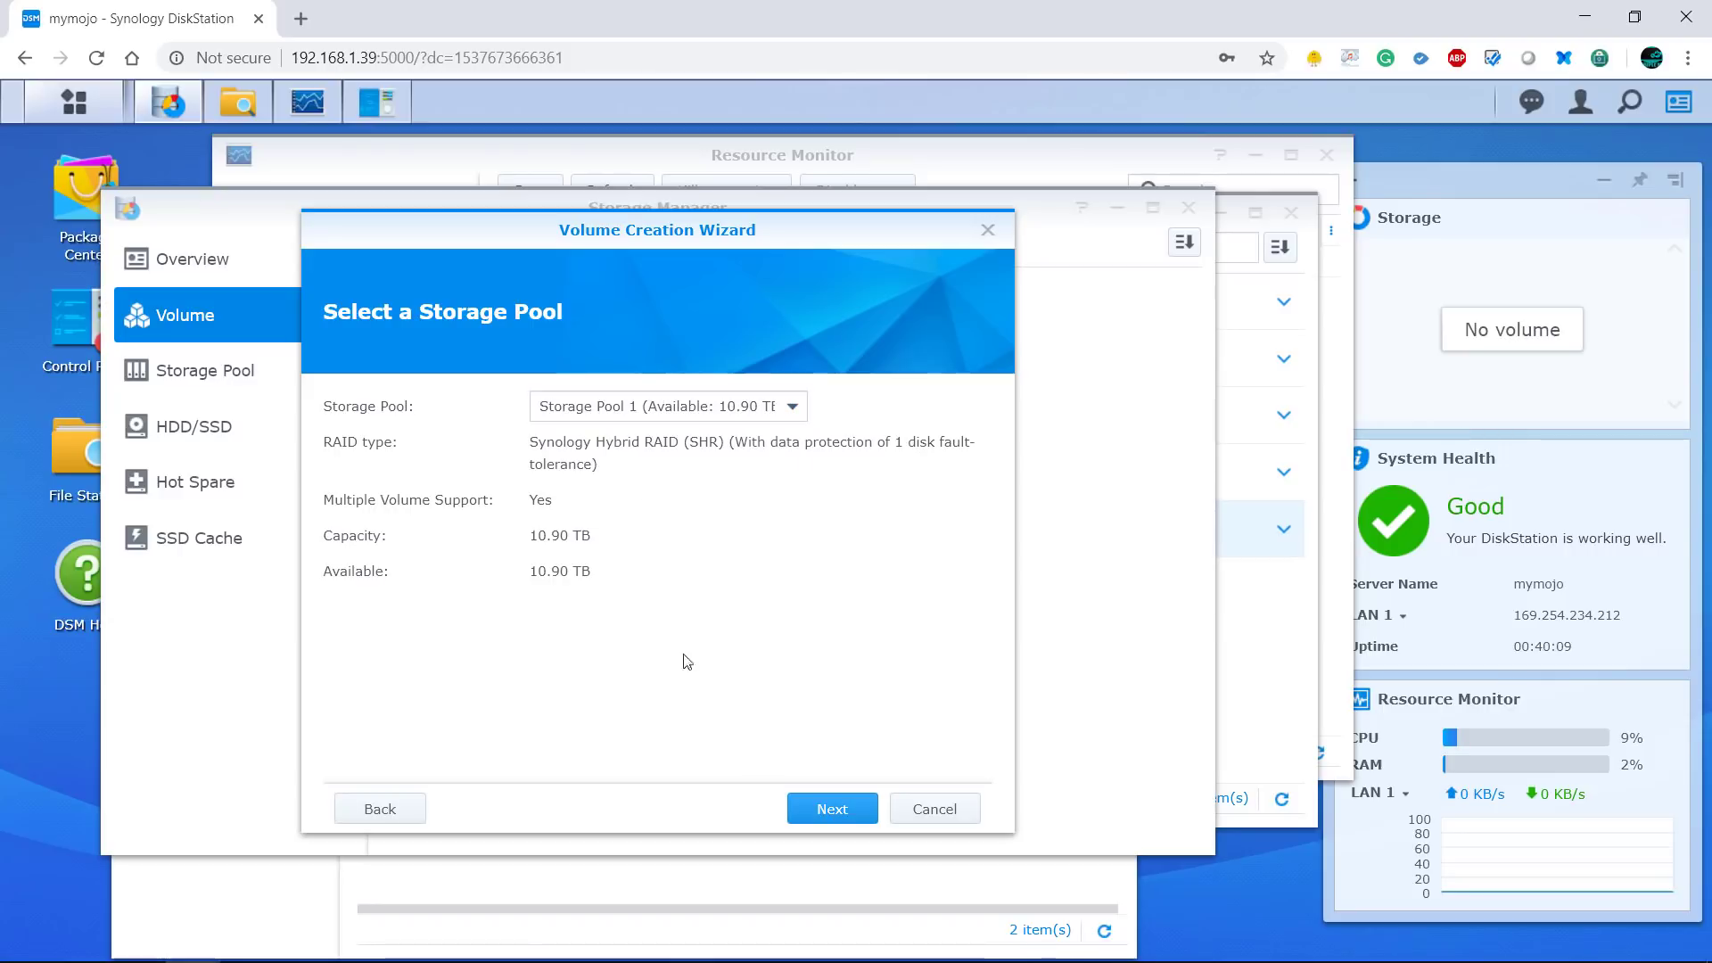
left_click(830, 809)
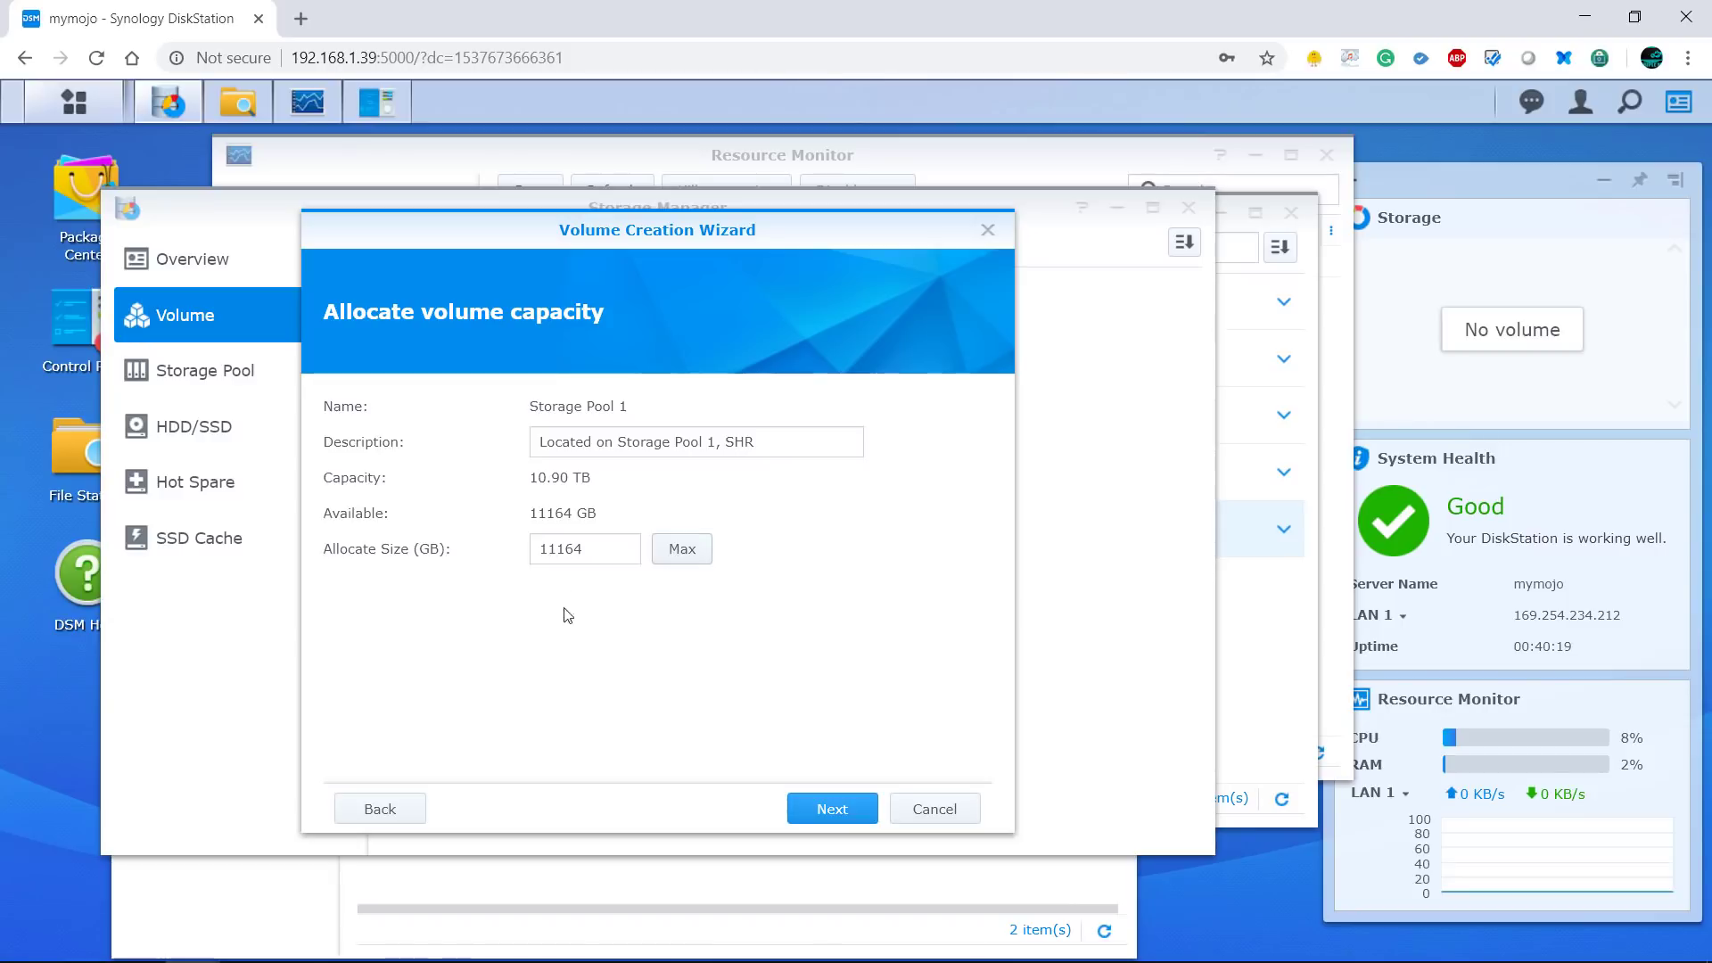
- Allocate the full 11164 GB and apply, creating Btrfs Volume 1 with 10.47 TB available
left_click(834, 812)
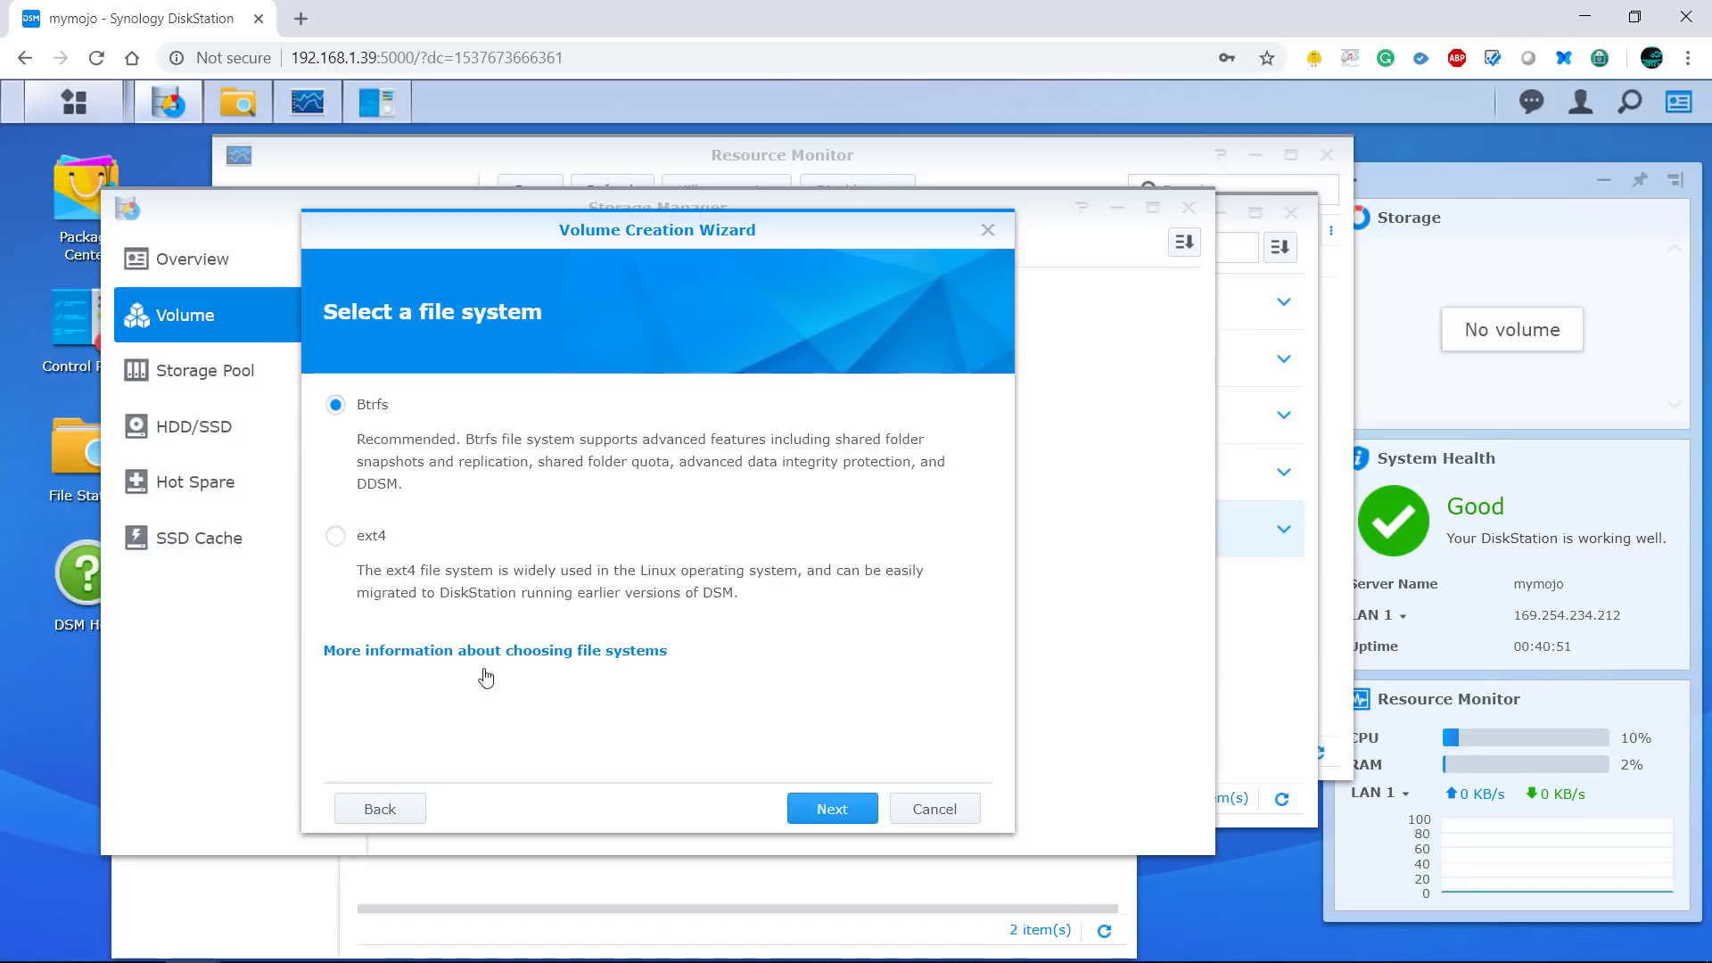
left_click(832, 807)
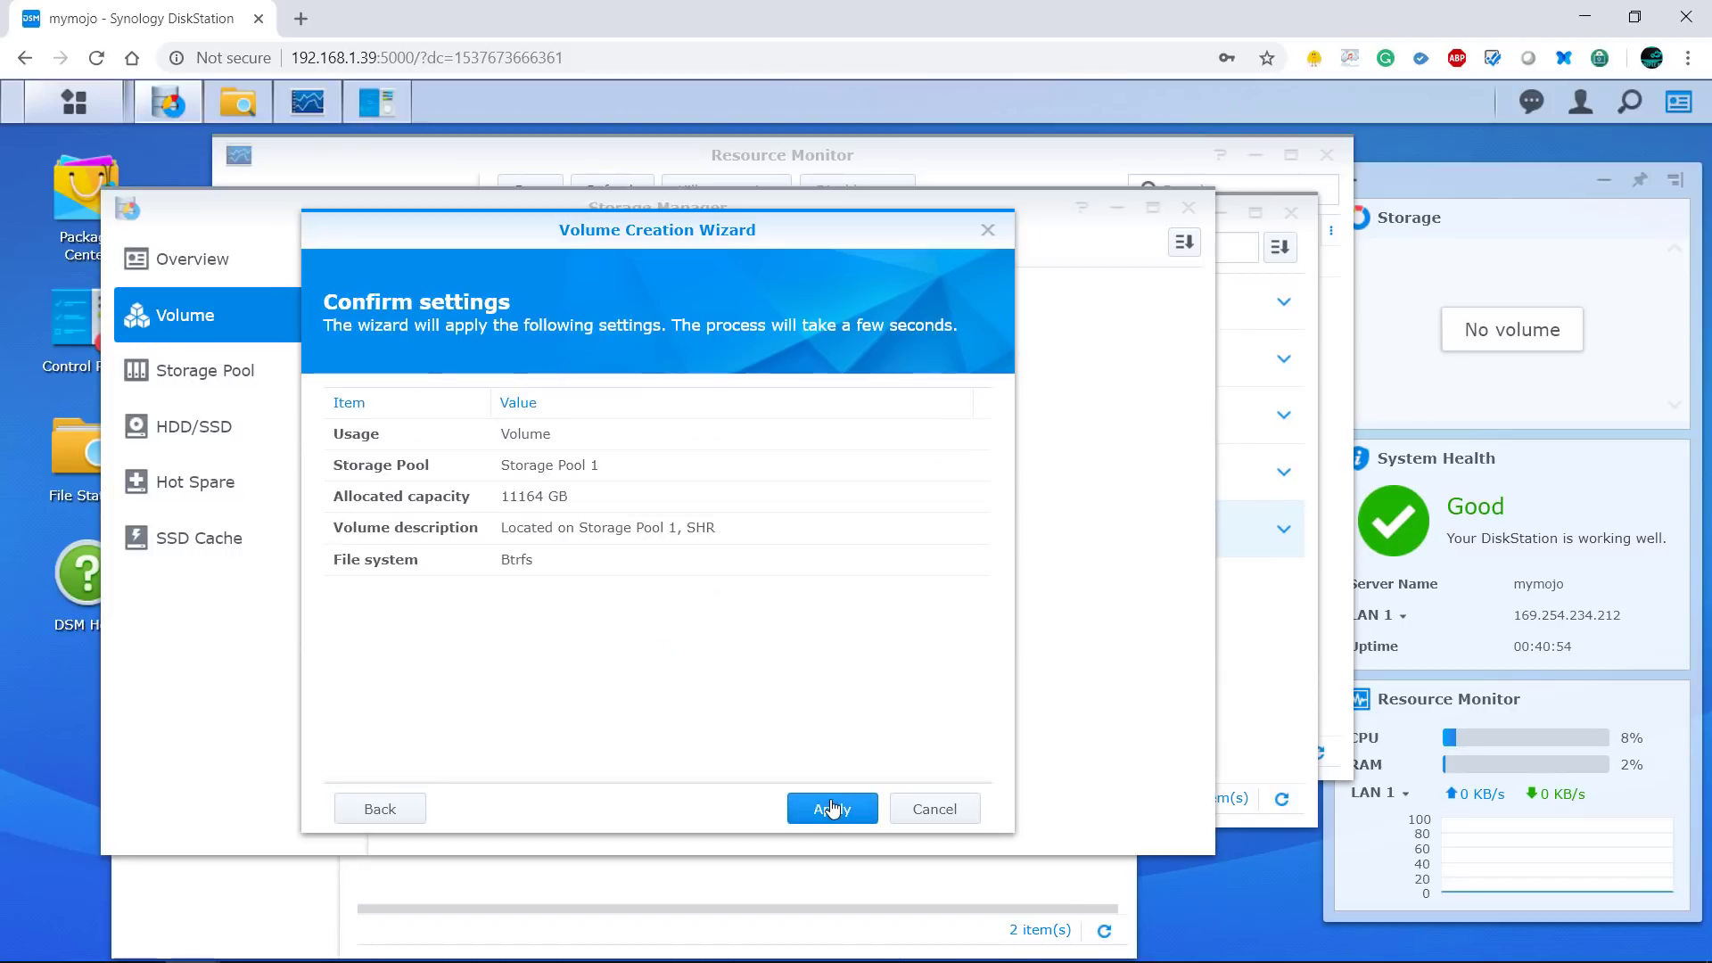
left_click(816, 813)
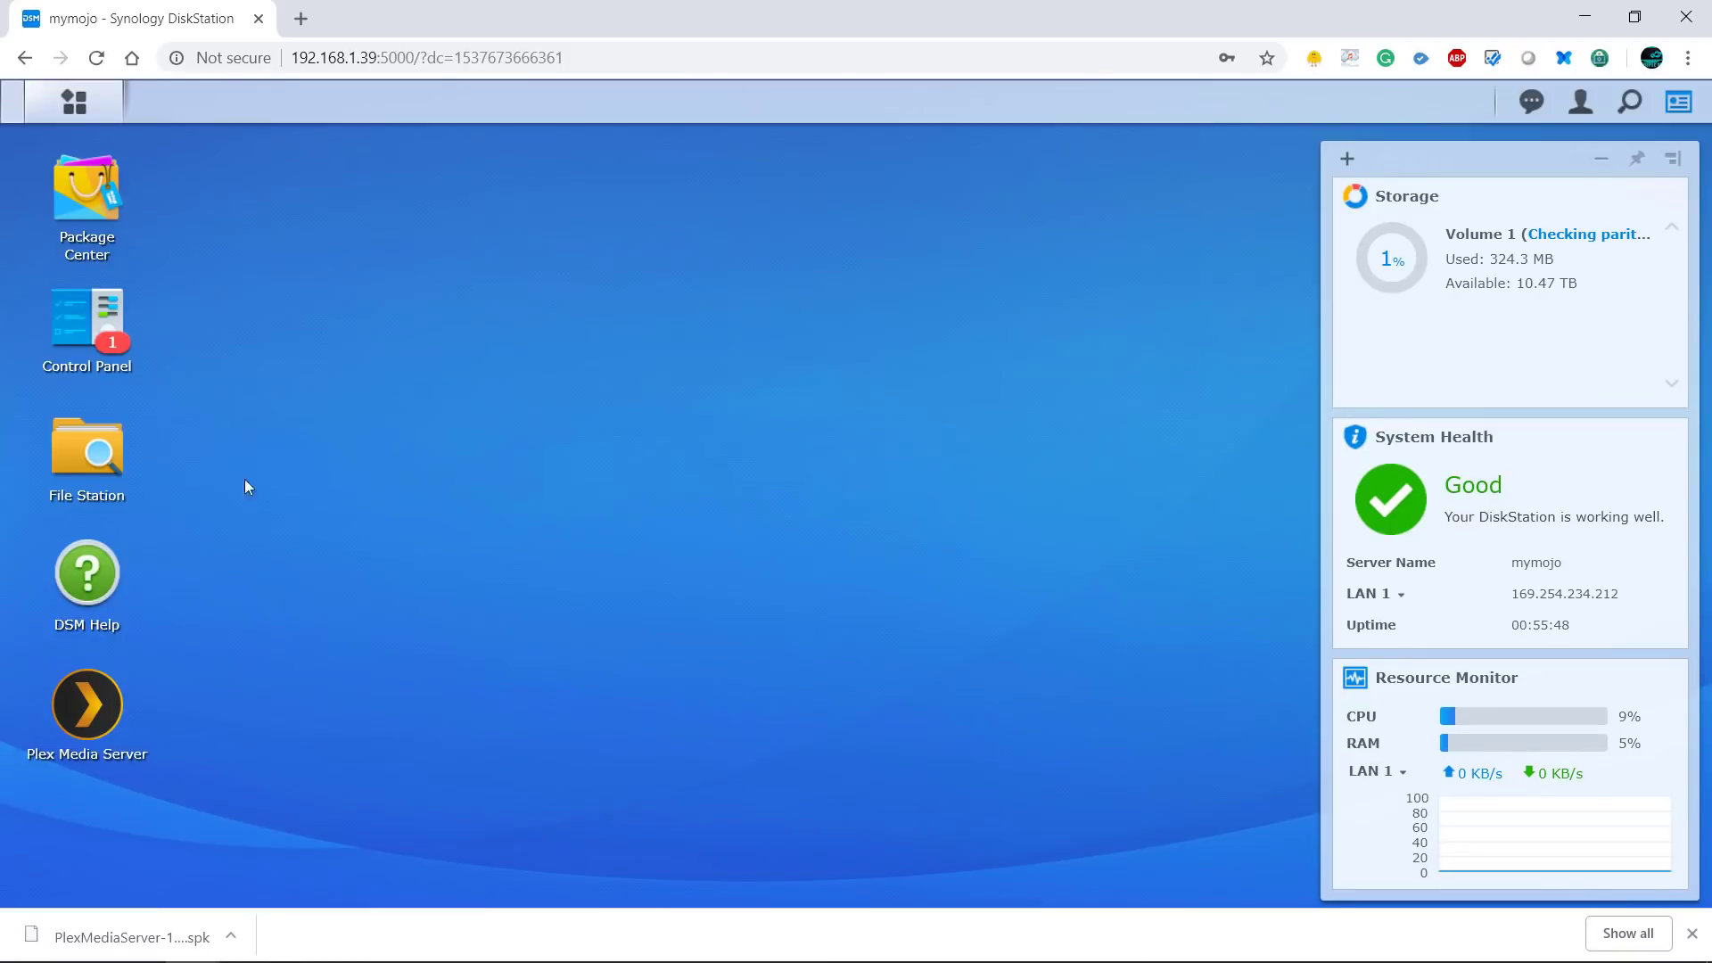
- From File Station, start a new shared folder named 'Plex Media' and skip encryption
left_click(86, 466)
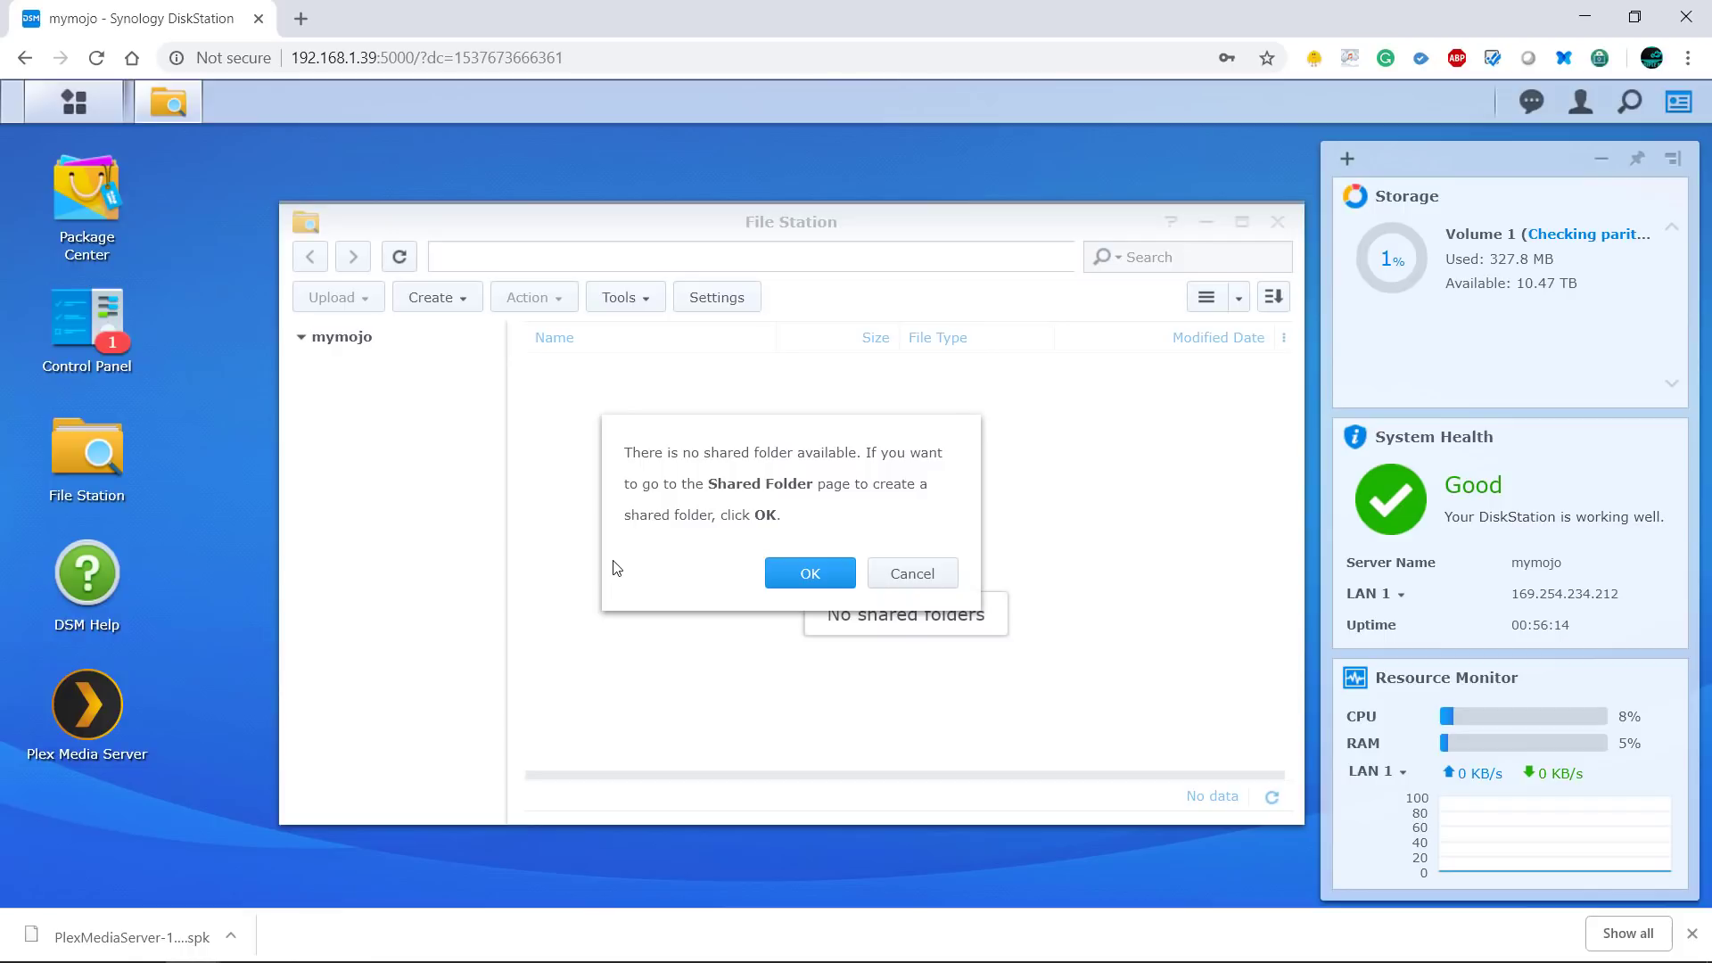
left_click(809, 579)
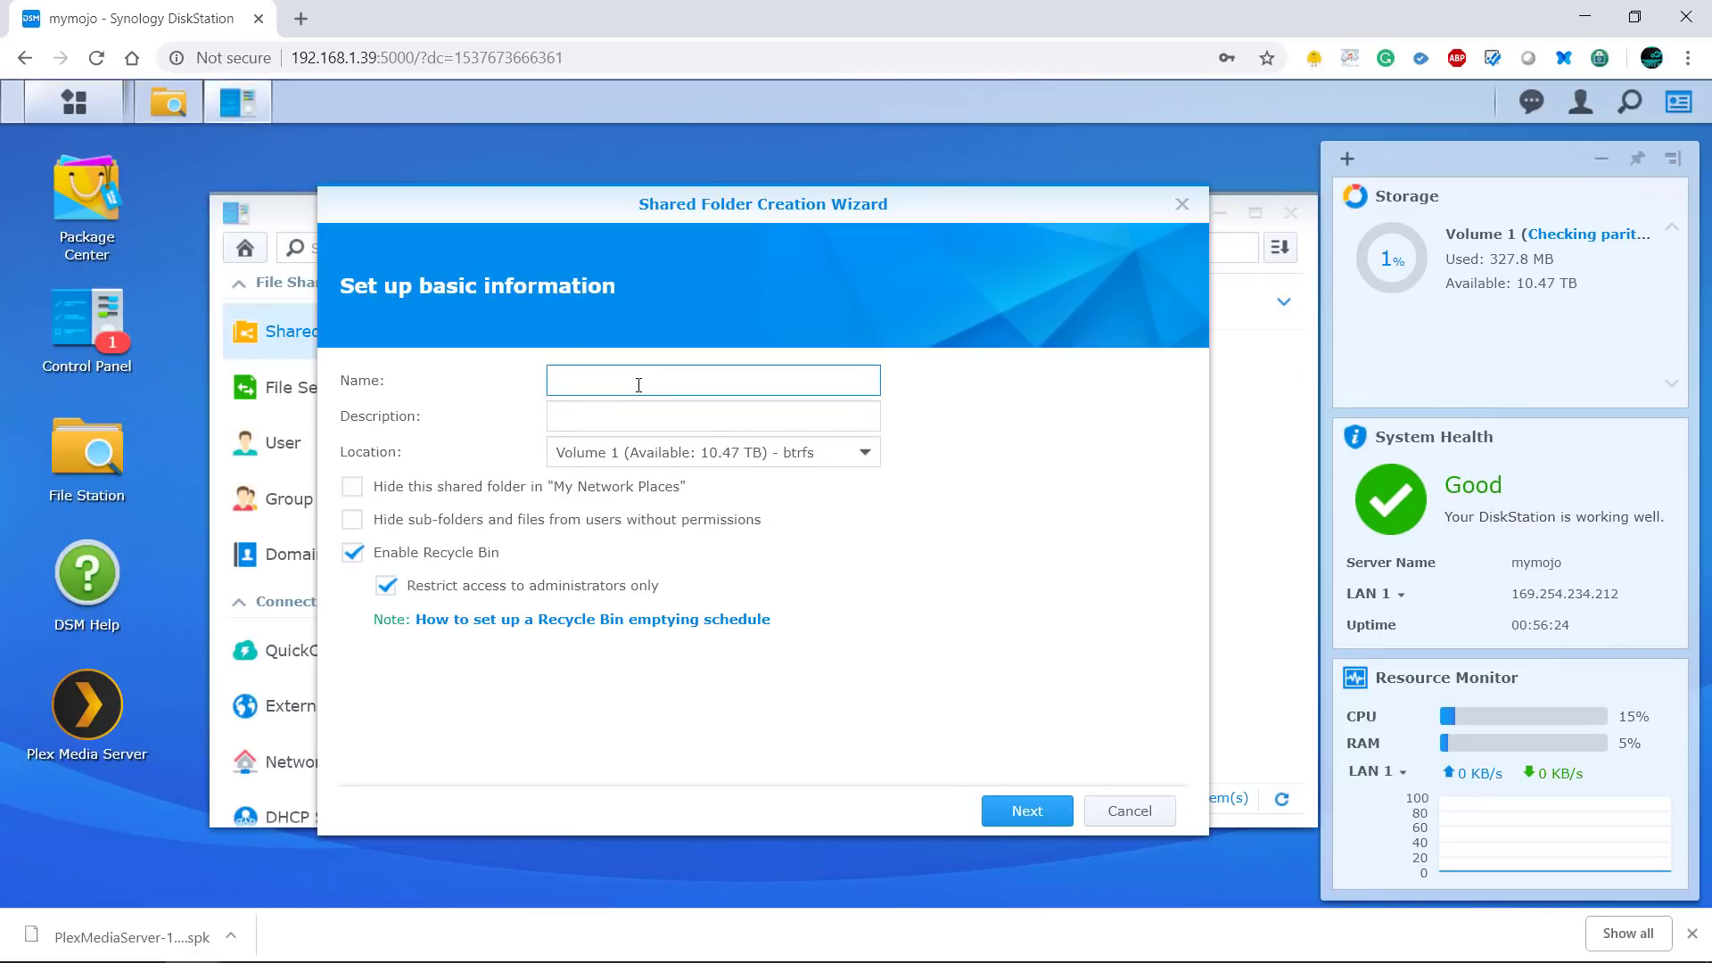
type("Plex Media")
left_click(1034, 811)
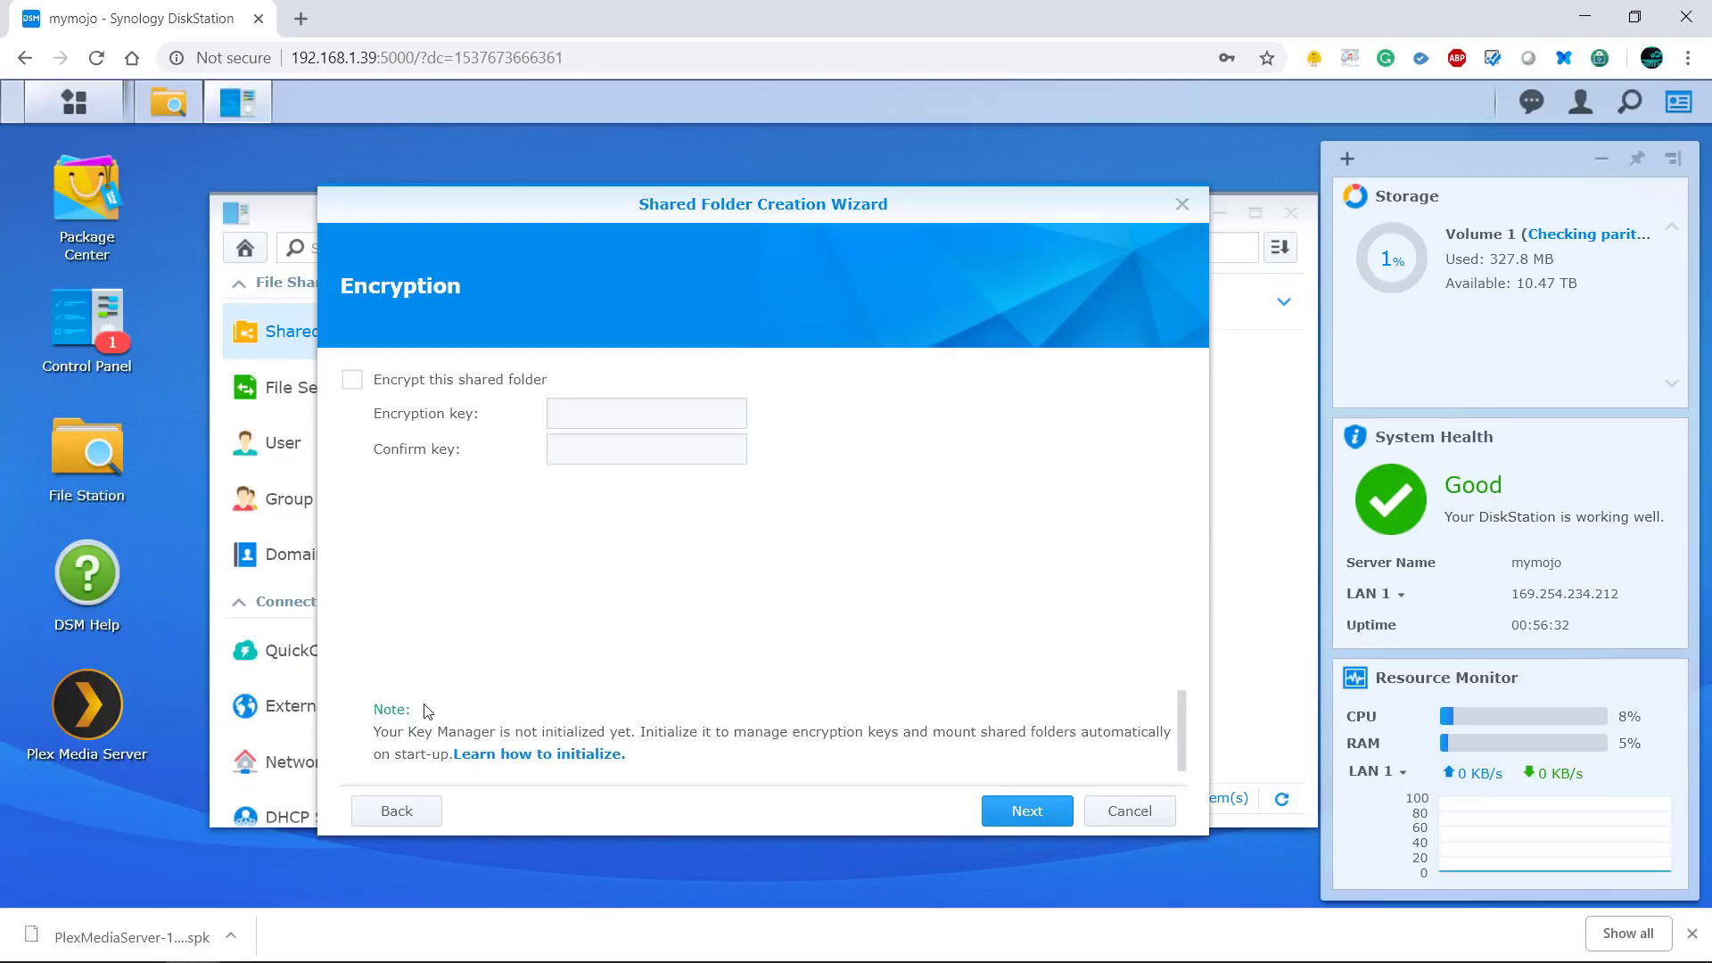
left_click(1027, 812)
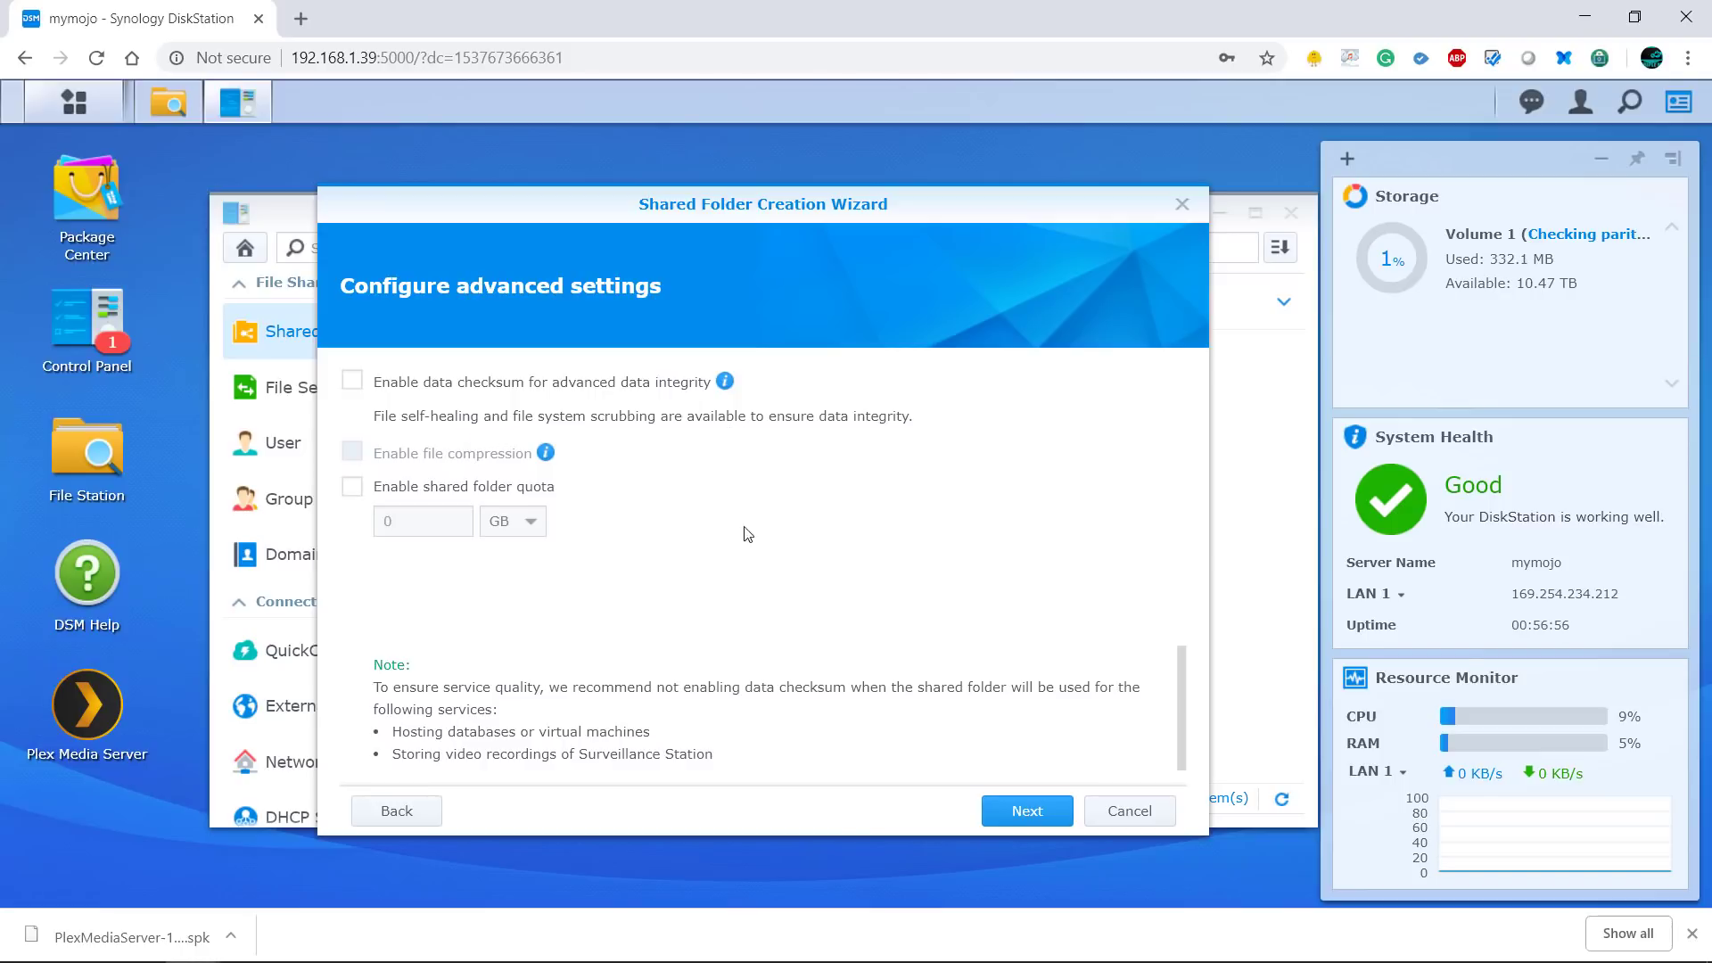
- Enable data checksum, file compression and a 5 TB quota, then create the folder
left_click(351, 380)
mouse_move(546, 454)
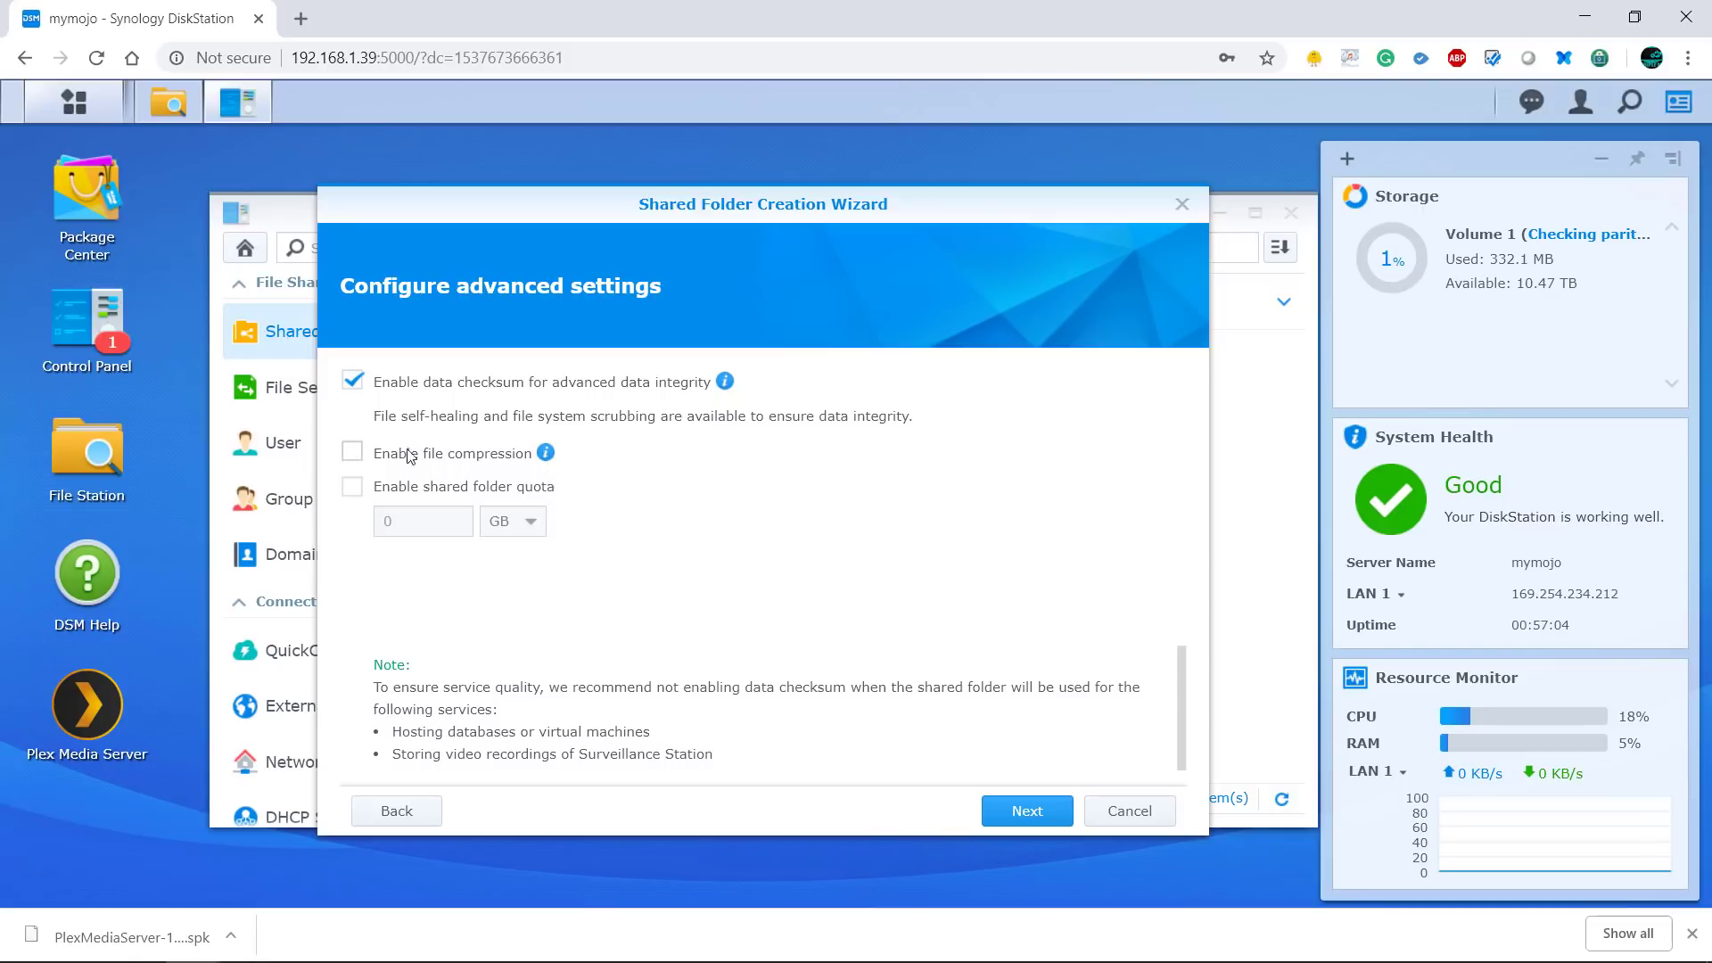
left_click(354, 487)
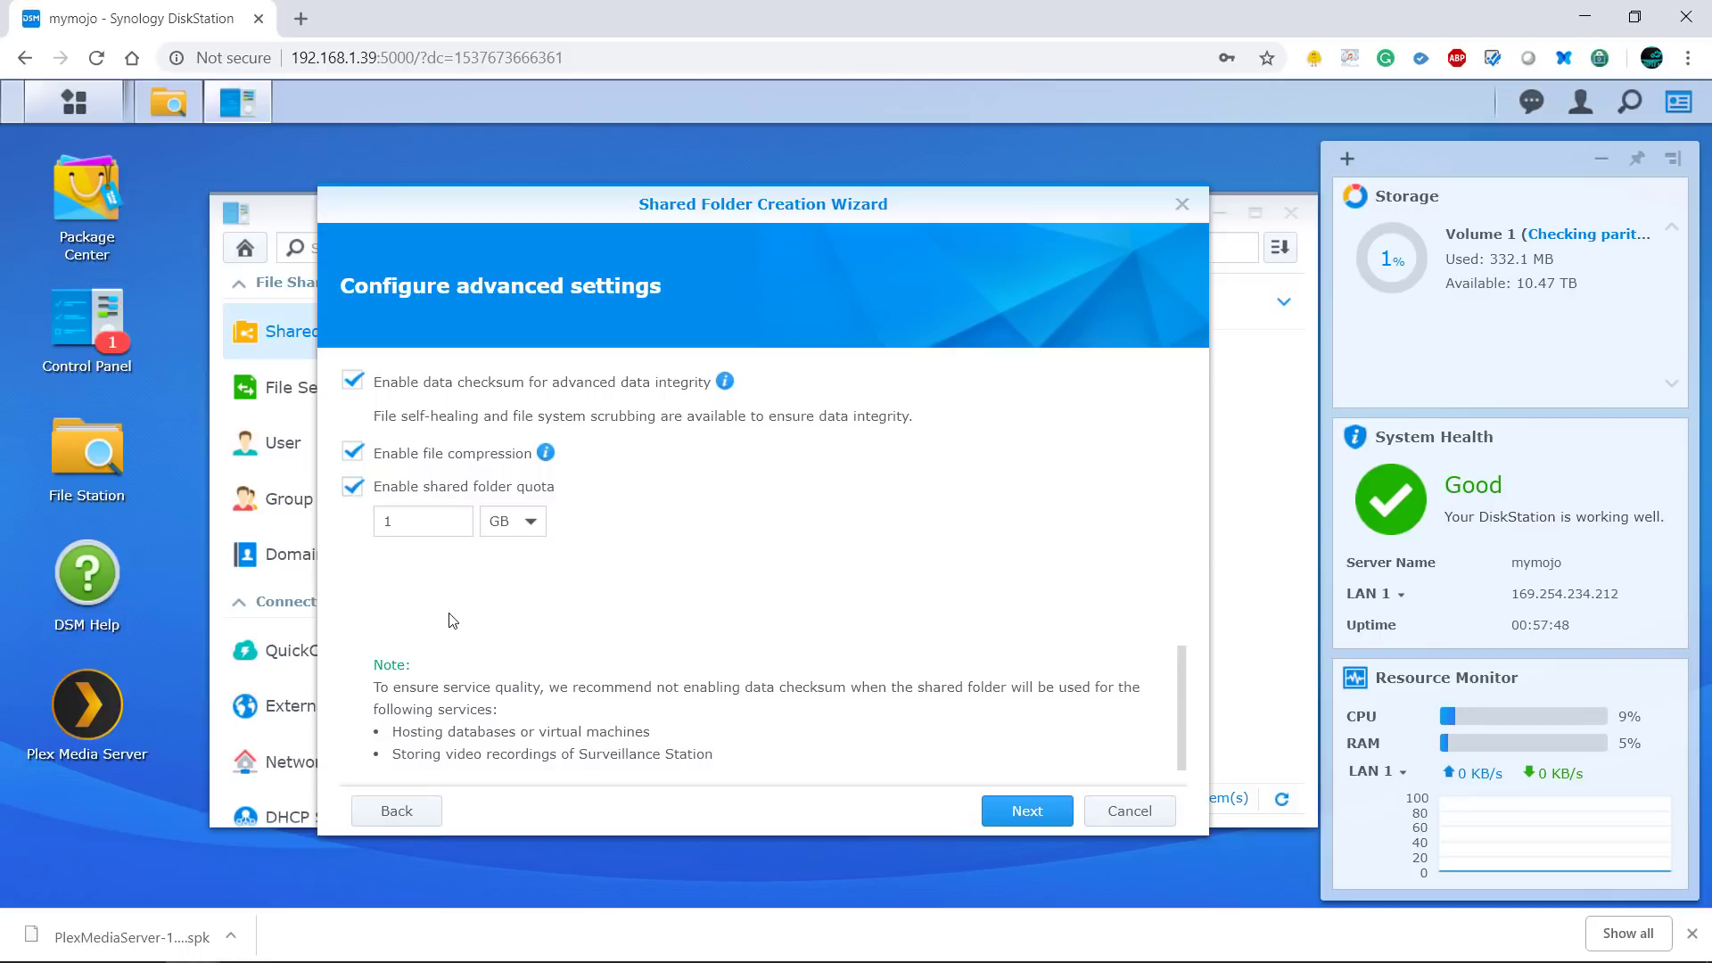
left_click(528, 535)
left_click(512, 584)
double_click(417, 526)
left_click(1032, 809)
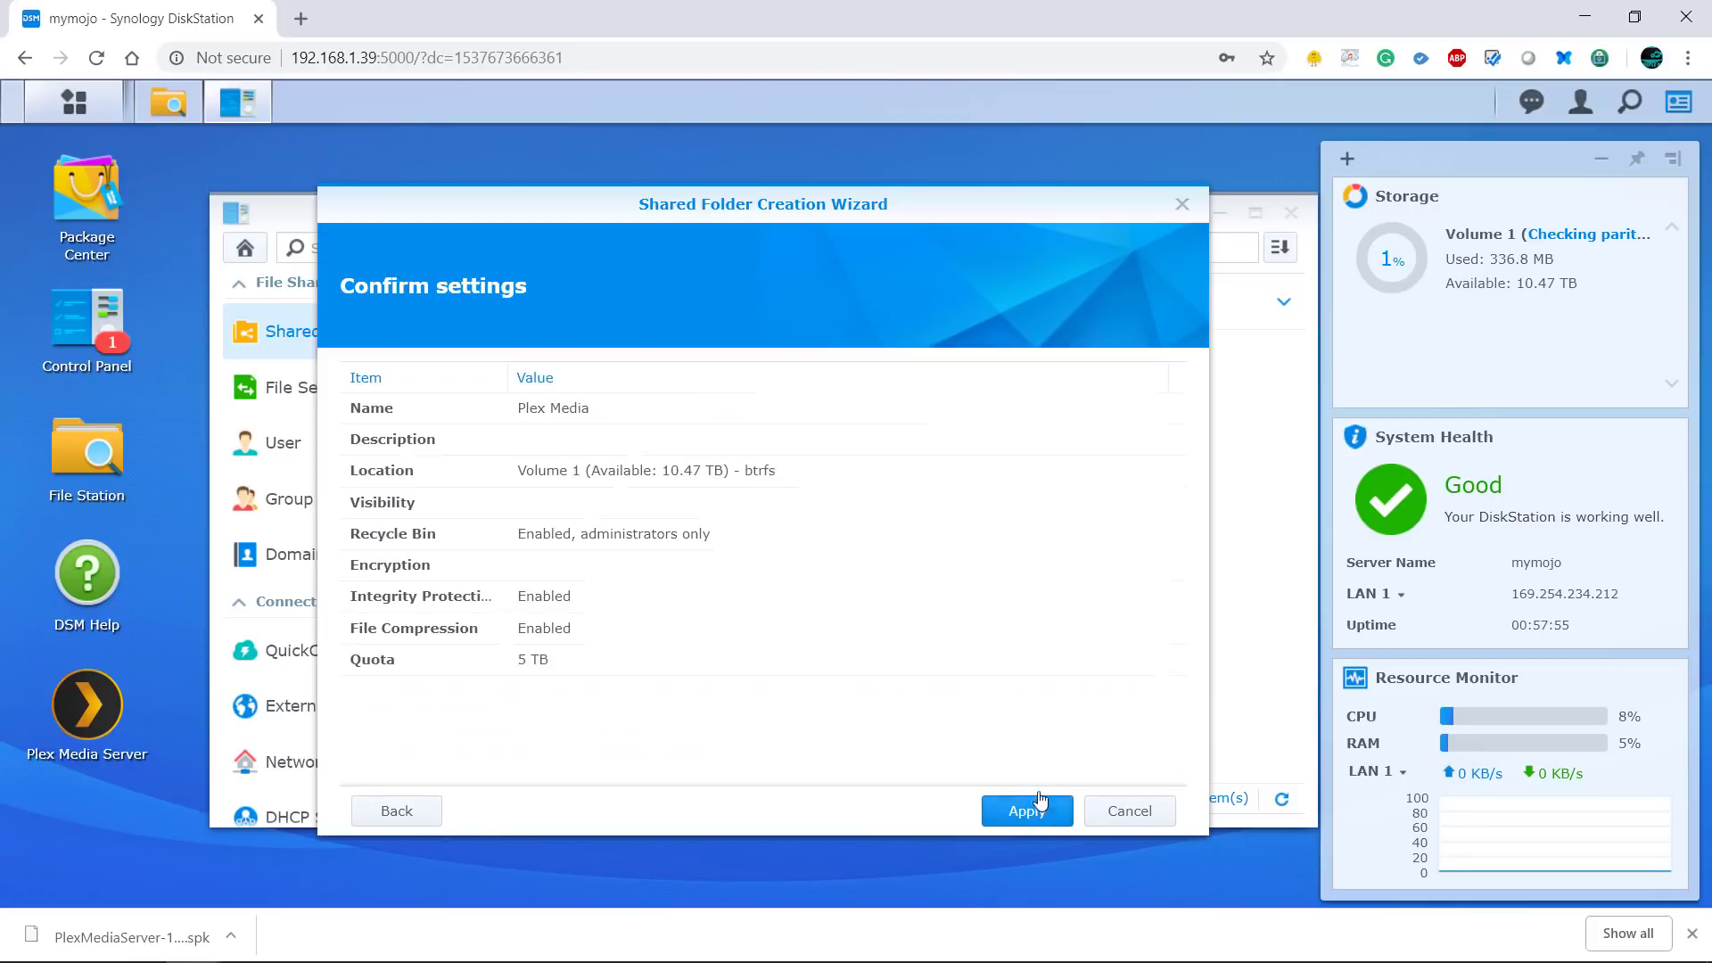
left_click(986, 813)
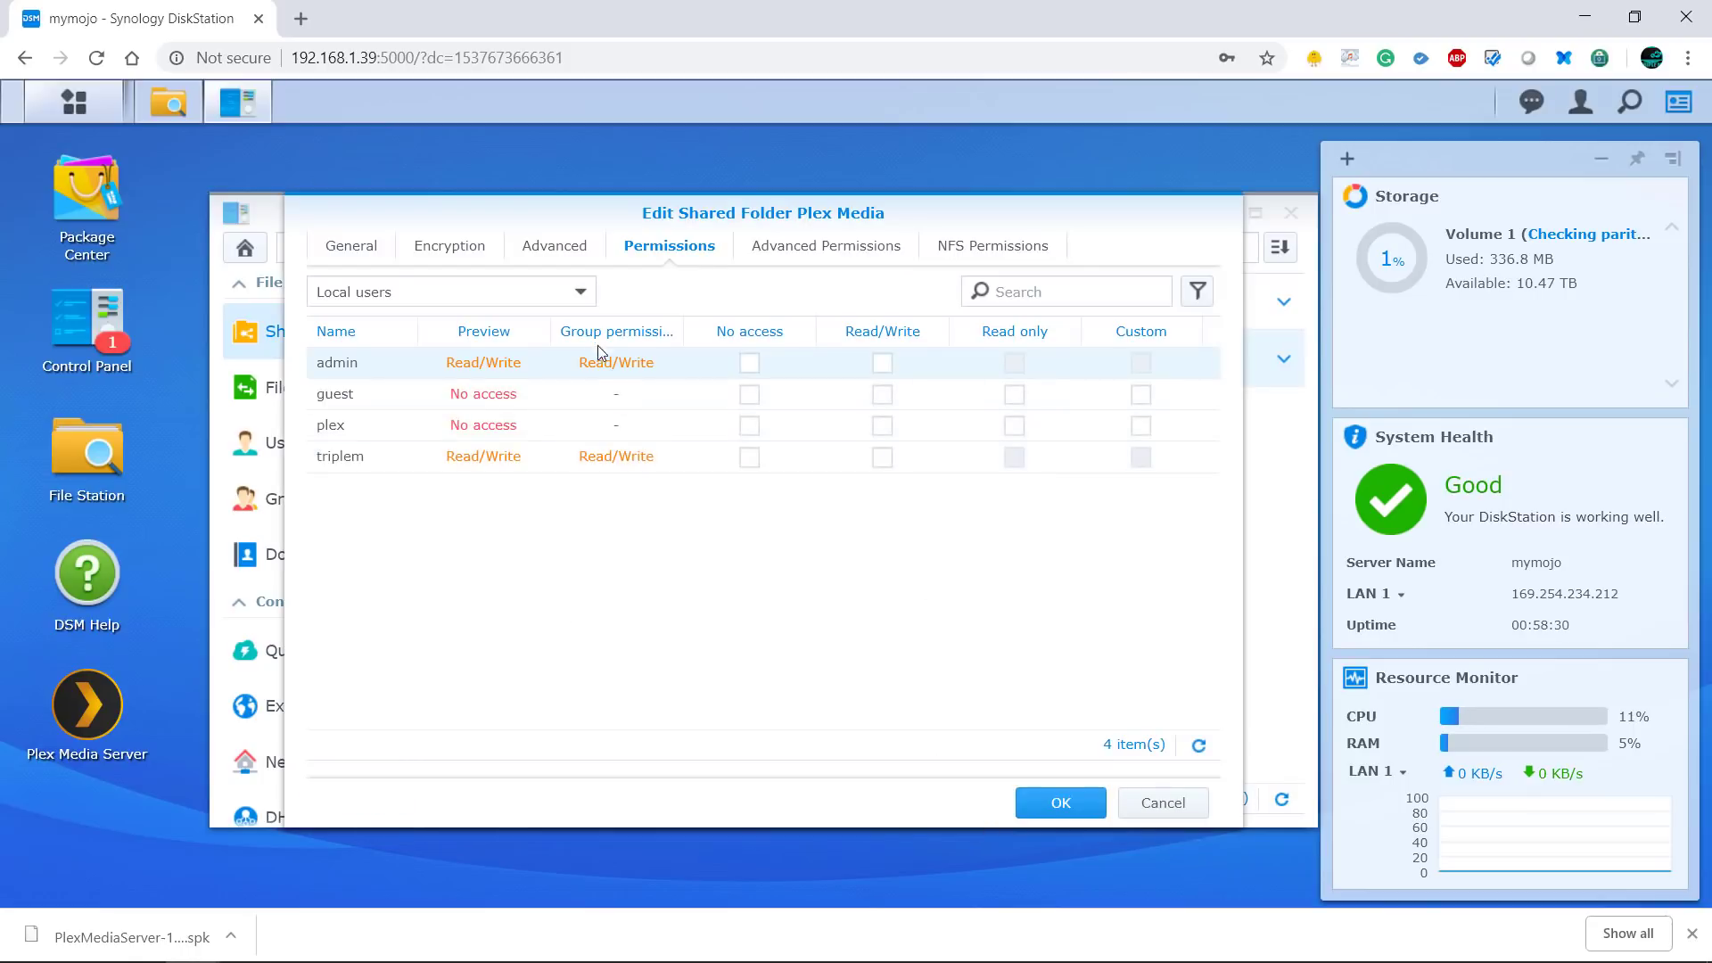
- Grant the second local user Read/Write on Plex Media, save, and close File Station
left_click(581, 295)
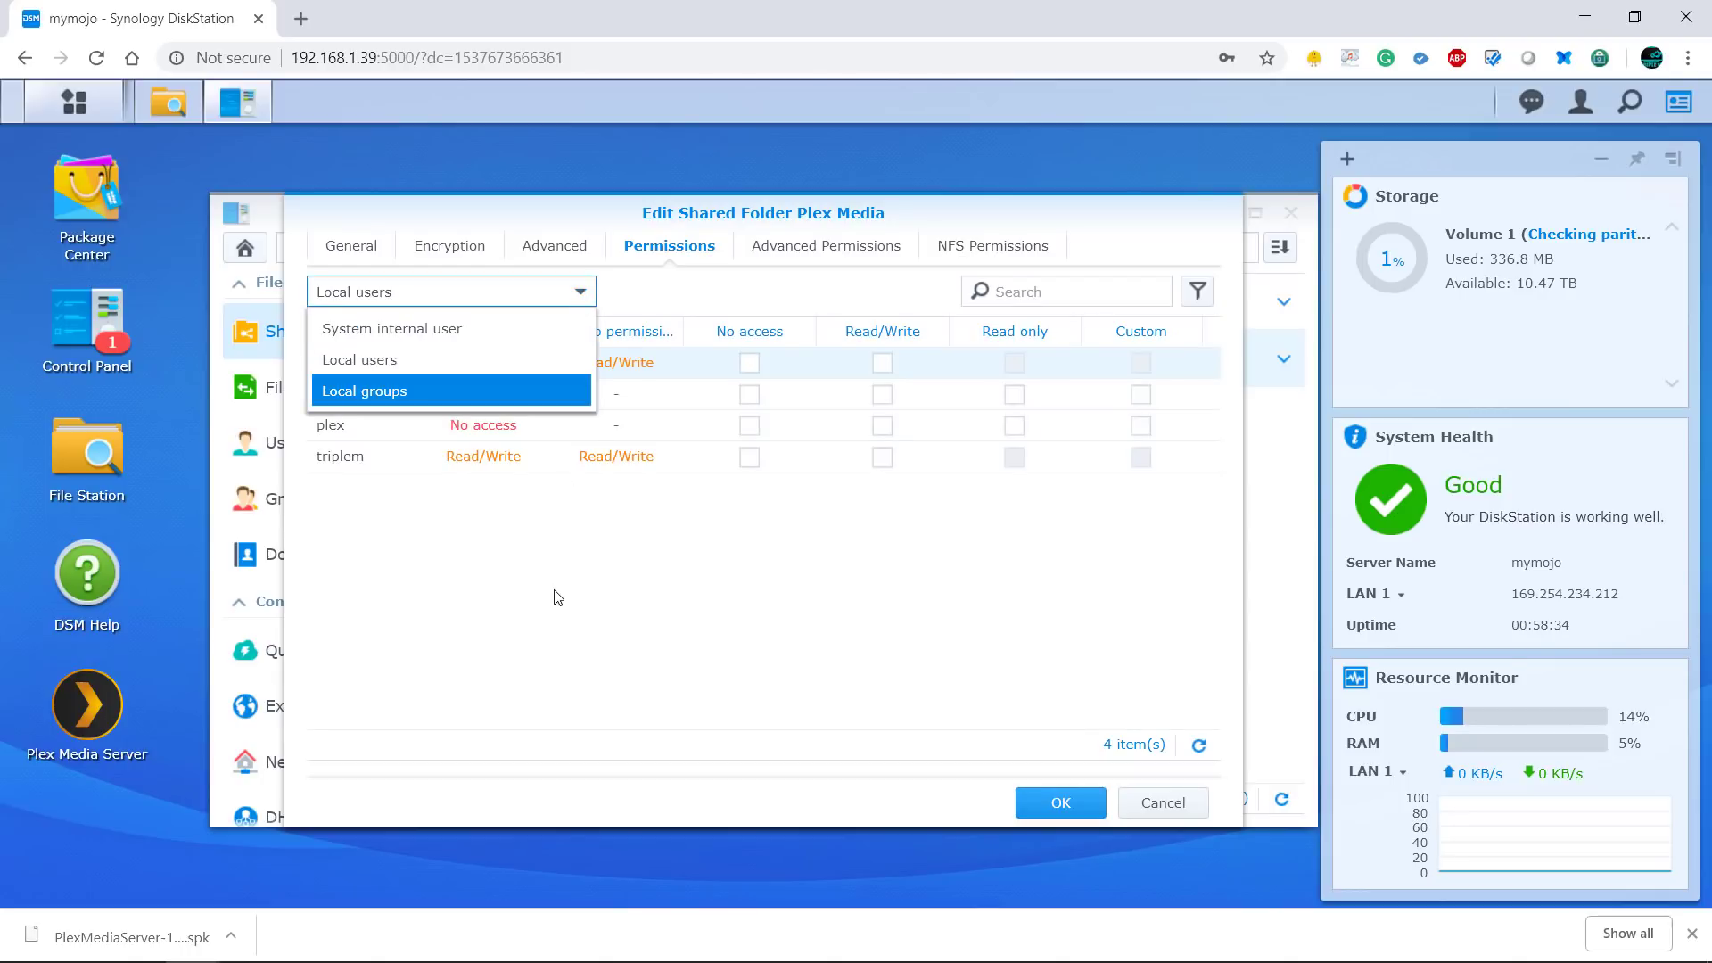
left_click(577, 575)
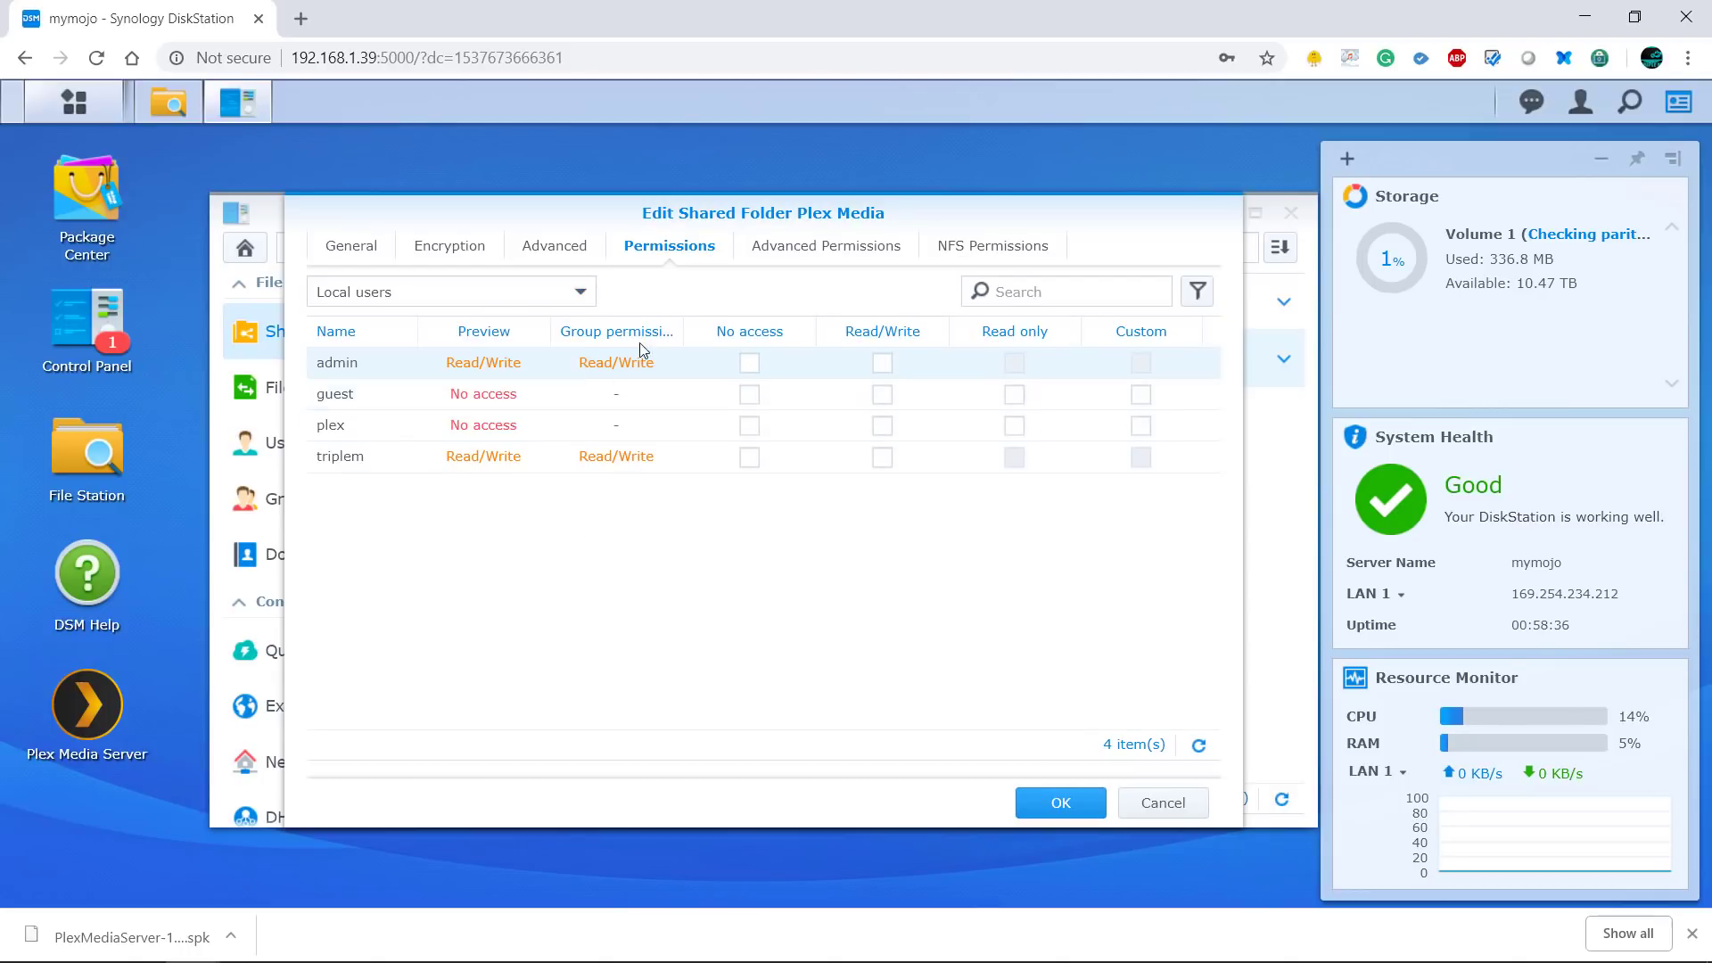
left_click(749, 457)
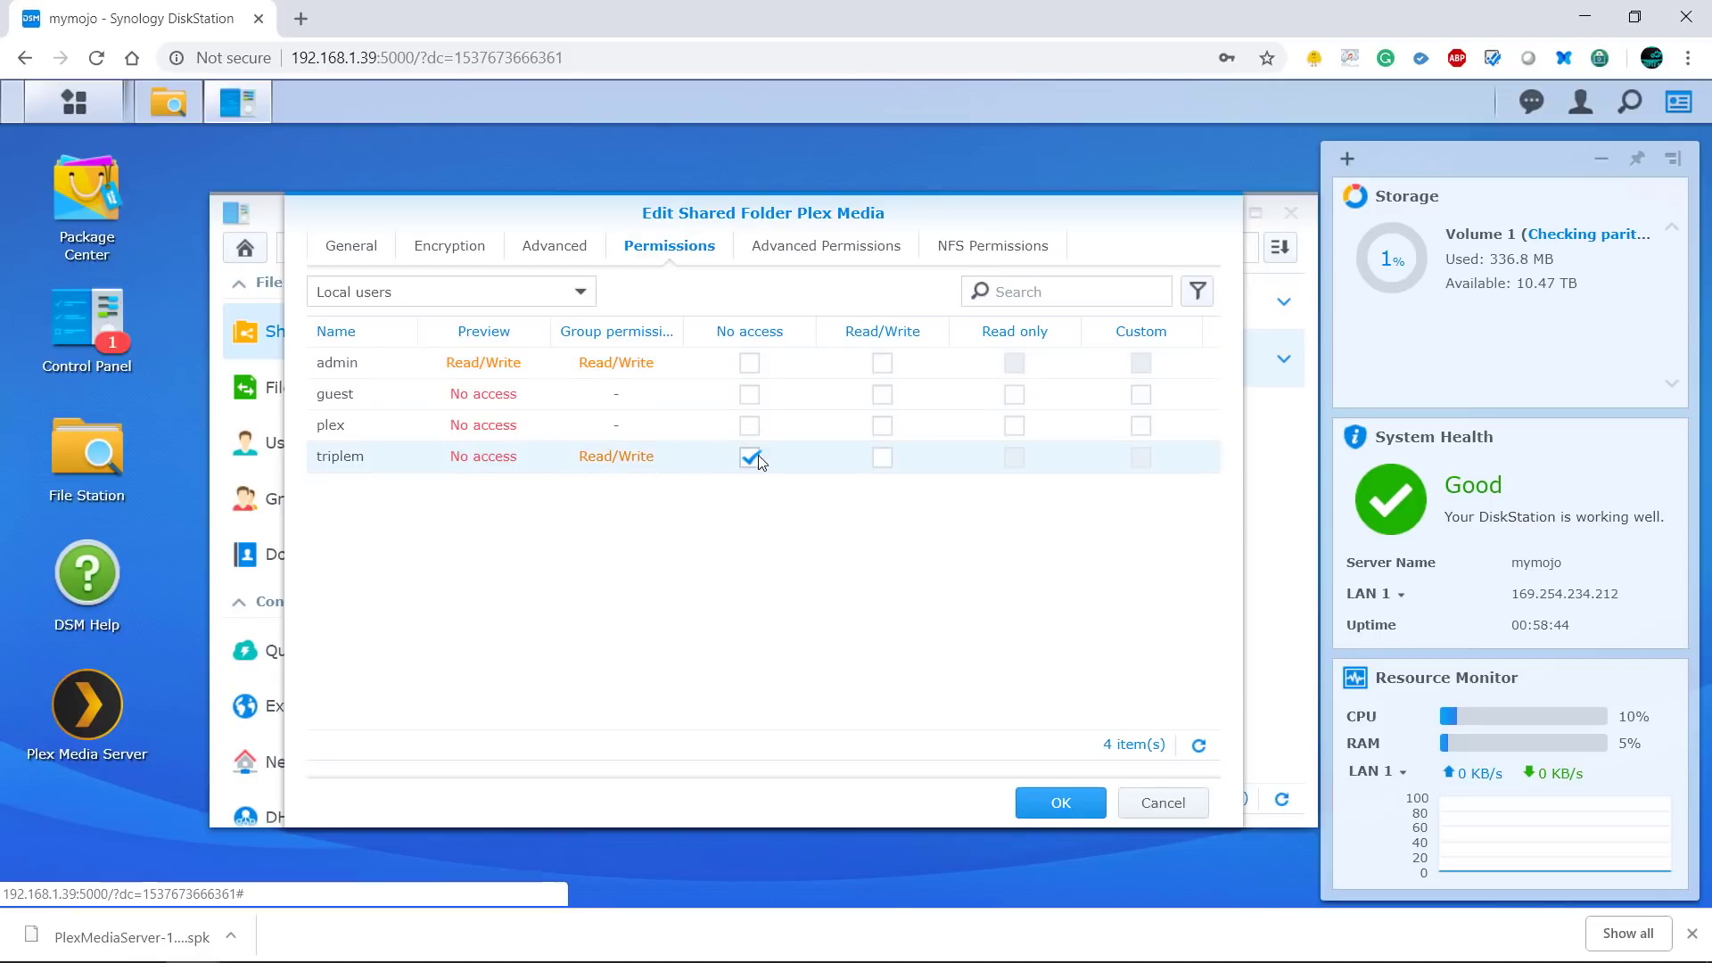
left_click(884, 459)
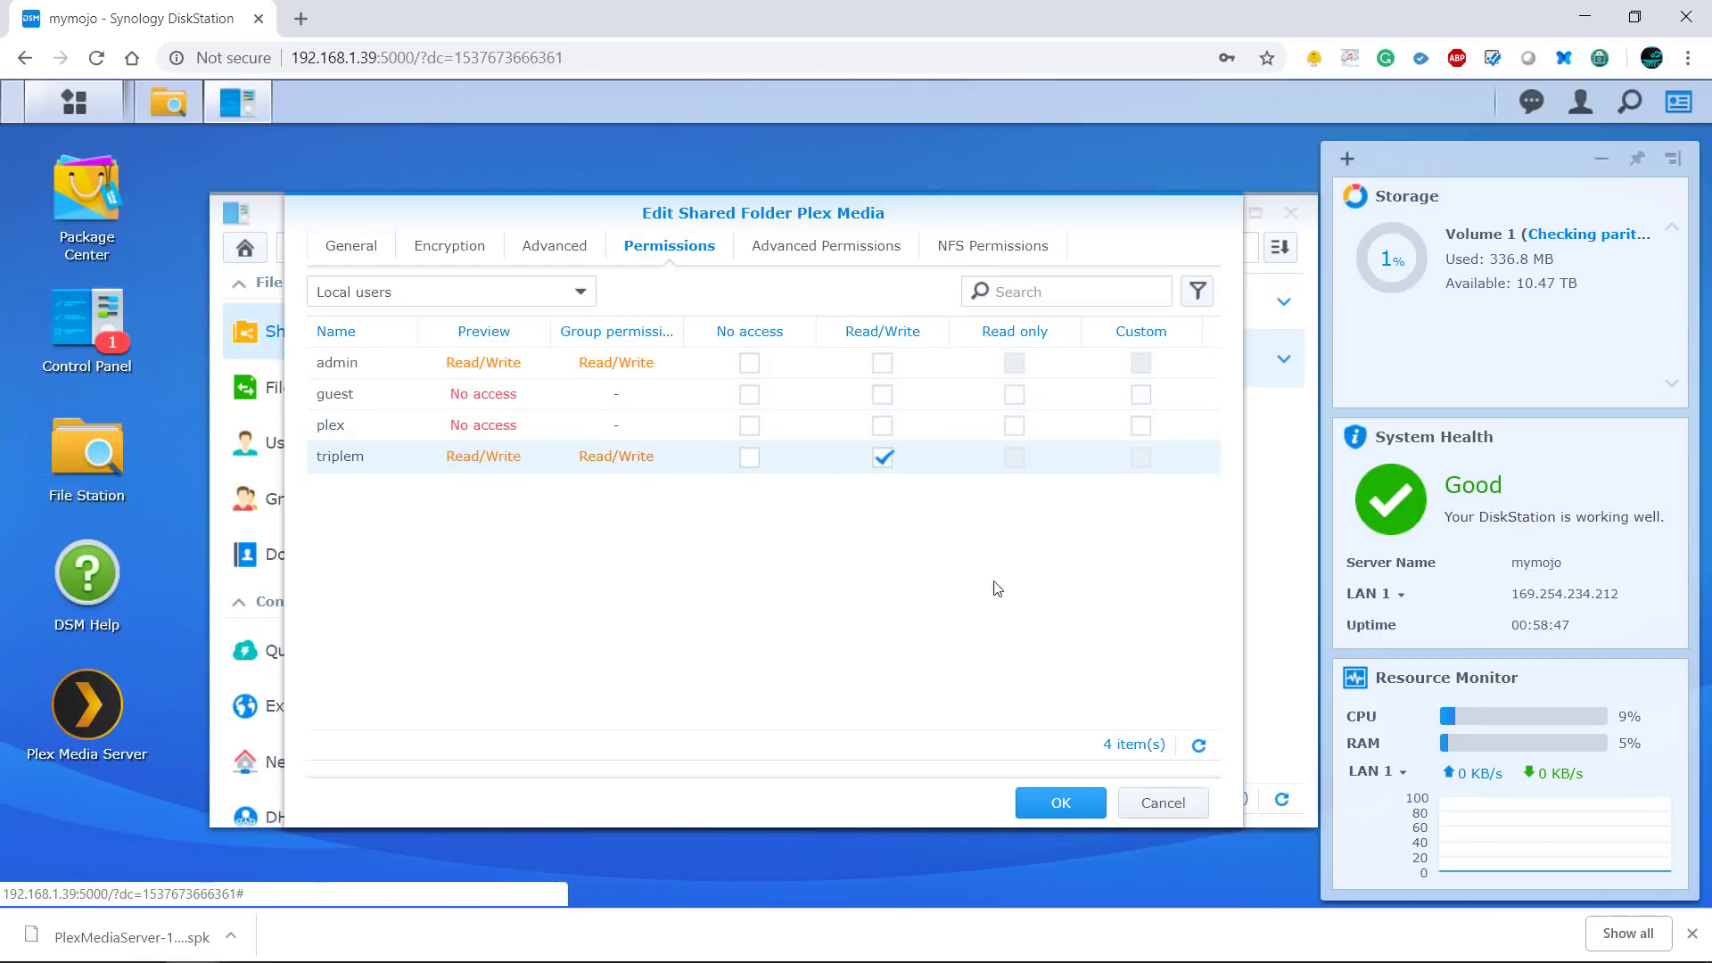
left_click(1045, 805)
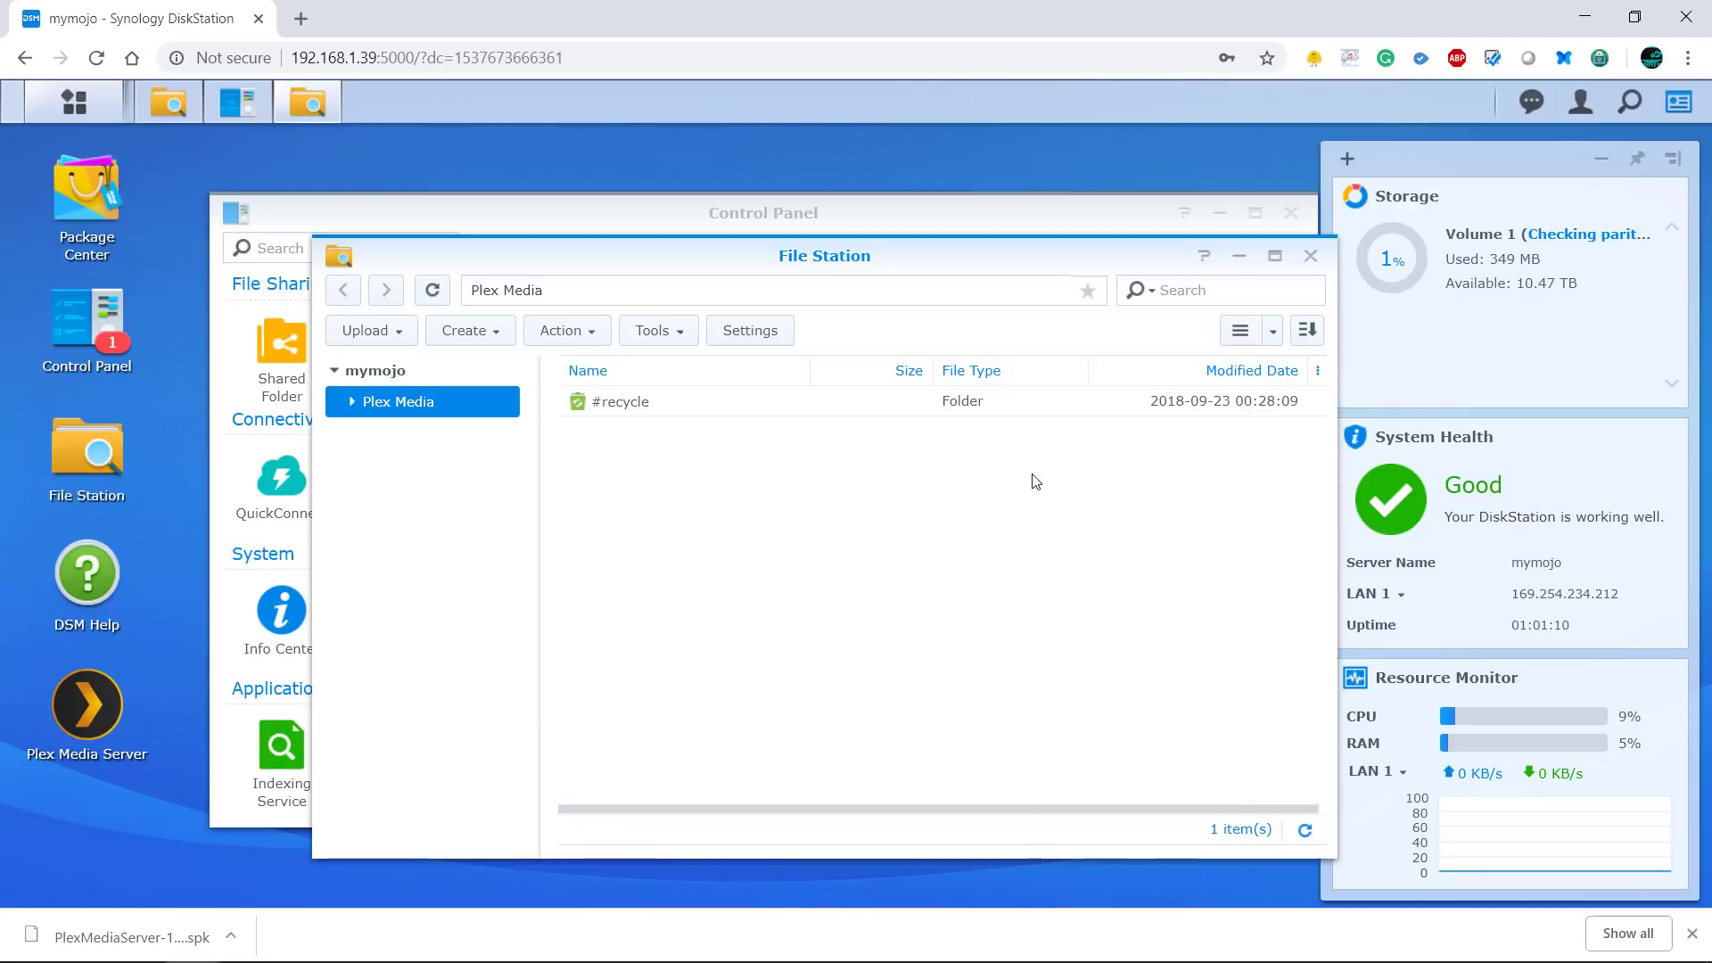
left_click(1310, 256)
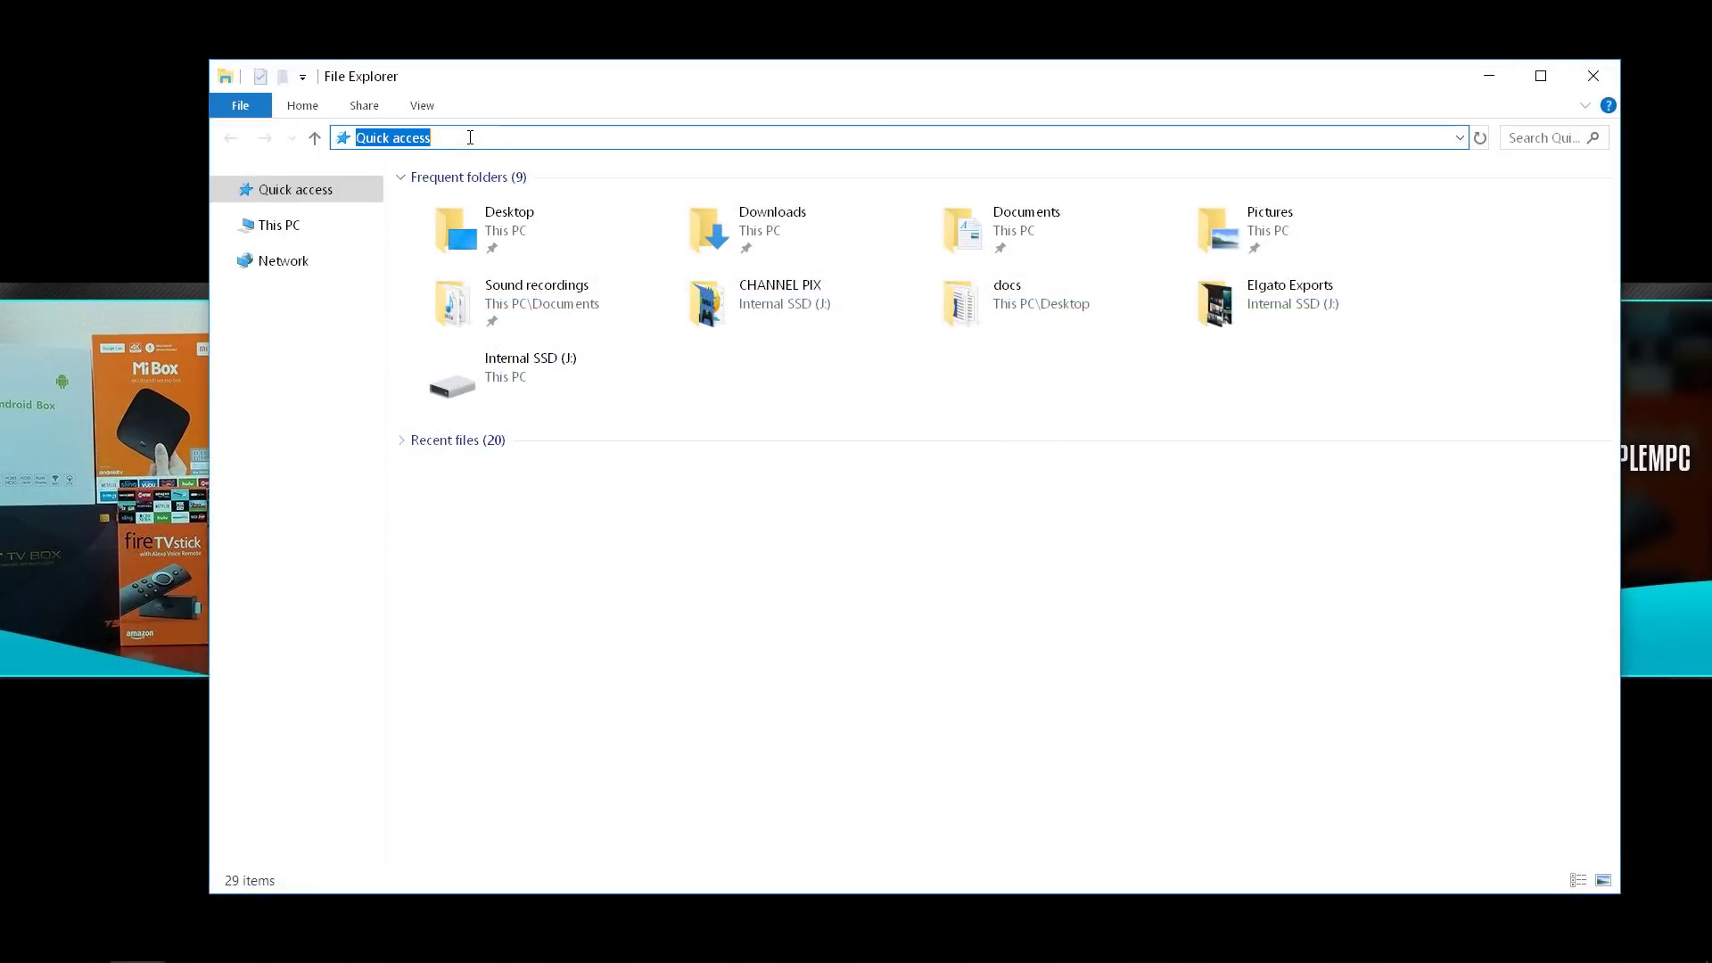
- Connect to \\192.168.1.39 with the NAS account's user name and password, then open the Plex Media share
type("\\\\")
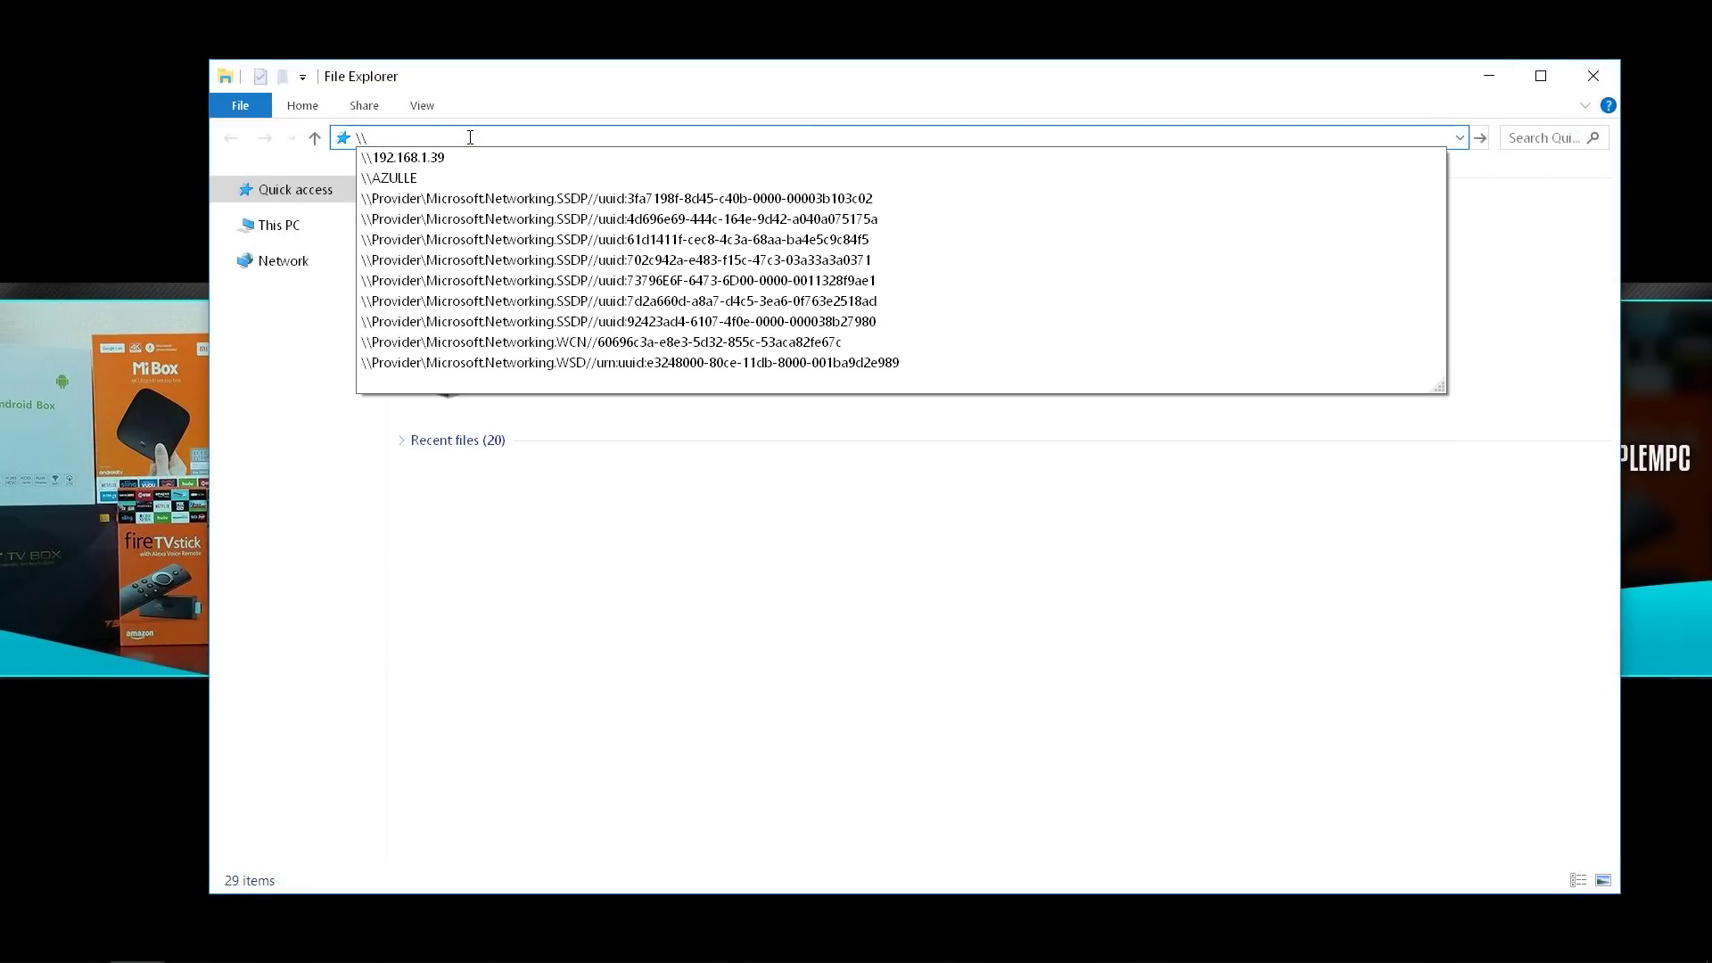
key("Down")
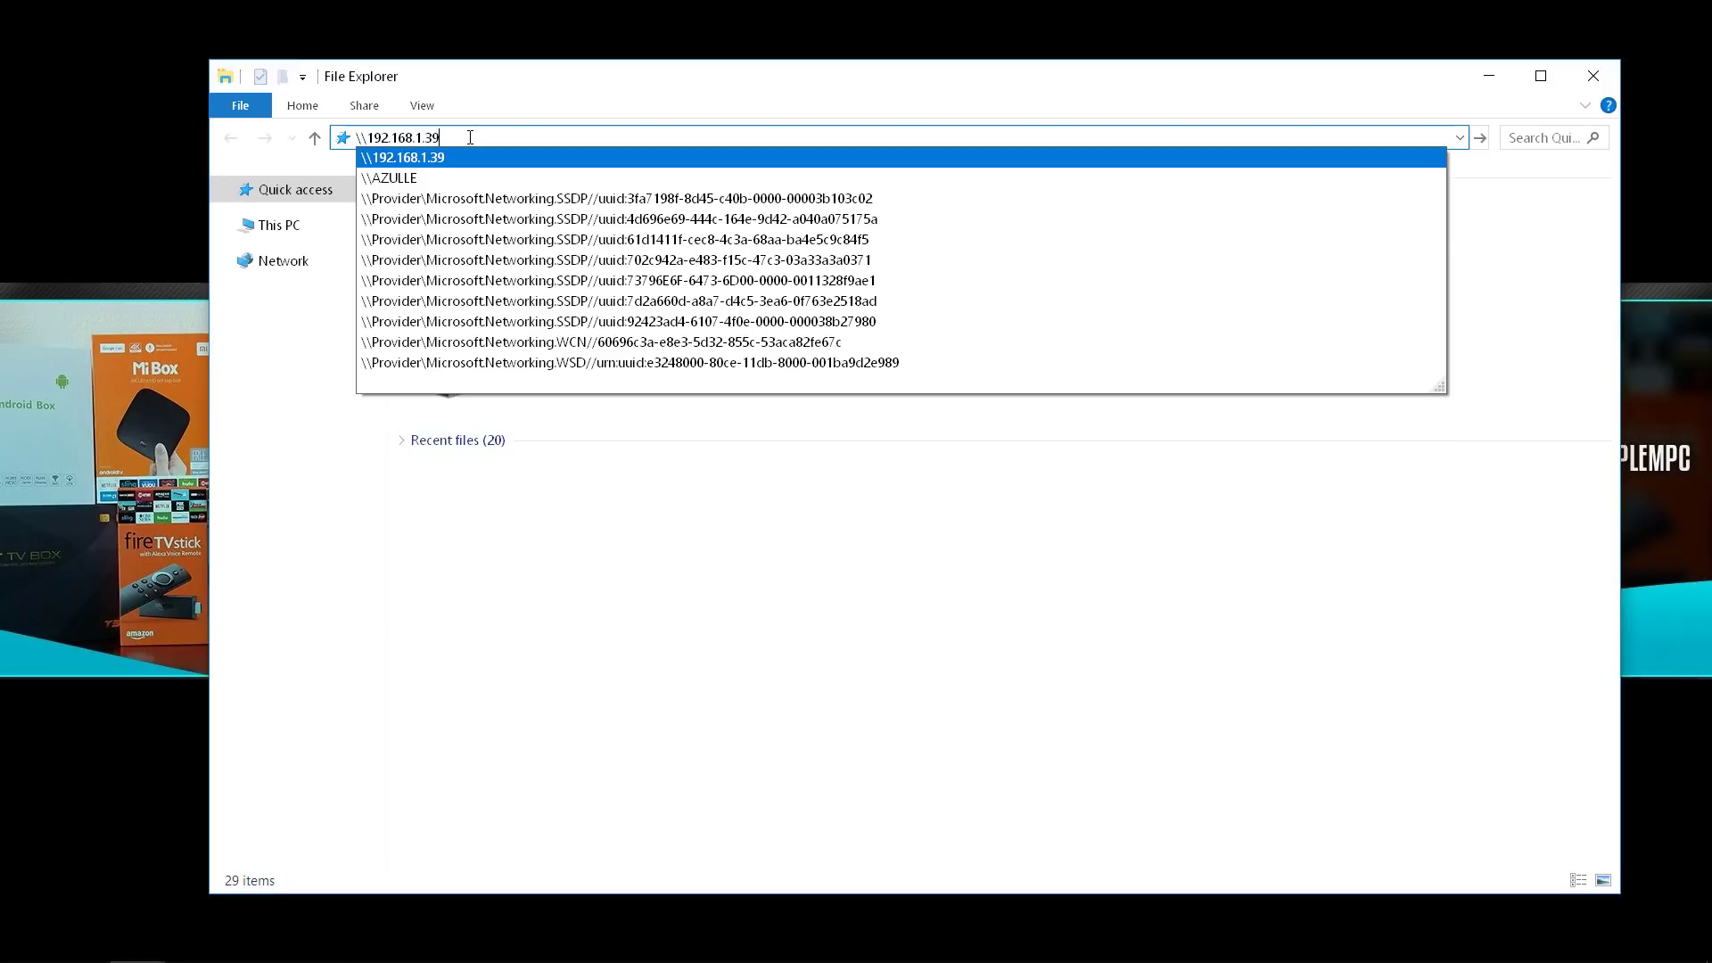
key("Return")
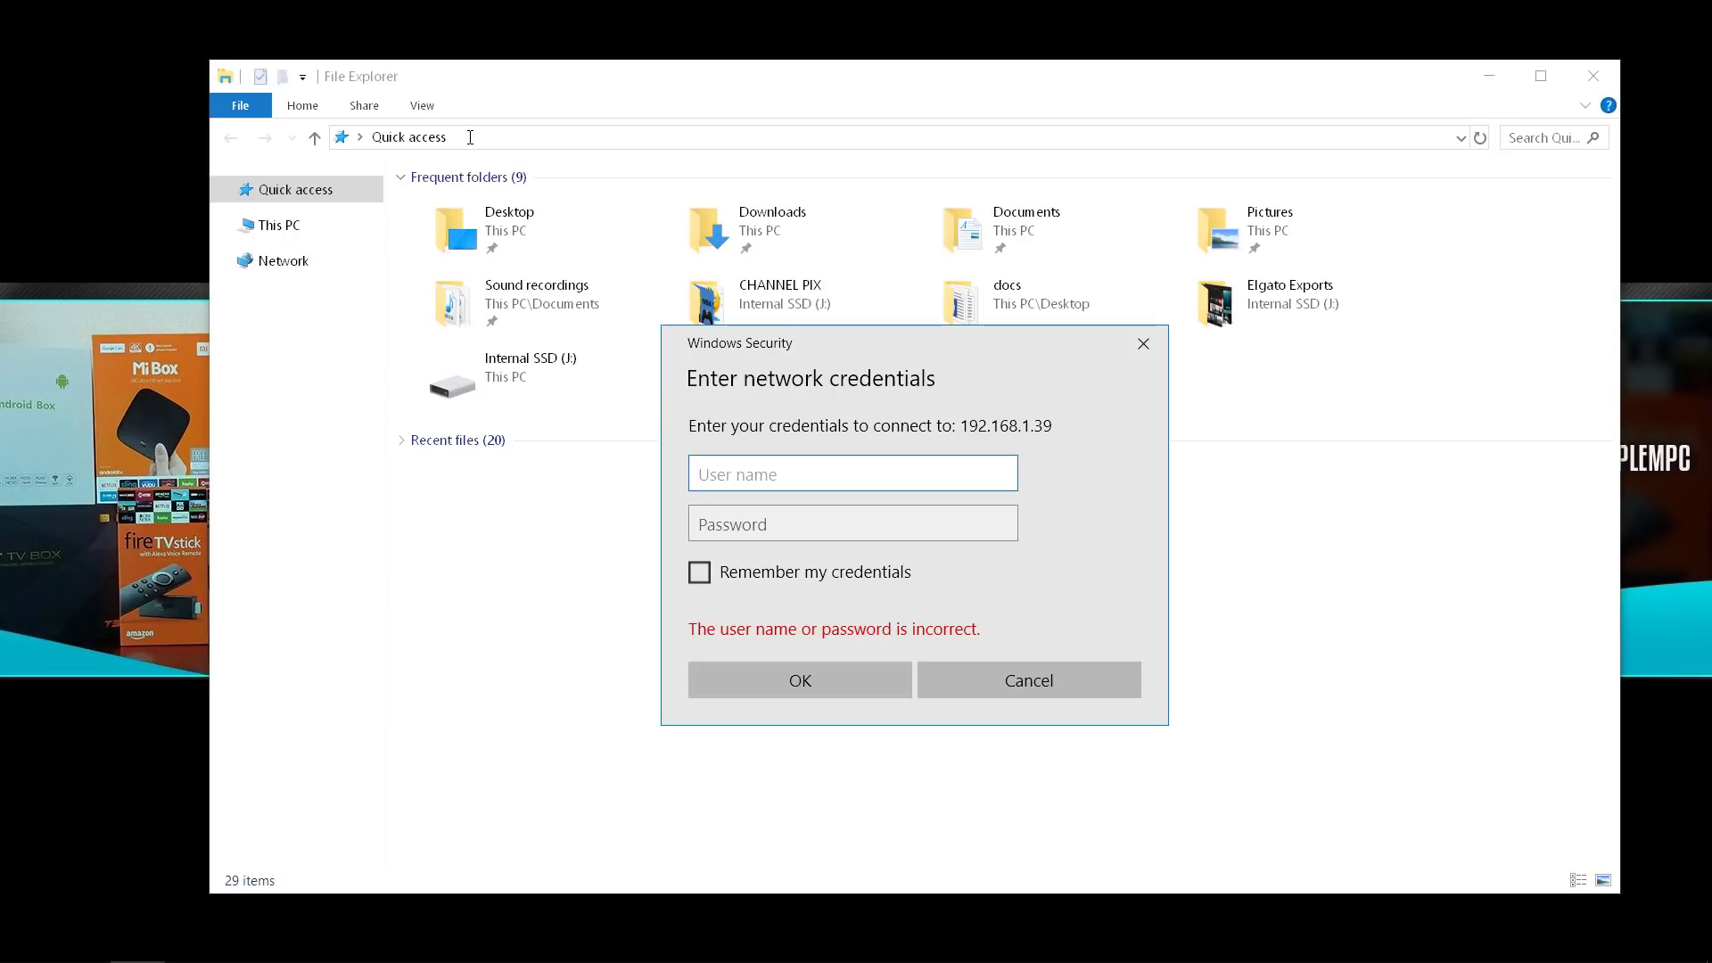
type("triplem")
key("Tab")
type("******")
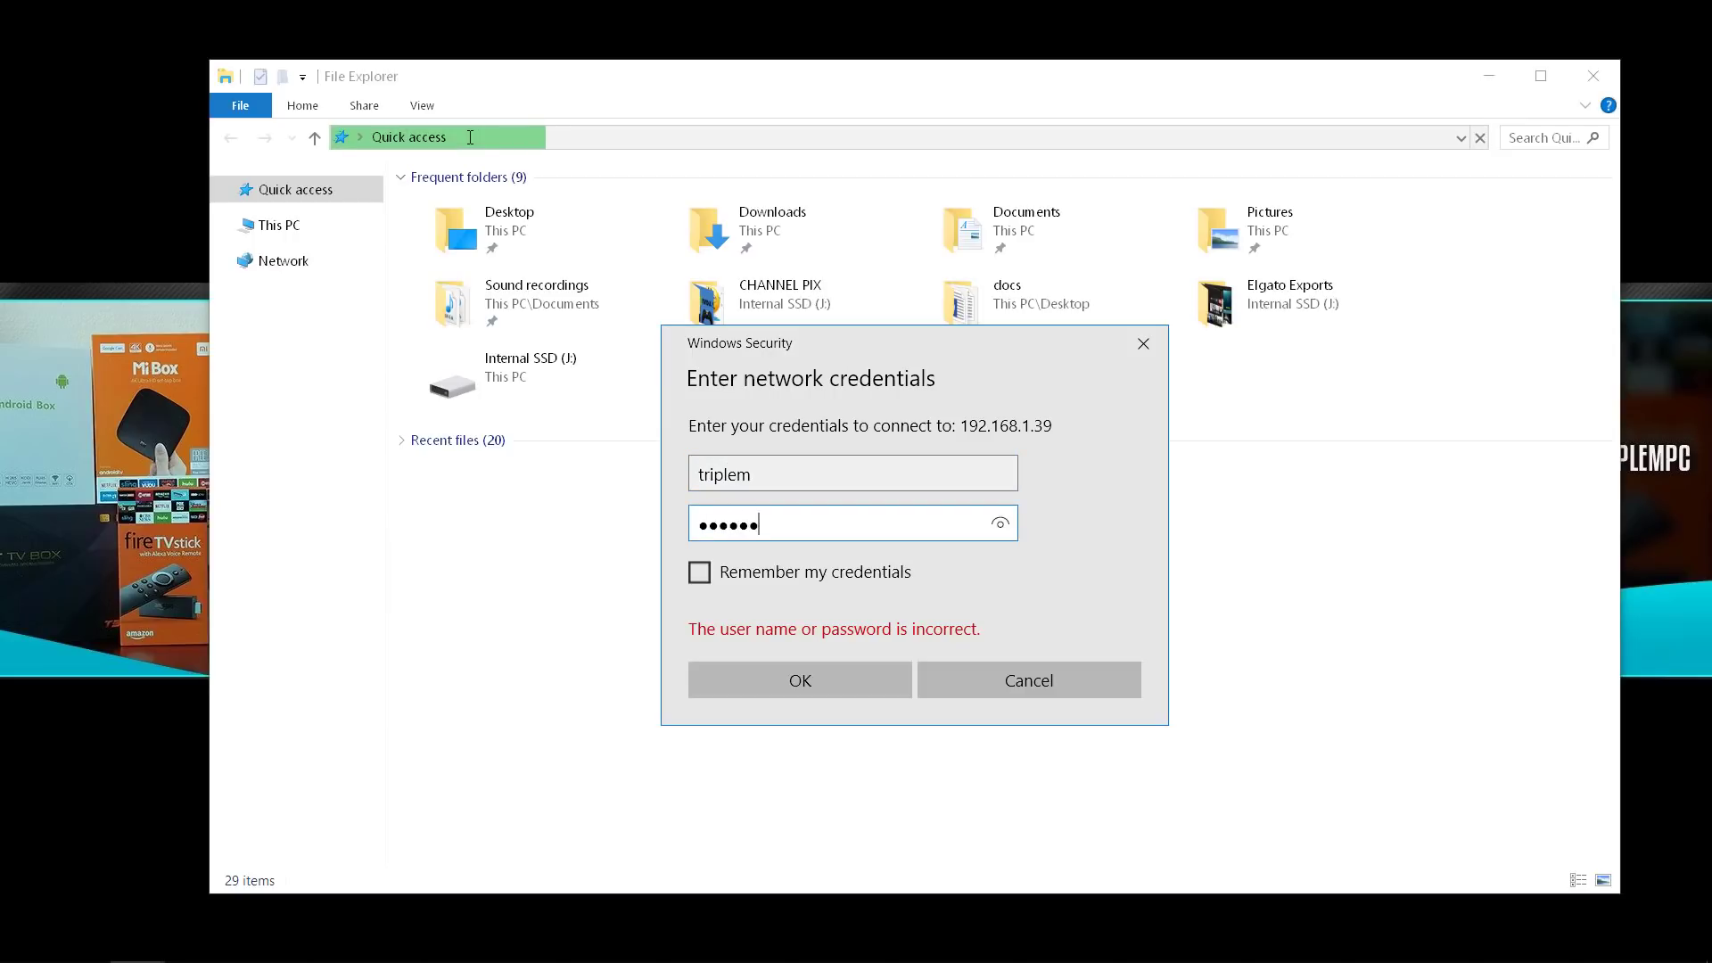
type("***")
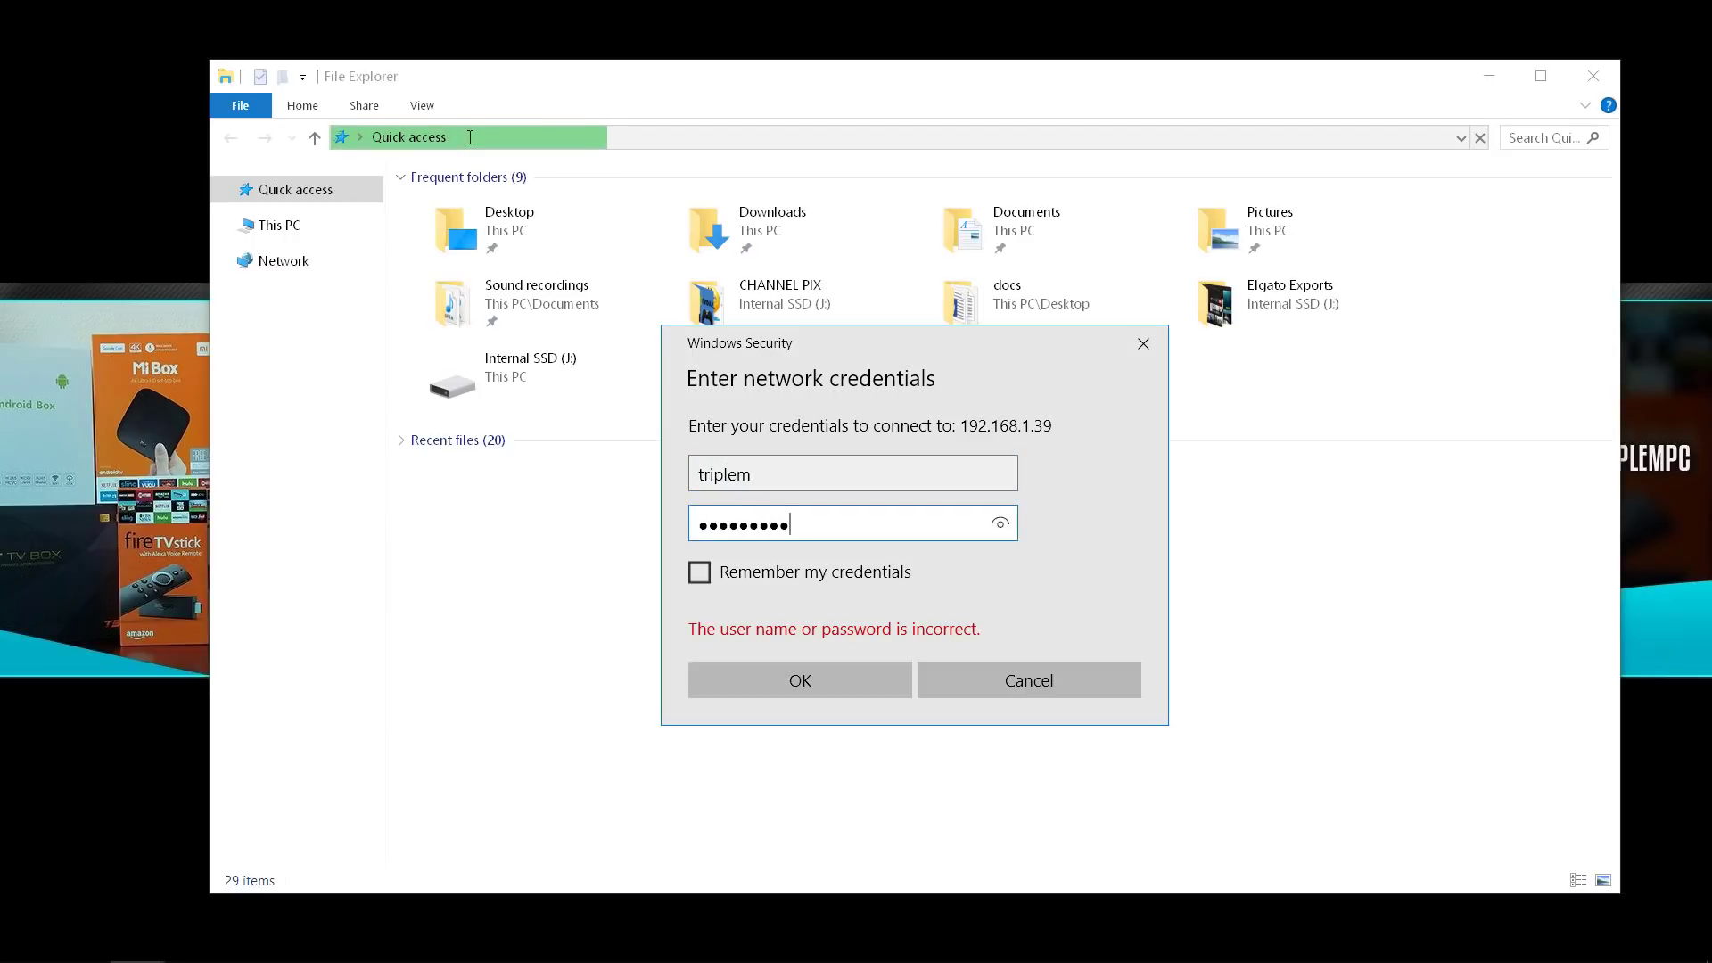
left_click(815, 682)
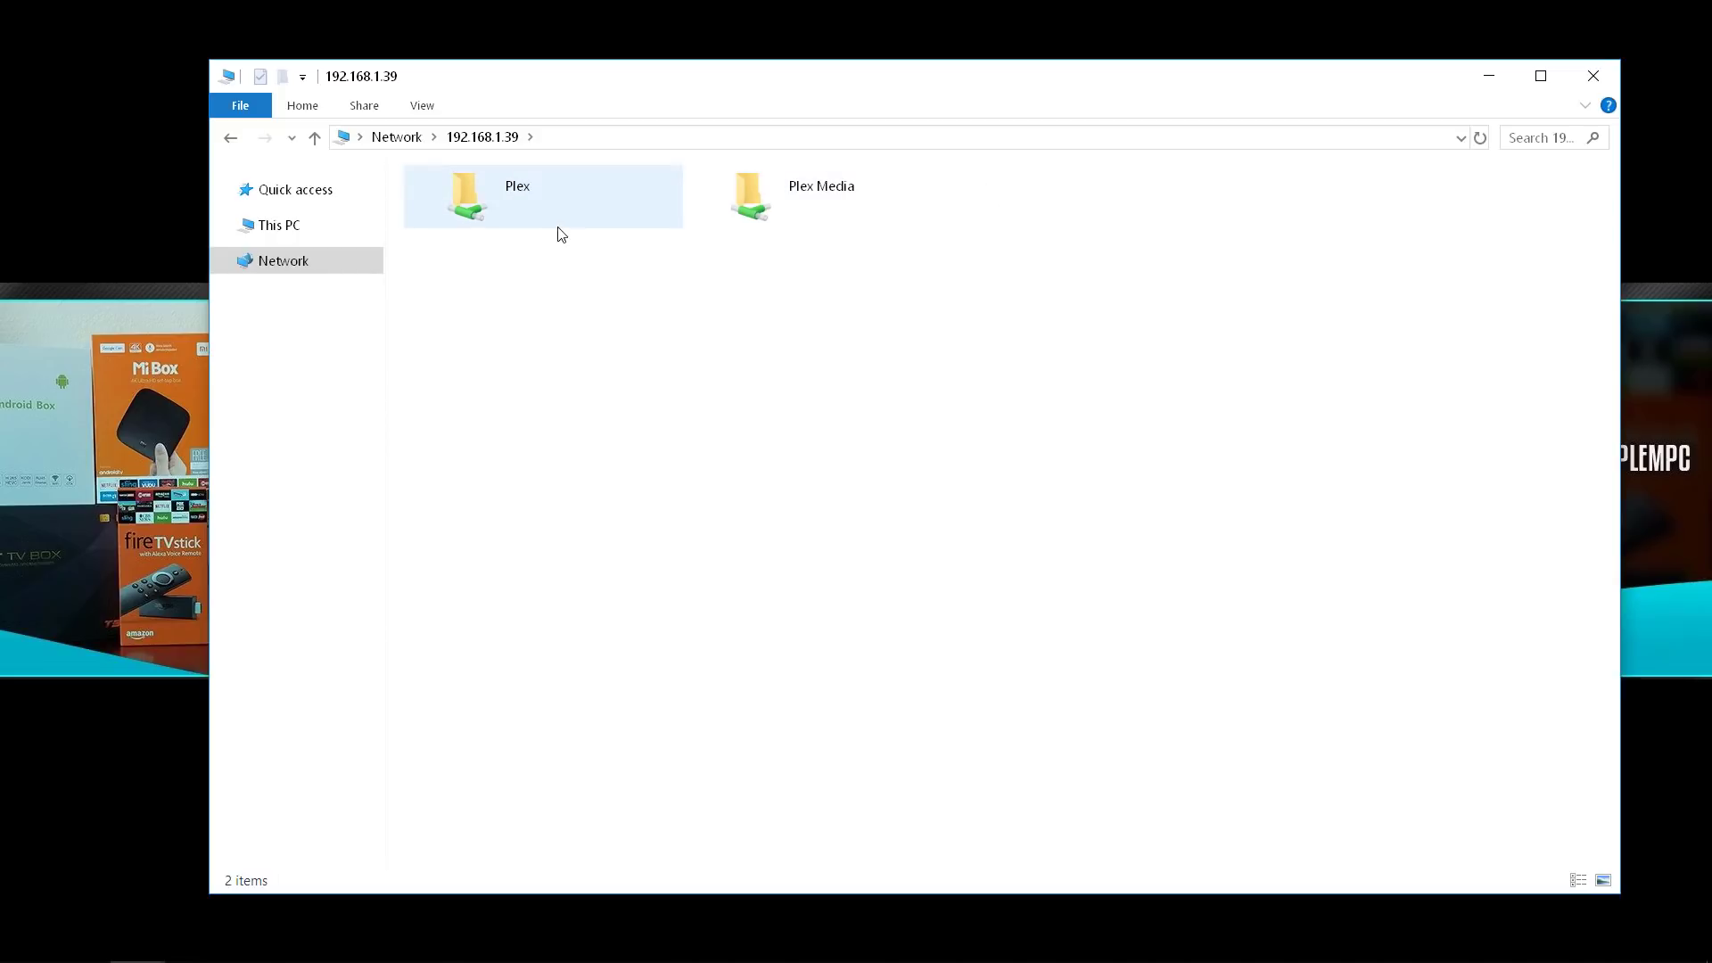
double_click(852, 207)
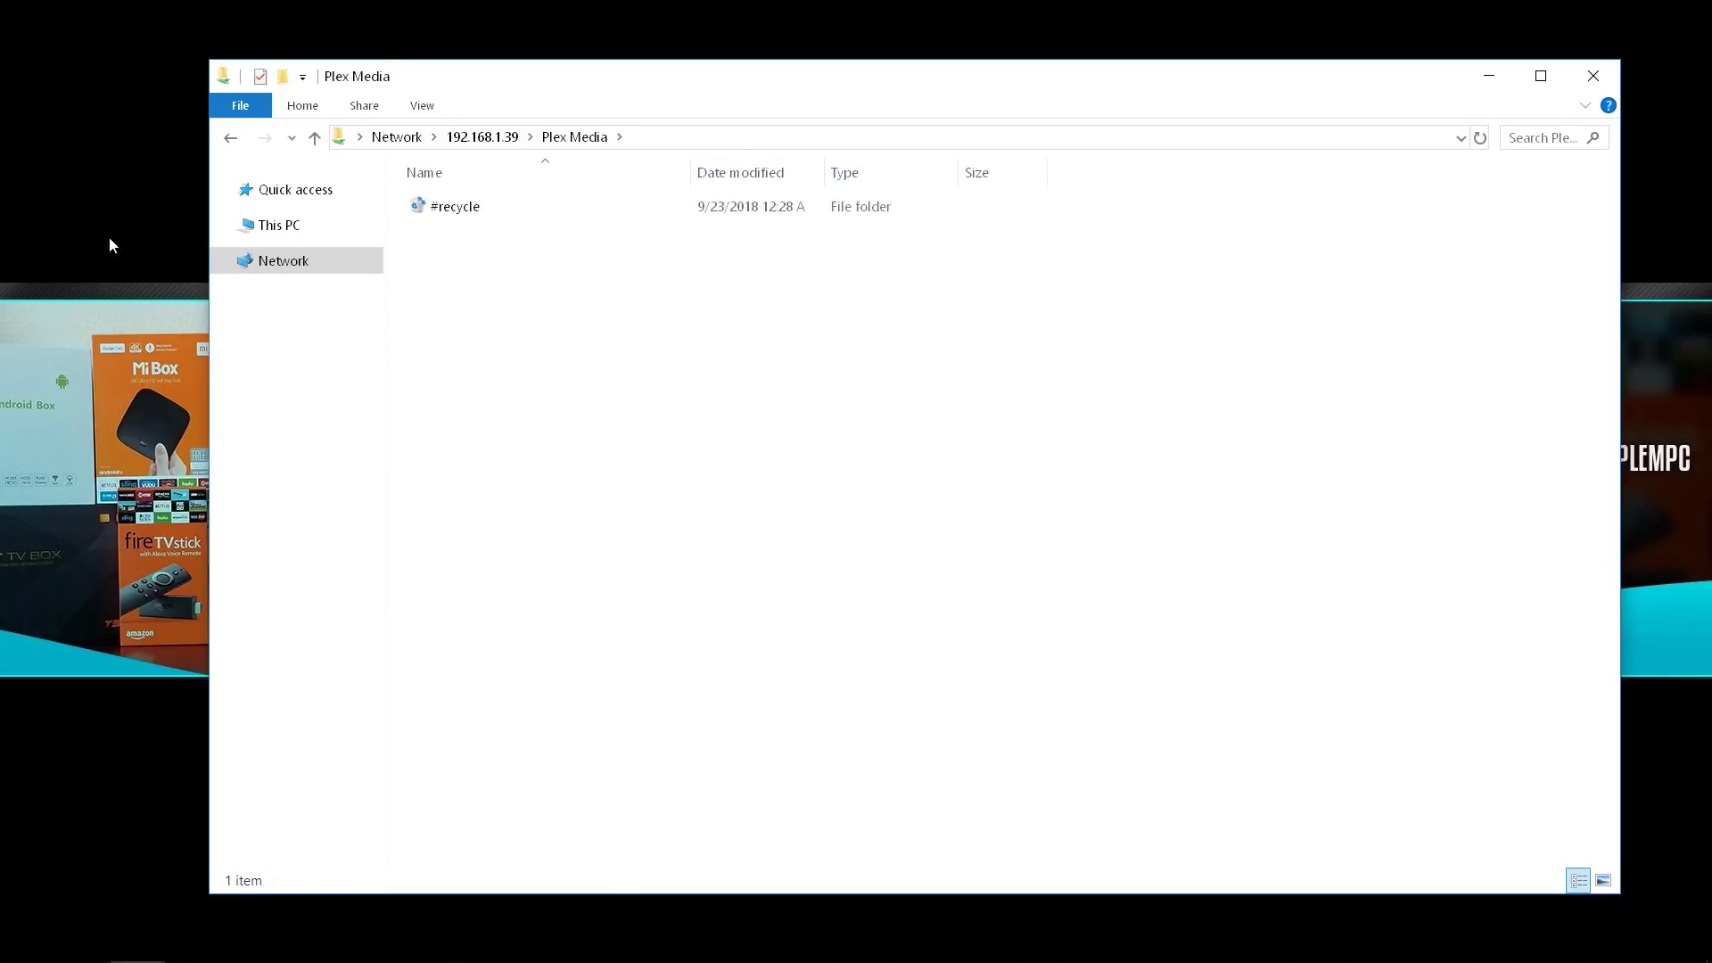
- Drag the PlexMediaServer .spk package from the desktop into the Plex Media share window
left_click_drag(958, 93, 927, 101)
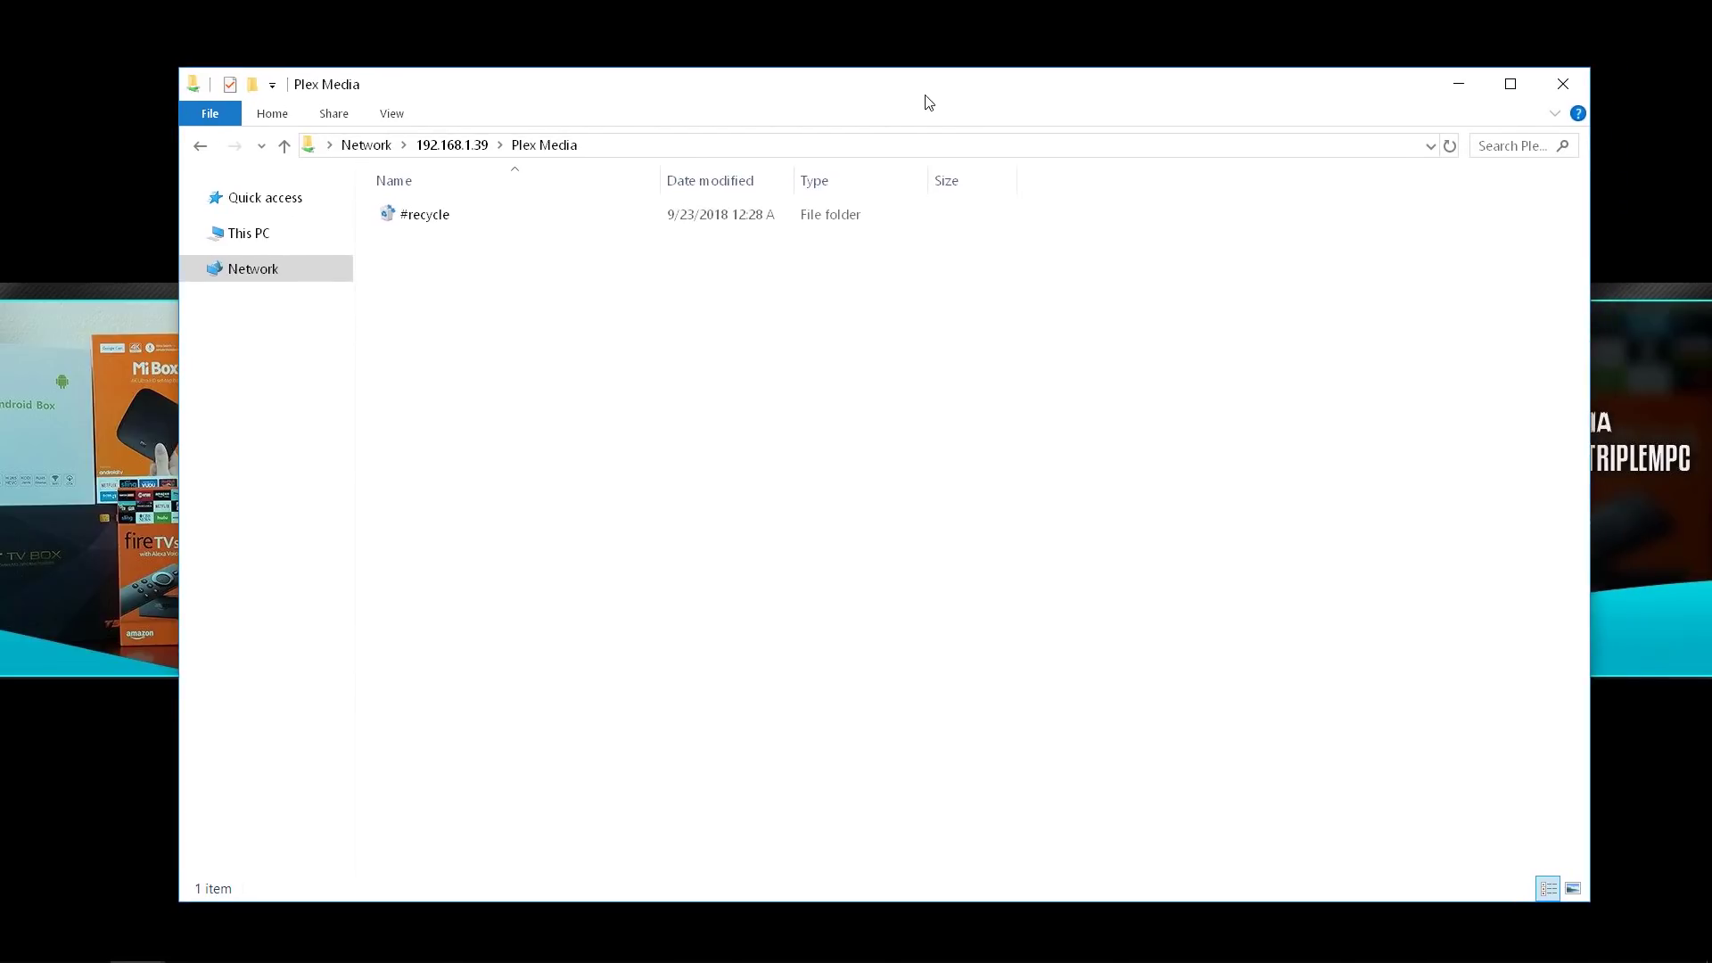
left_click(123, 205)
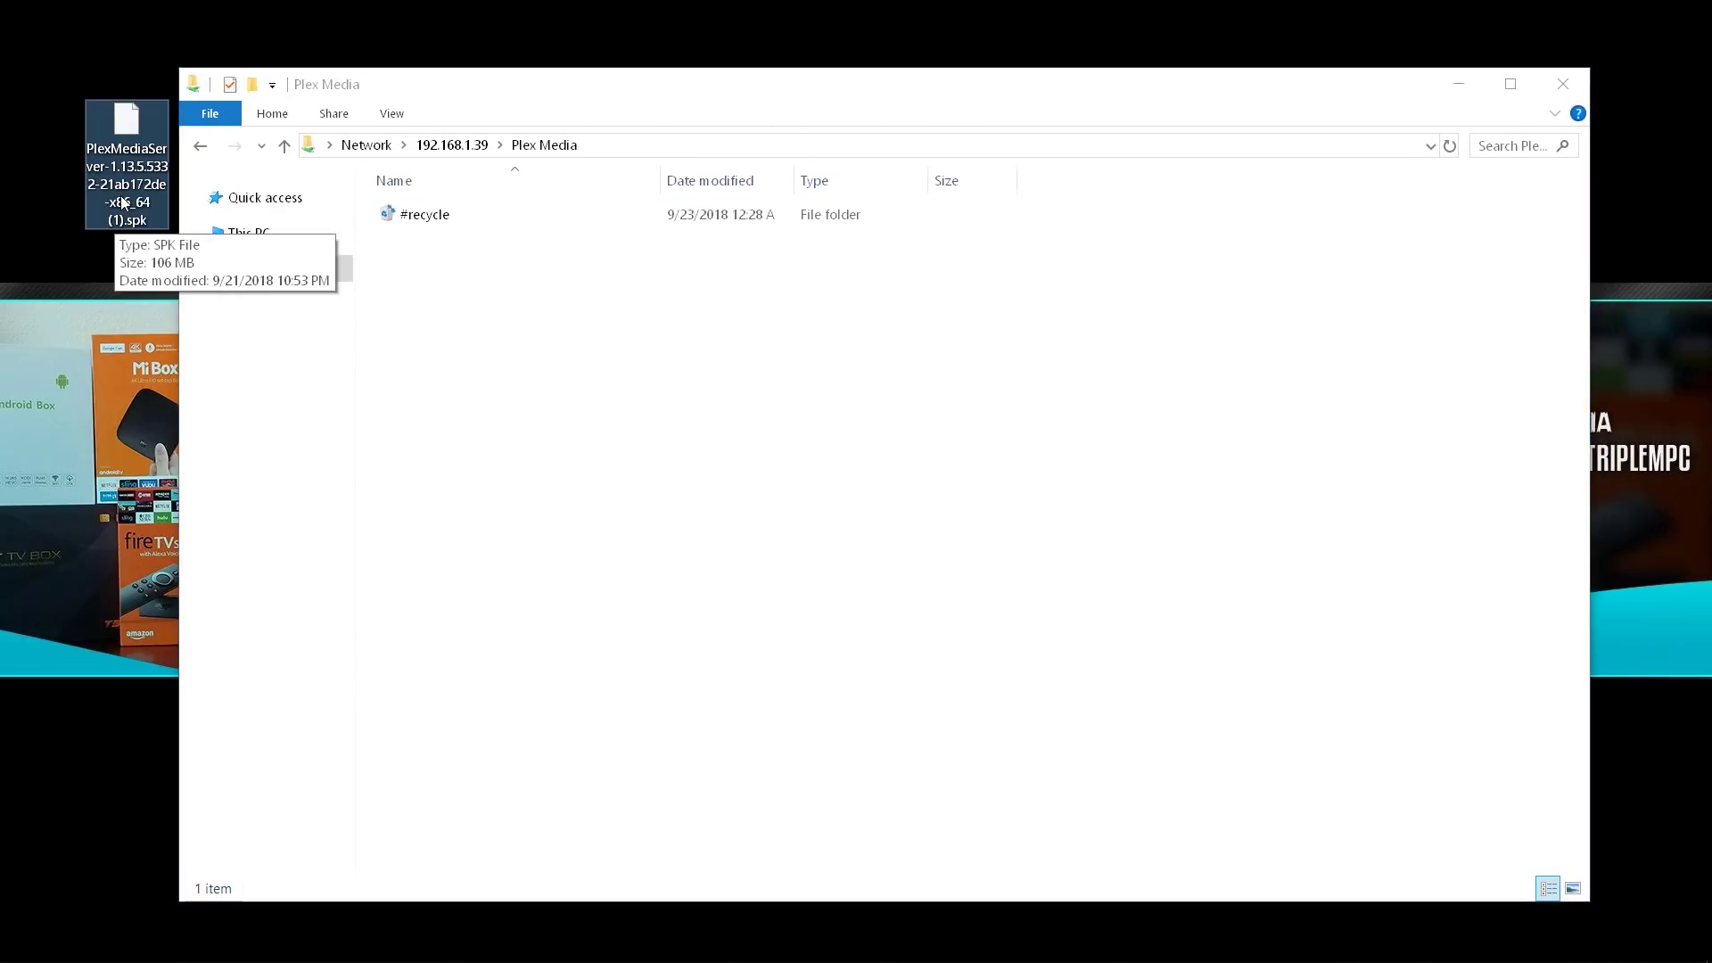
left_click_drag(125, 141, 581, 437)
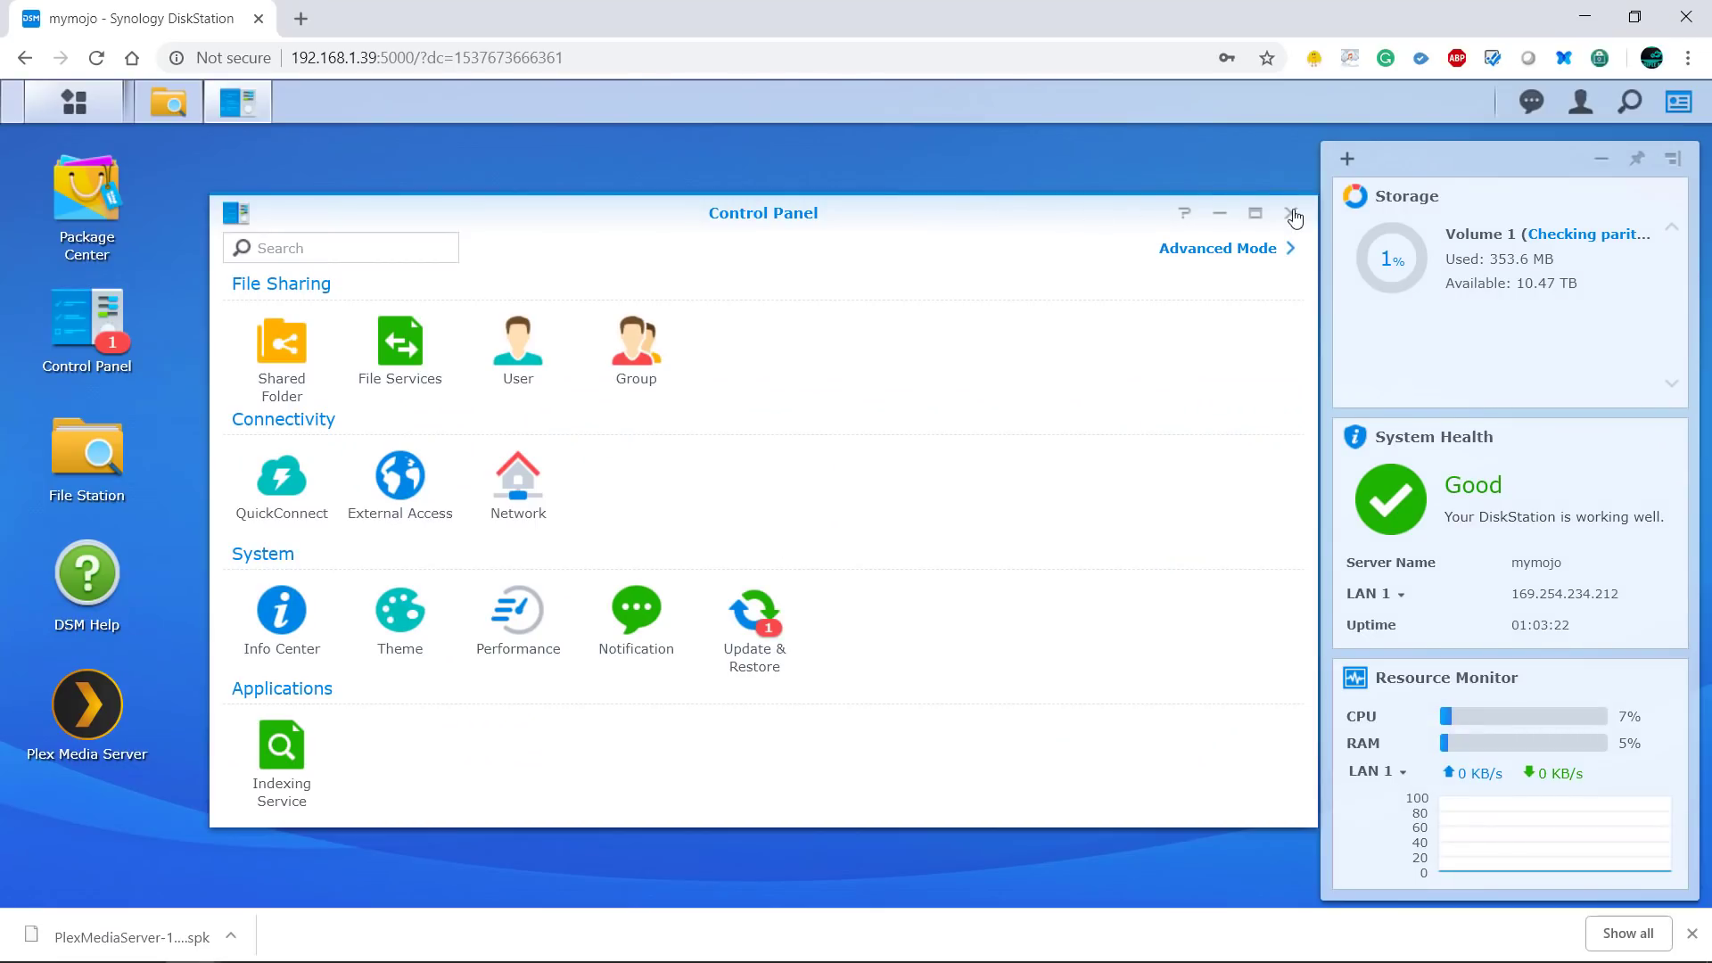
- Close Control Panel and refresh the Plex Media folder in File Station
left_click(1291, 212)
left_click(401, 257)
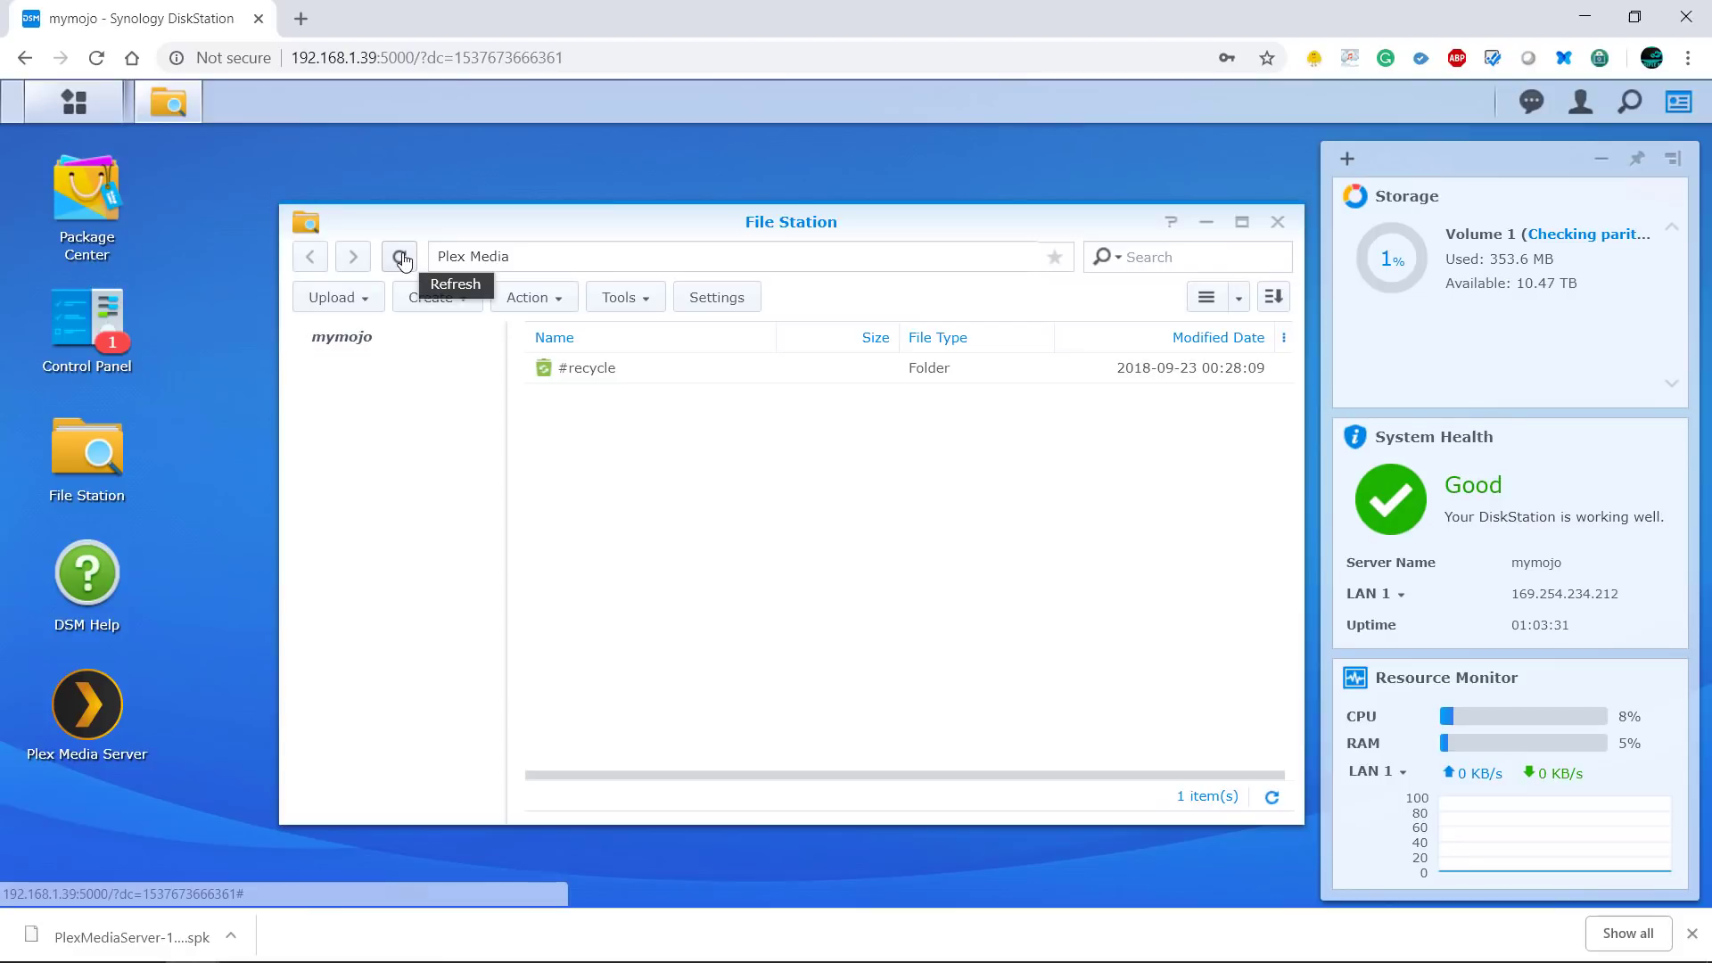